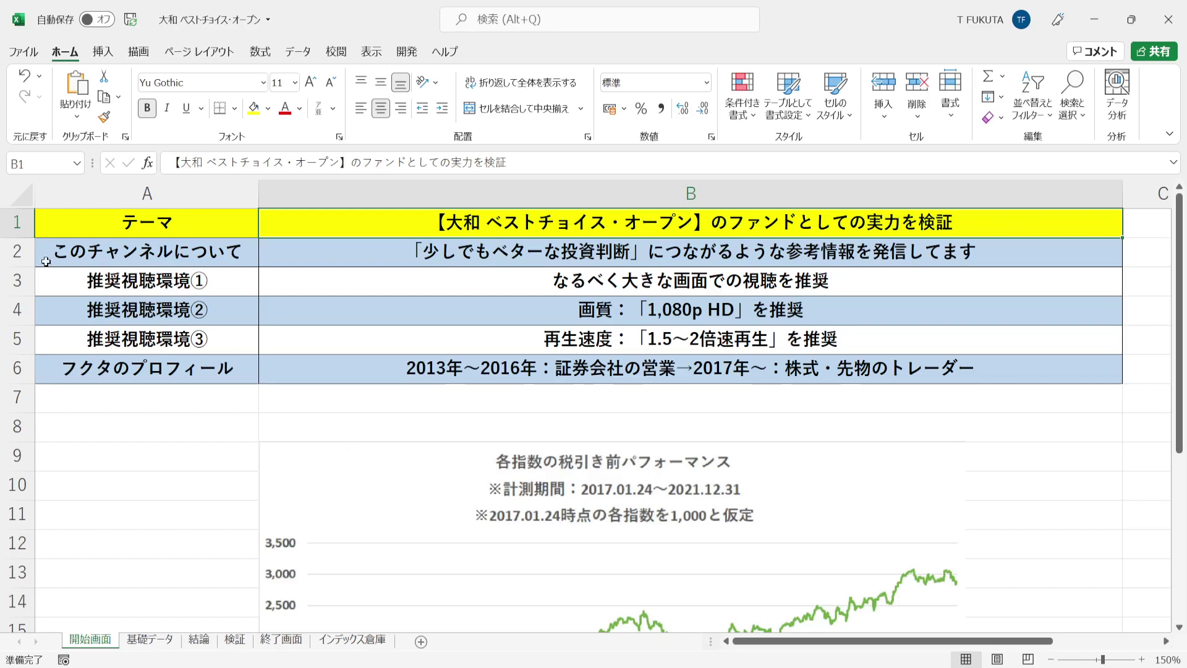
# - Review the channel, recommended viewing environment and profile rows on the 開始画面 sheet, along with the index performance chart below them
pyautogui.click(3, 252)
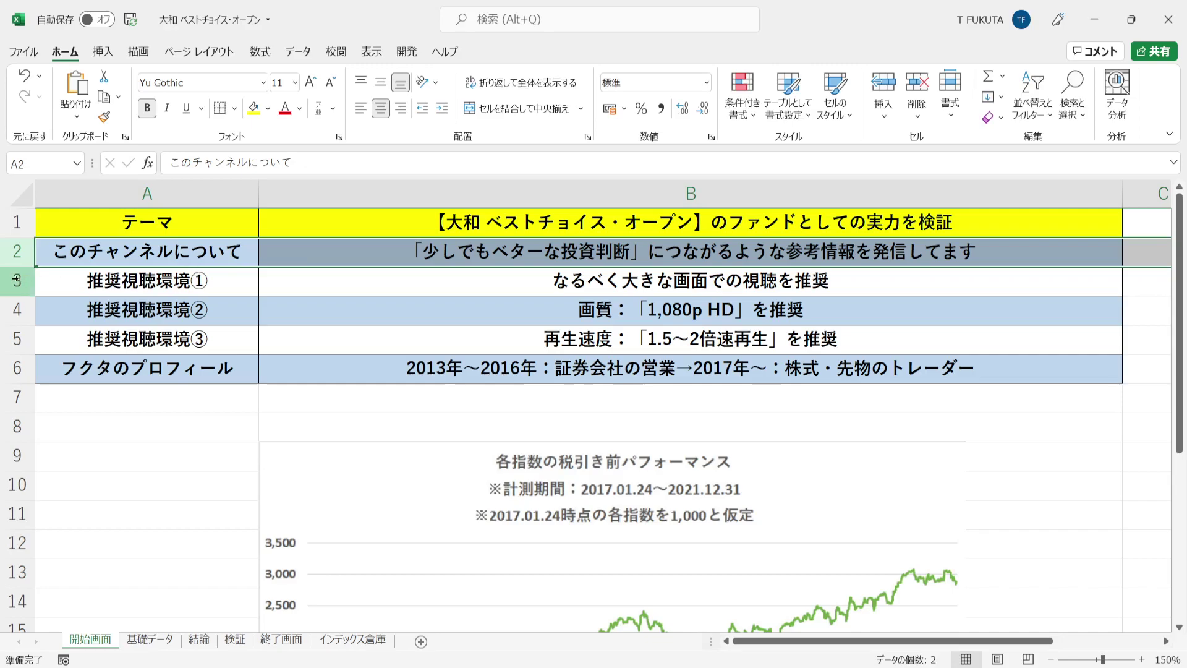
pyautogui.moveTo(8, 281); pyautogui.dragTo(8, 339)
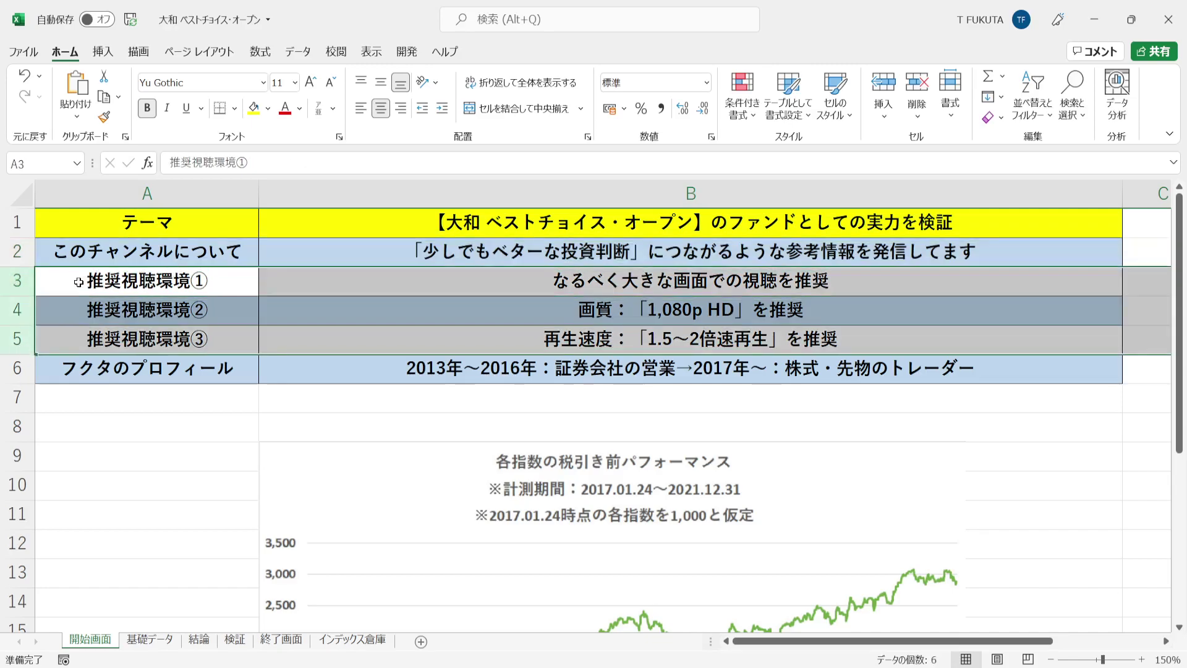
pyautogui.click(14, 281)
pyautogui.click(292, 283)
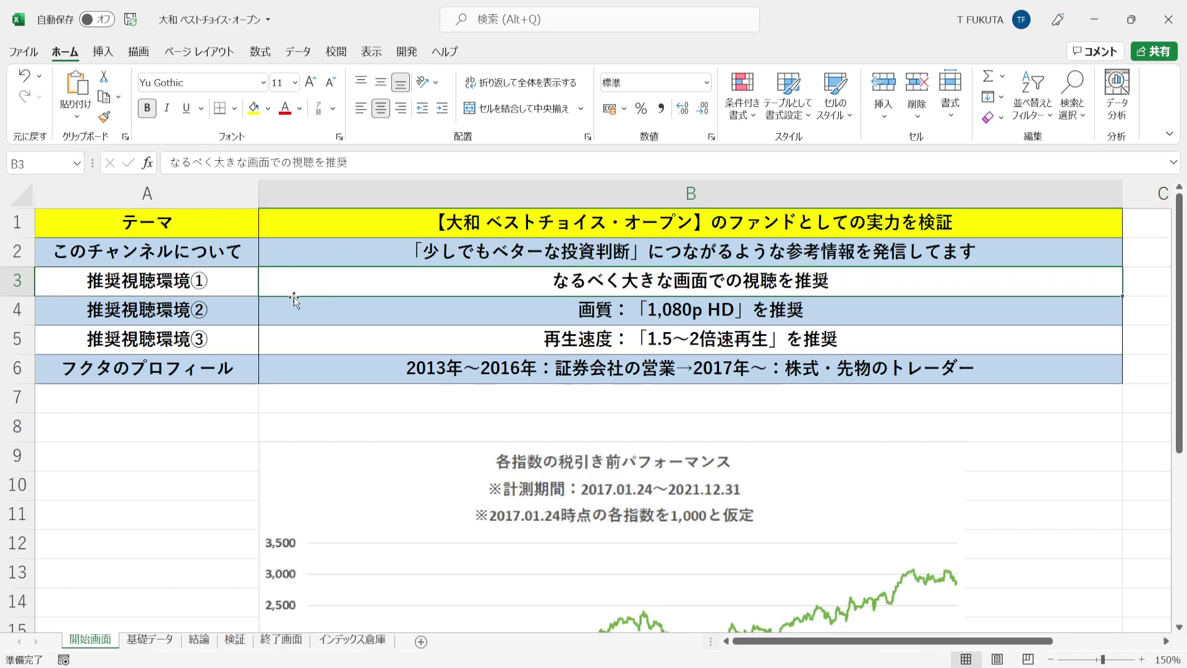
pyautogui.click(291, 304)
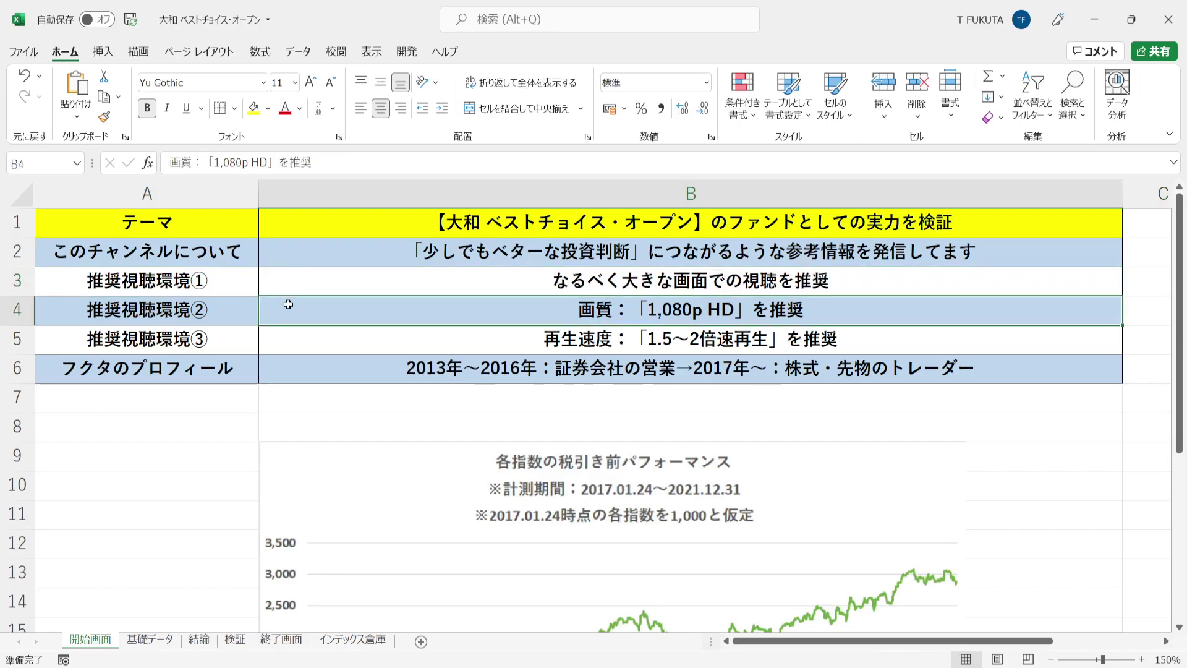
pyautogui.click(292, 337)
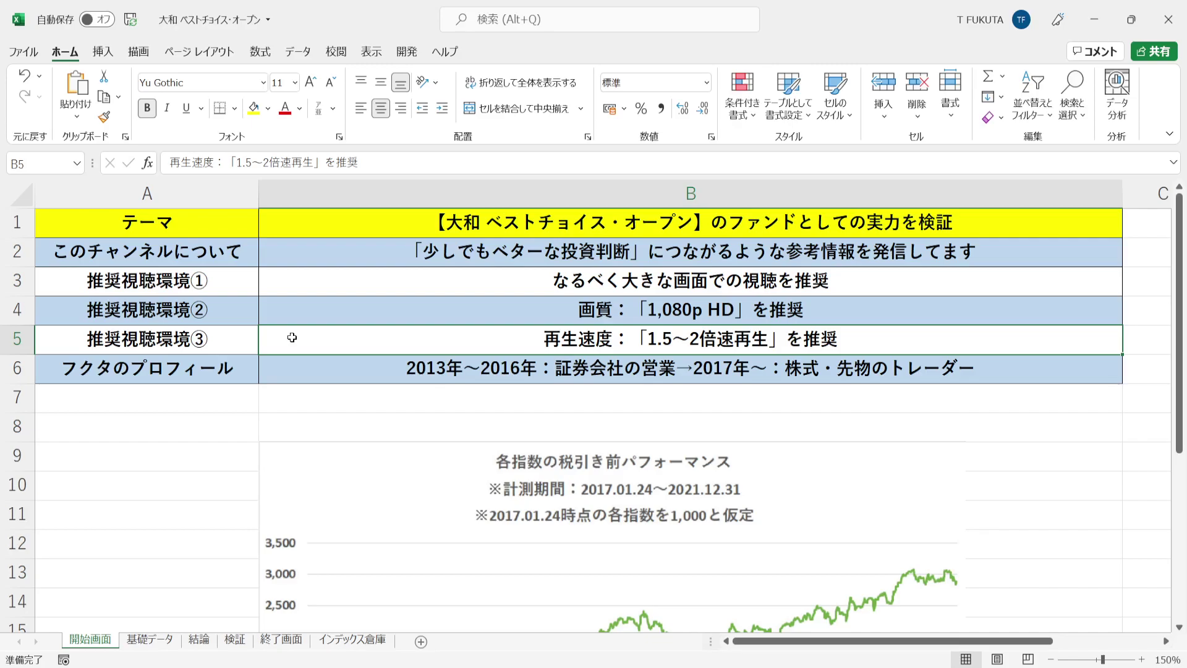
pyautogui.click(298, 369)
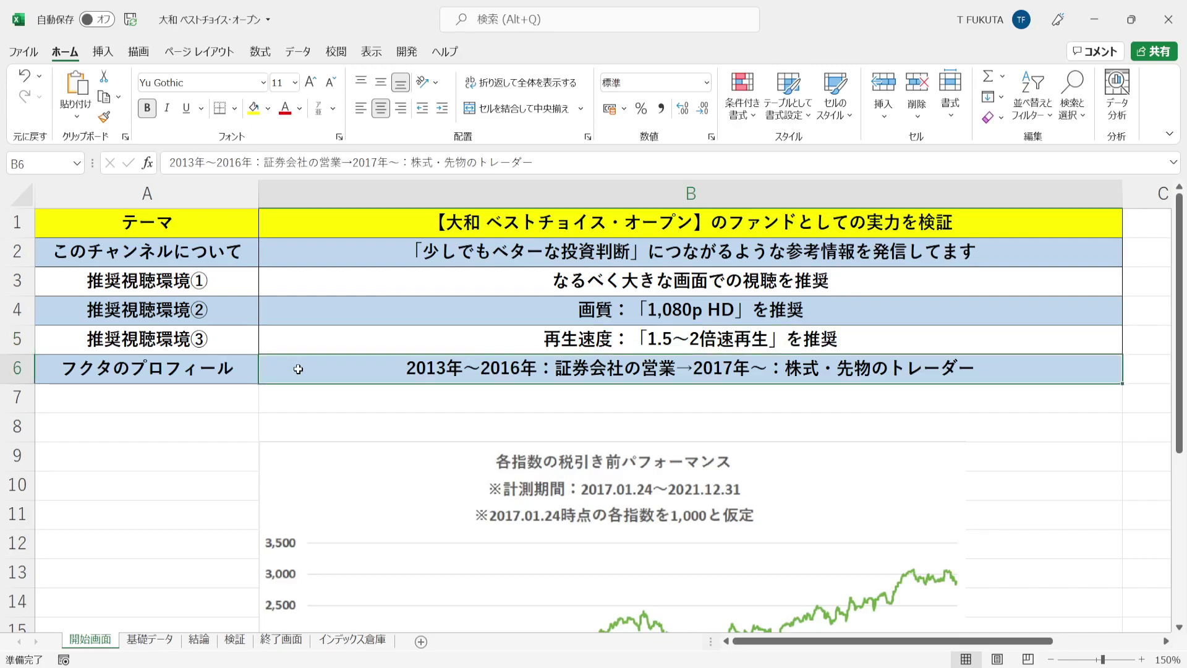
pyautogui.click(148, 403)
pyautogui.hotkey('ctrl', 'Down')
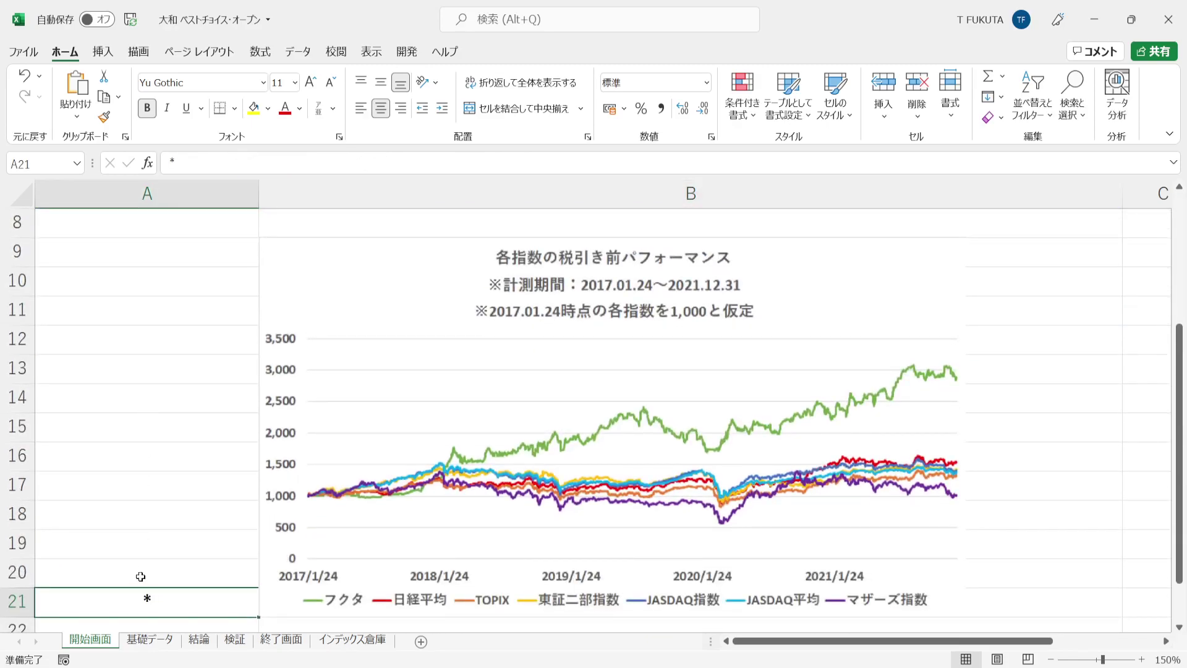
# - Open the 基礎データ sheet and go through the fund's name, start date, investment target, redemption date and trust fee
pyautogui.click(150, 641)
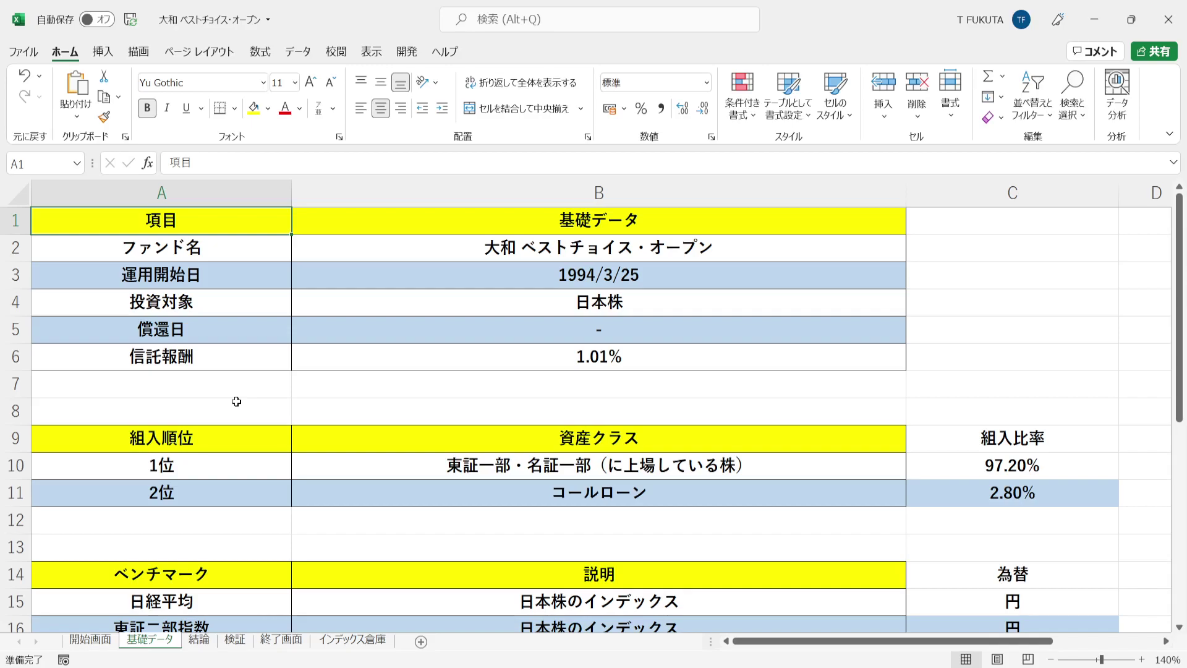
pyautogui.click(16, 248)
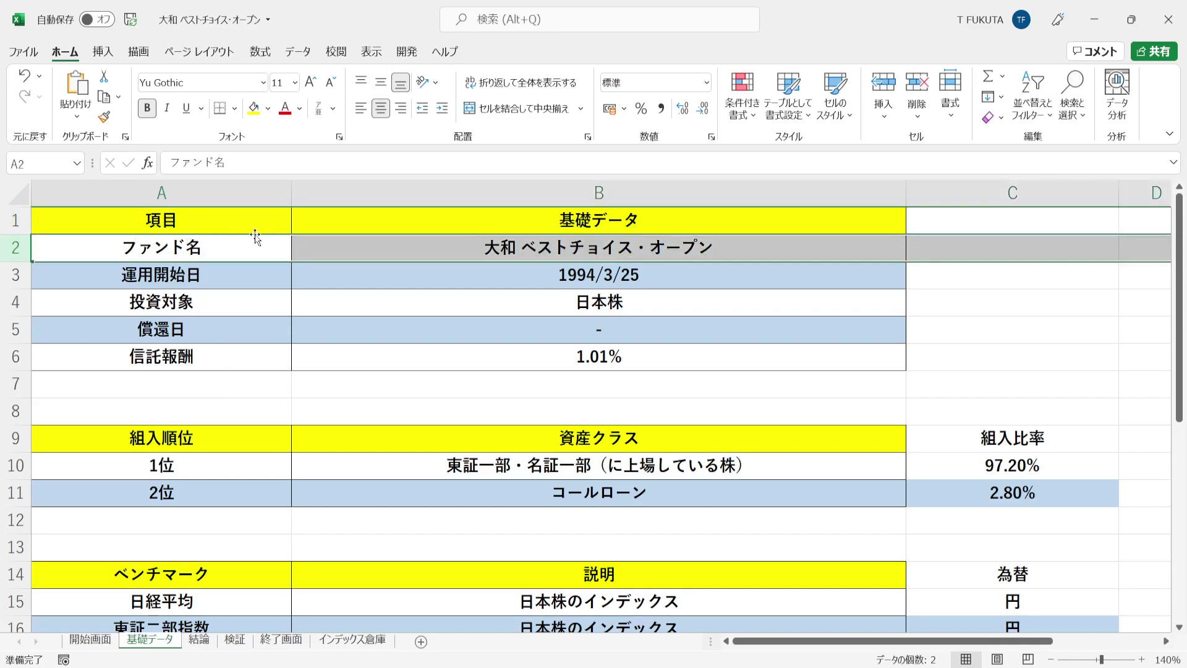
pyautogui.click(311, 245)
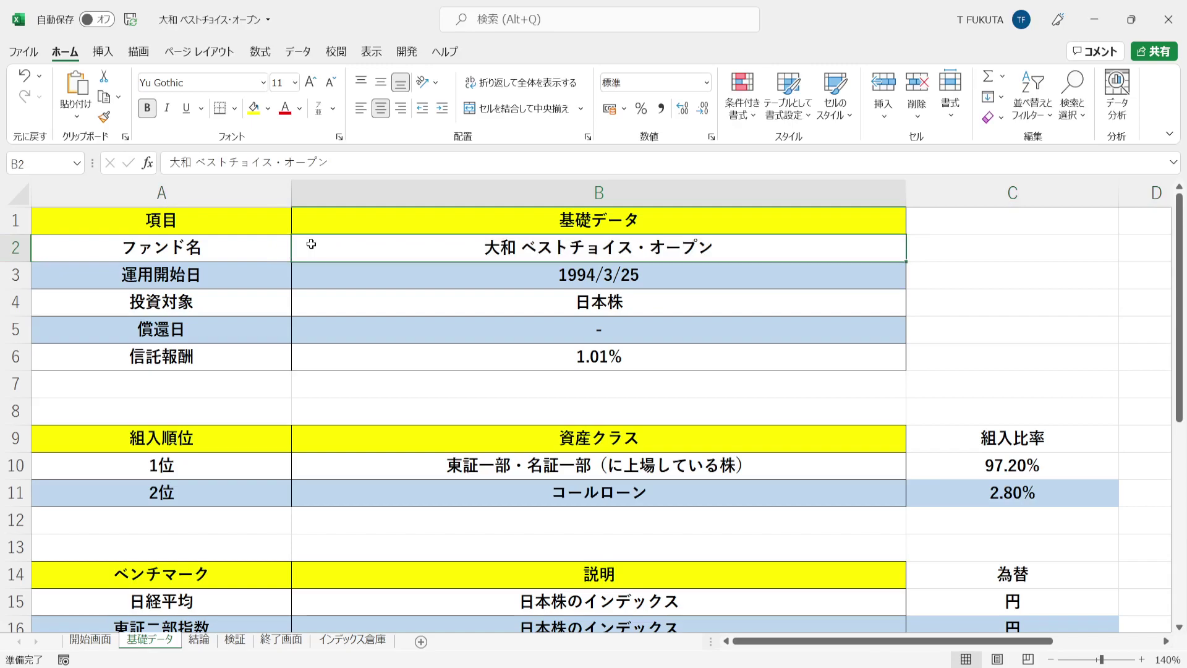
pyautogui.click(322, 277)
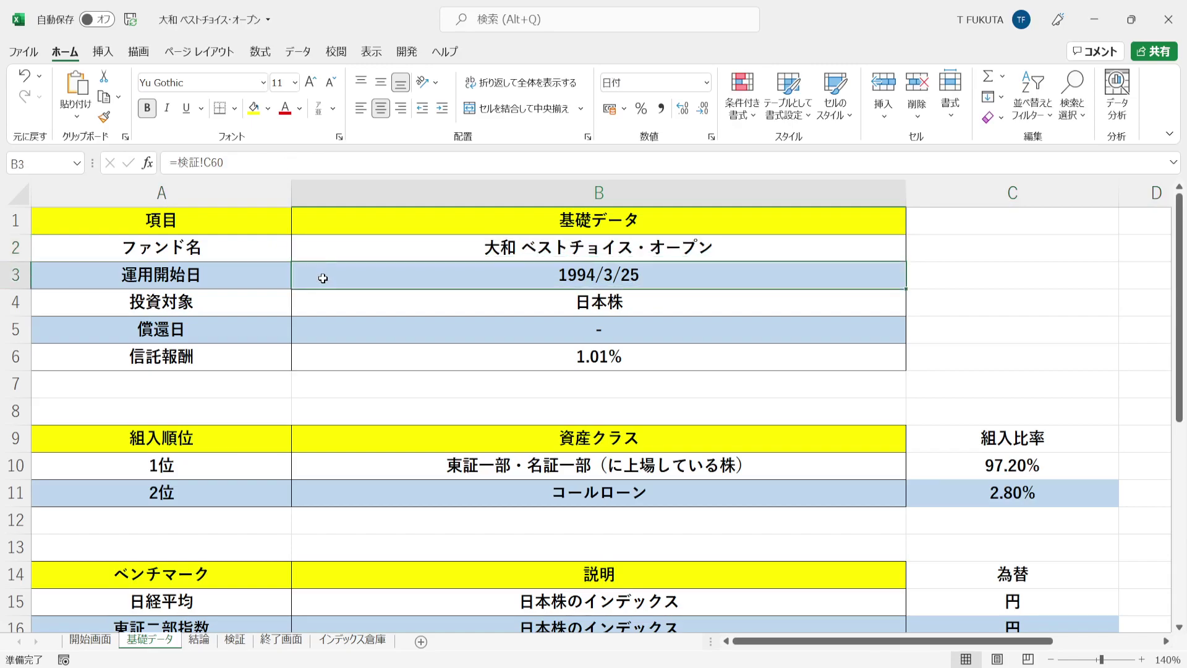
pyautogui.click(326, 305)
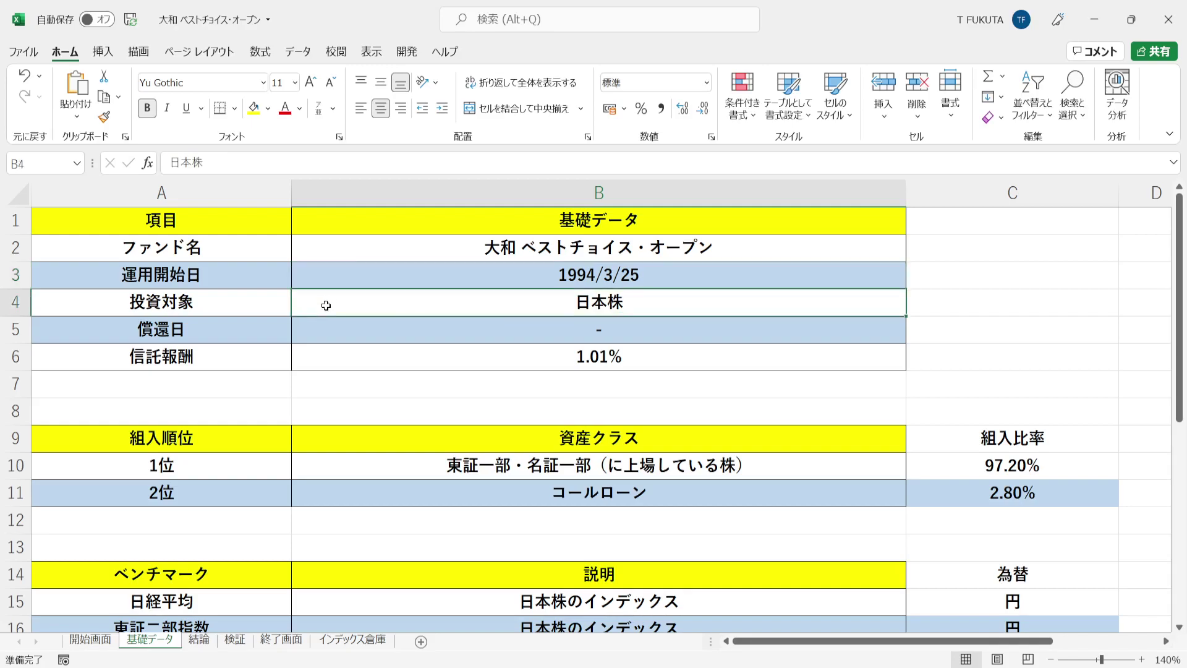
pyautogui.click(327, 330)
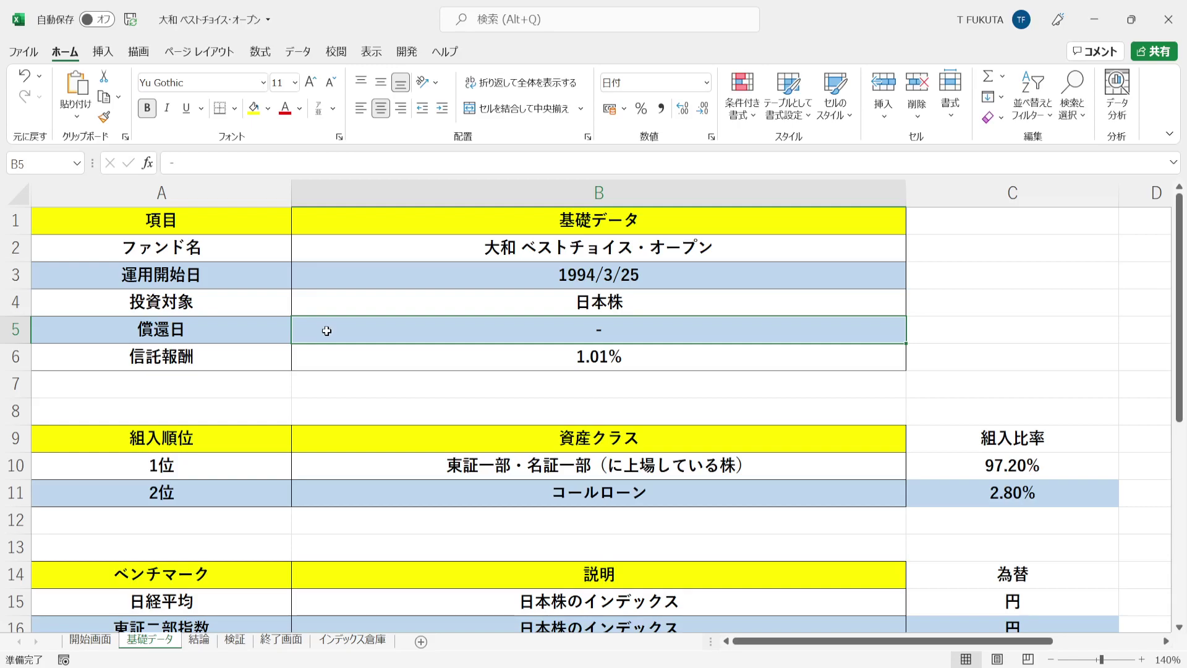
pyautogui.press('Down')
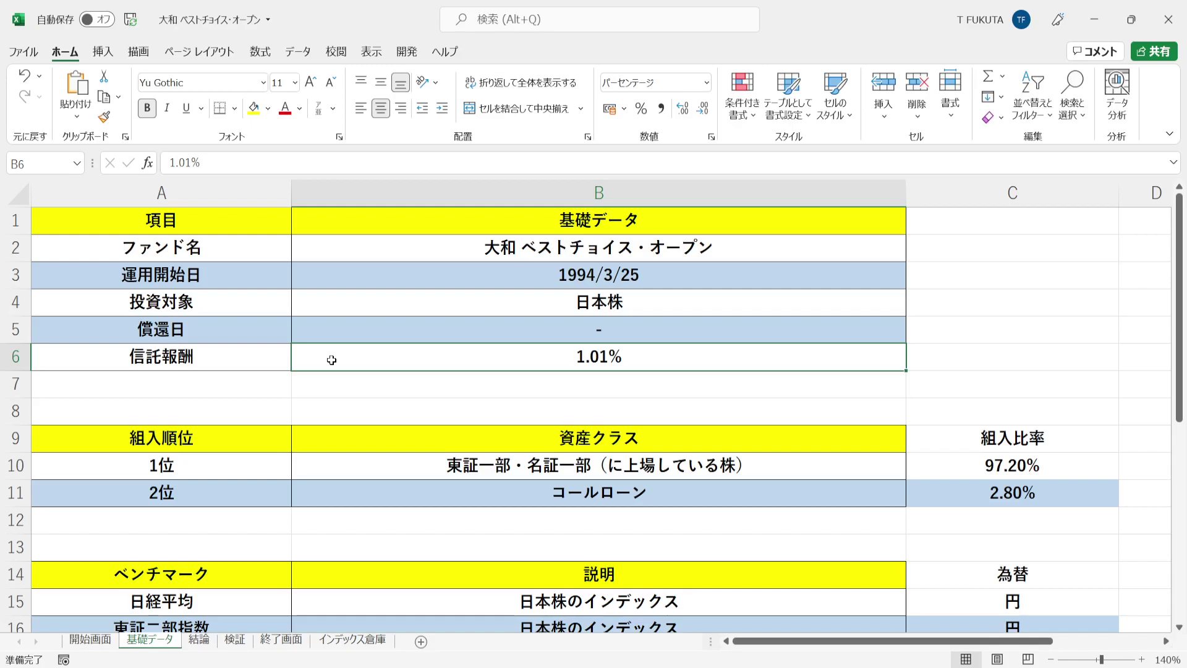
# - Examine the 組入順位 table, going through each asset class and its 組入比率
pyautogui.moveTo(18, 438); pyautogui.dragTo(21, 491)
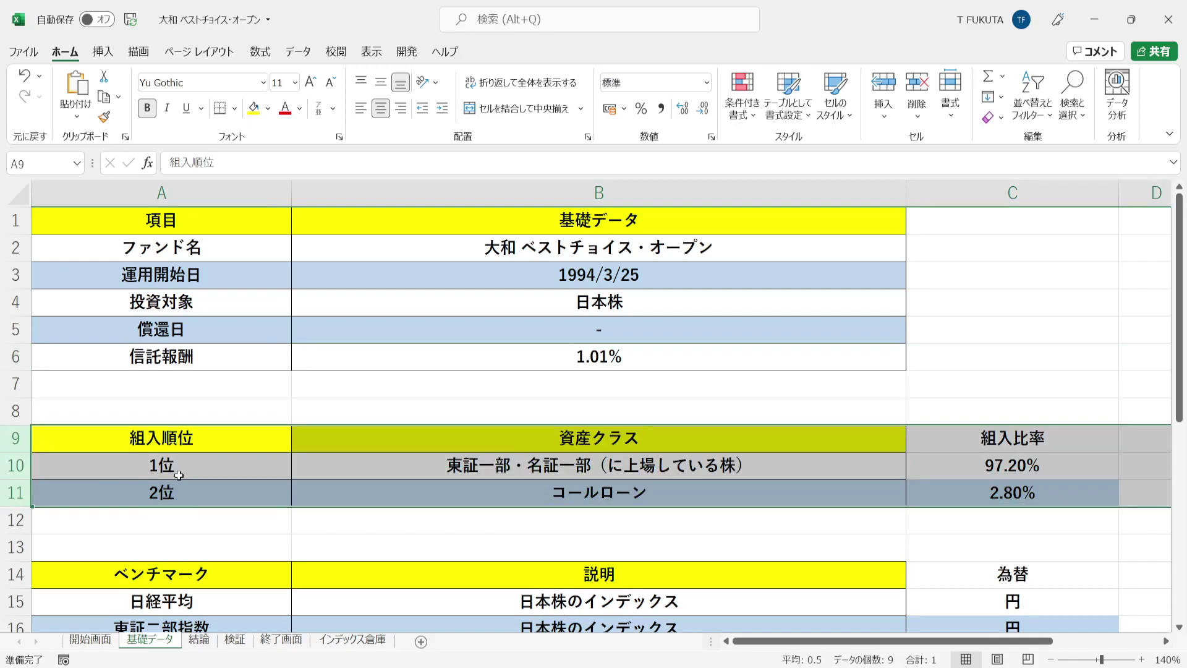
pyautogui.click(356, 467)
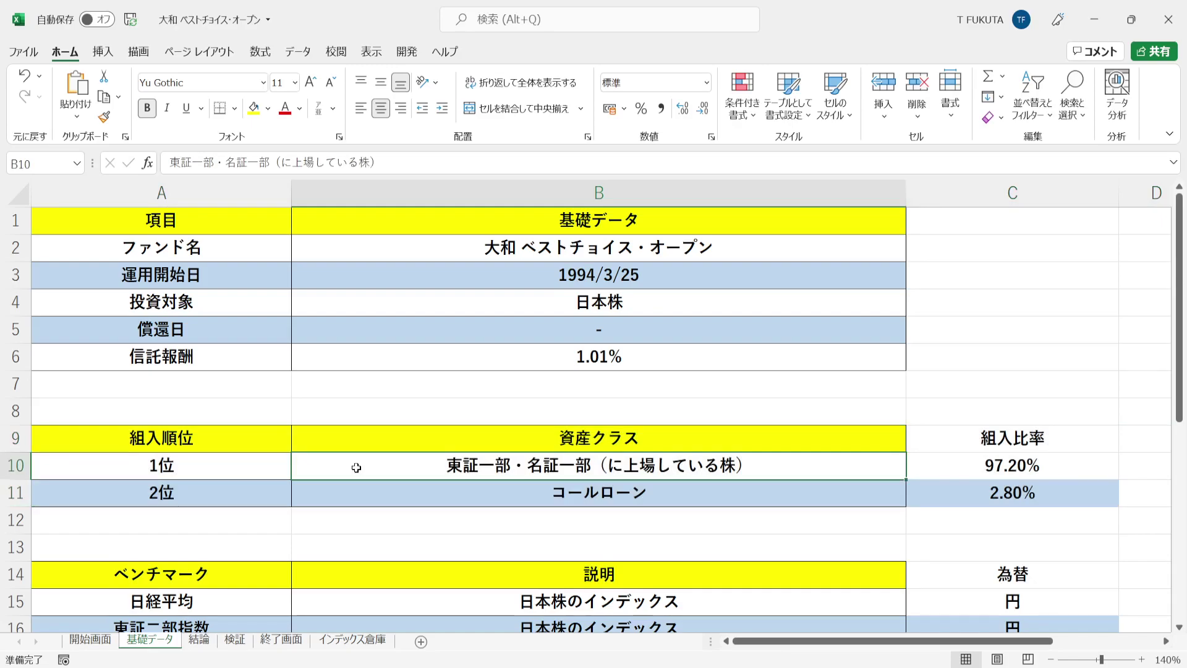
pyautogui.click(949, 462)
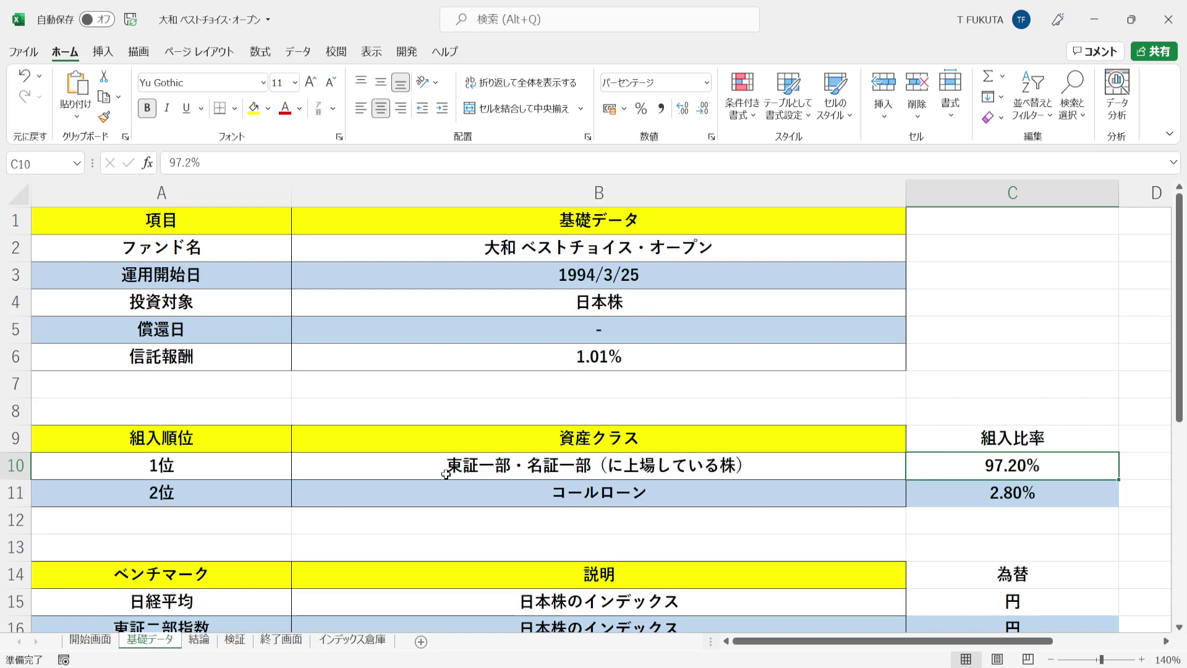
pyautogui.moveTo(392, 491); pyautogui.dragTo(957, 500)
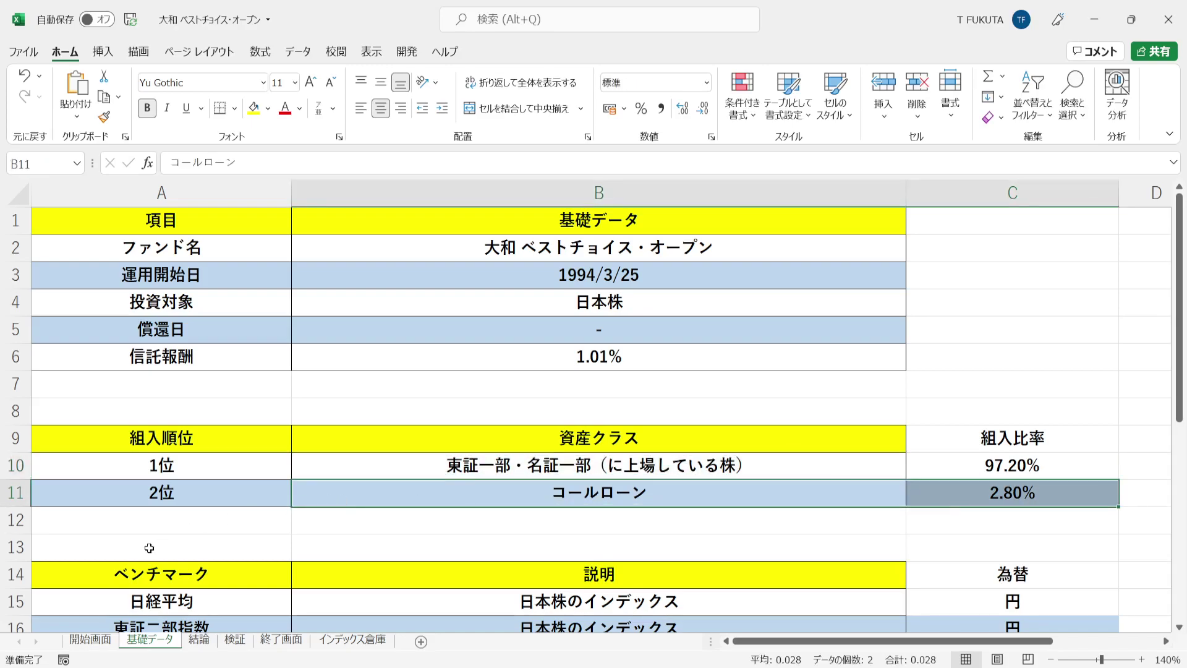
# - Examine the ベンチマーク table, highlighting the 日経平均, 東証二部指数 and JASDAQ指数 rows
pyautogui.click(155, 570)
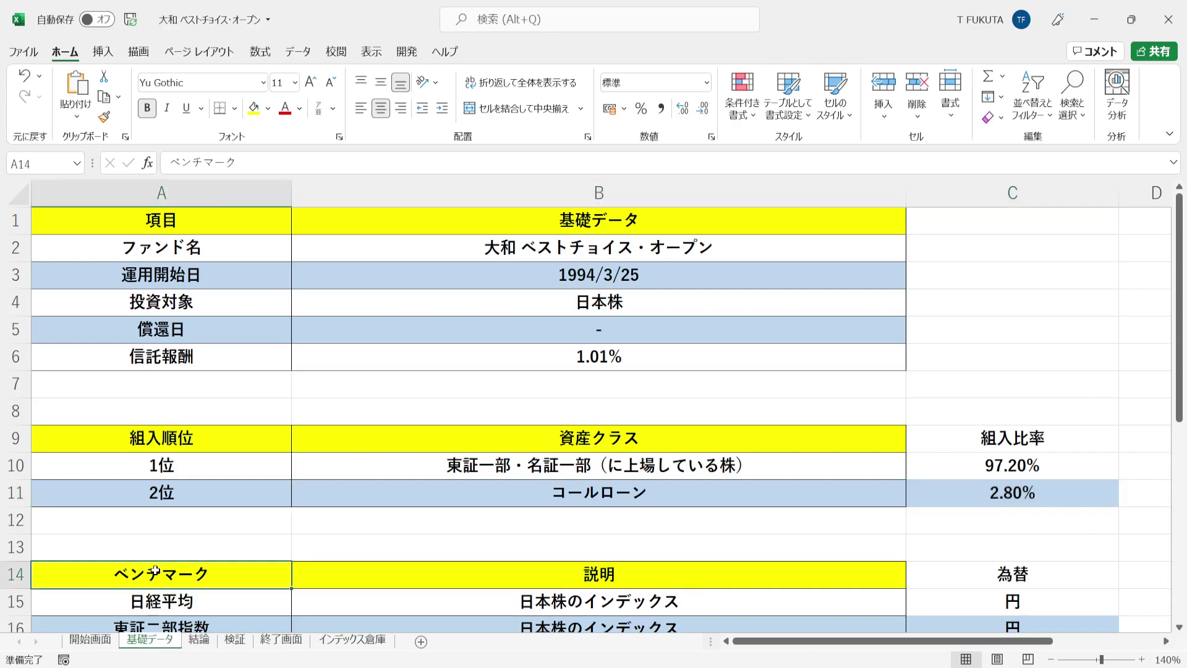
pyautogui.press('Down')
pyautogui.press('Down')
pyautogui.press('Down')
pyautogui.press('Down')
pyautogui.press('Down')
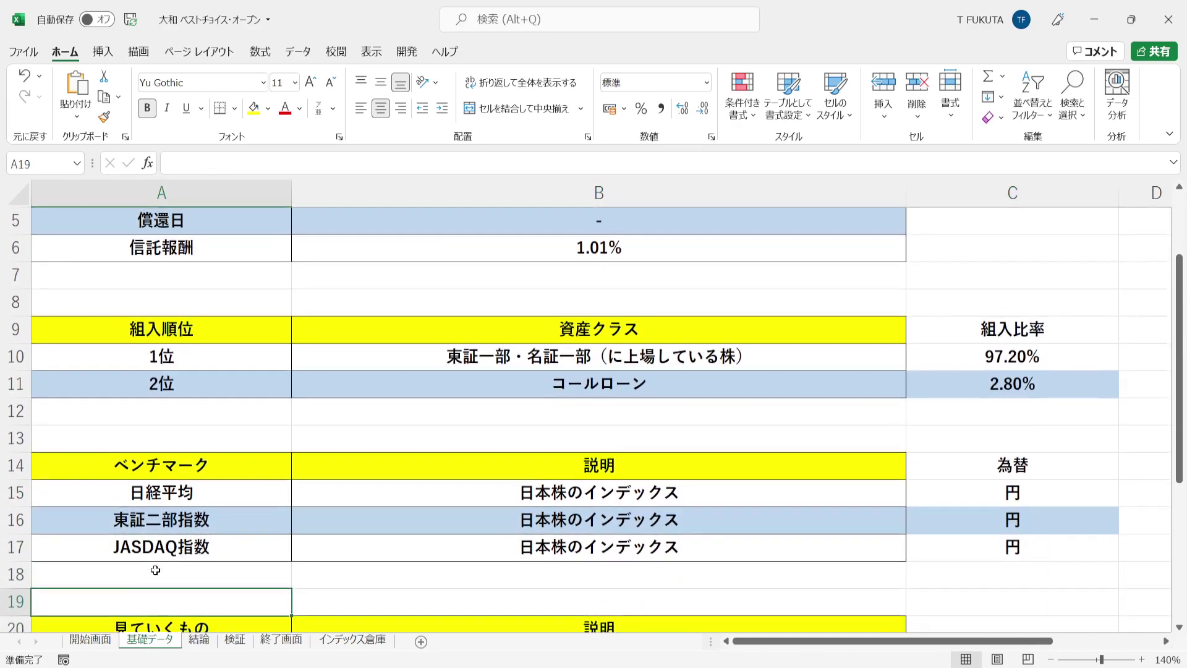
pyautogui.moveTo(15, 493); pyautogui.dragTo(16, 545)
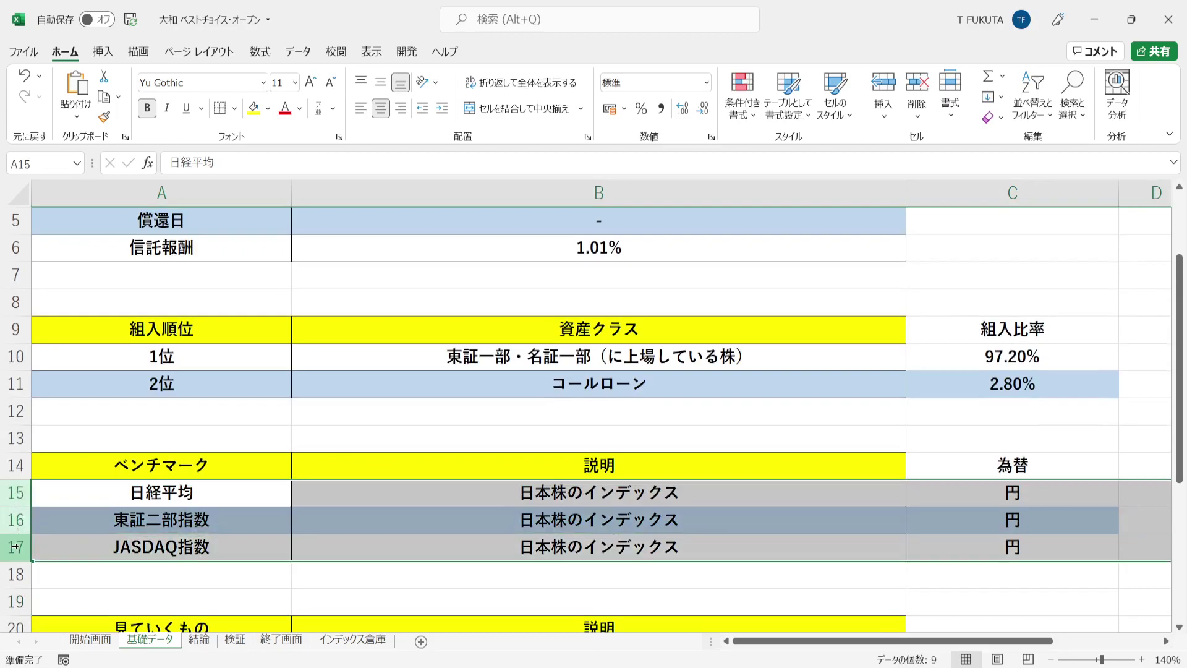
pyautogui.click(13, 493)
pyautogui.click(6, 522)
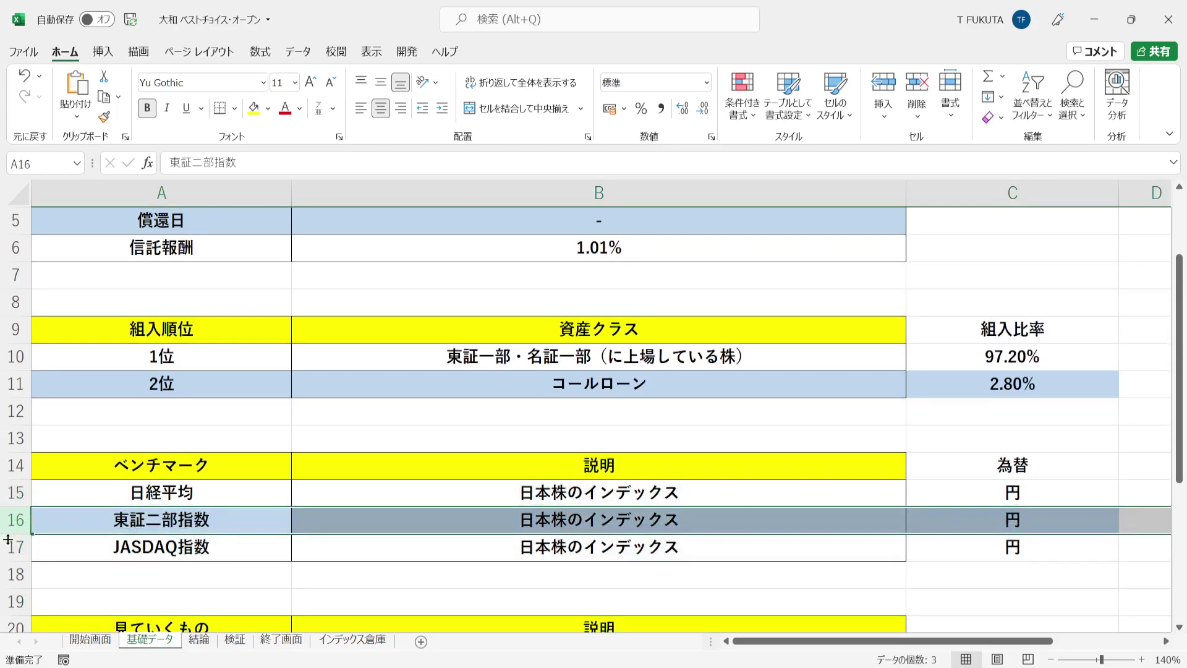
pyautogui.click(3, 543)
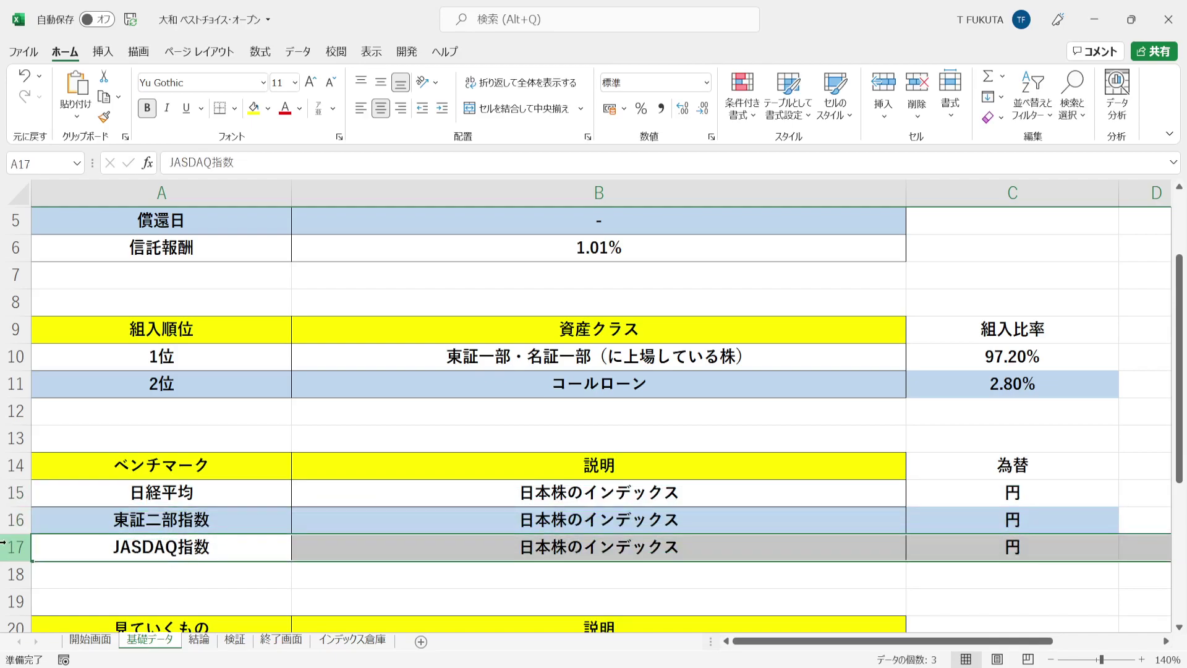
# - Examine the 見ていくもの table, covering the past-return period, its start date and the comparison with the overall market
pyautogui.click(132, 596)
pyautogui.press('Down')
pyautogui.press('Down')
pyautogui.press('Down')
pyautogui.press('Down')
pyautogui.press('Down')
pyautogui.press('Down')
pyautogui.press('Down')
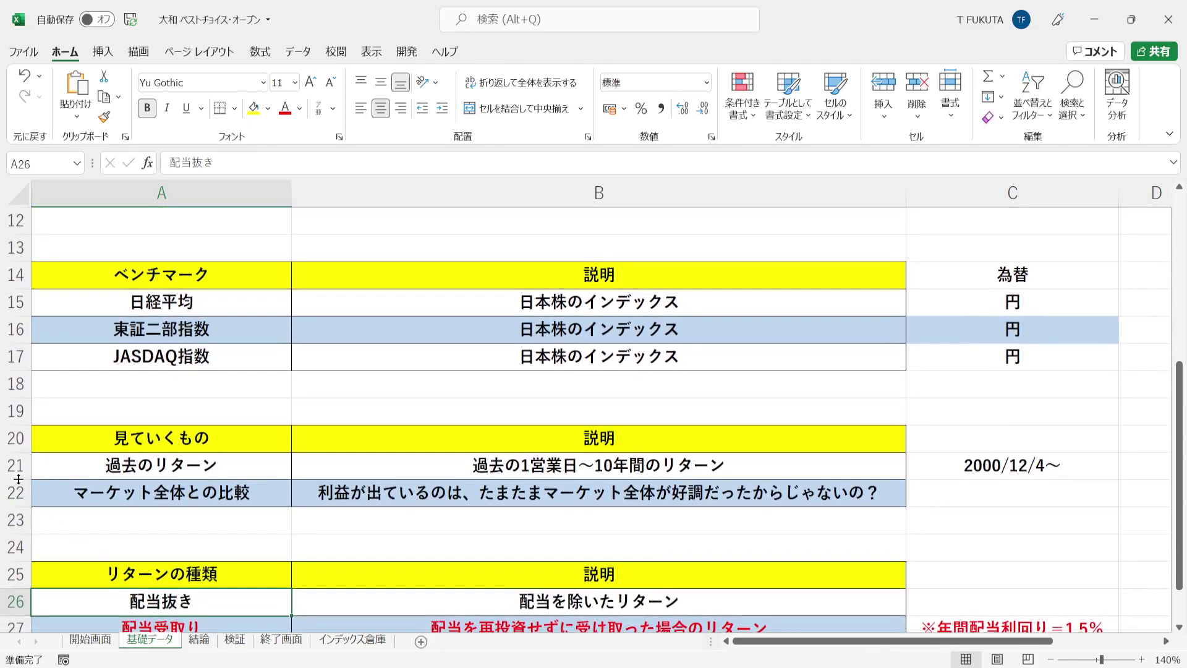
pyautogui.moveTo(7, 467); pyautogui.dragTo(6, 490)
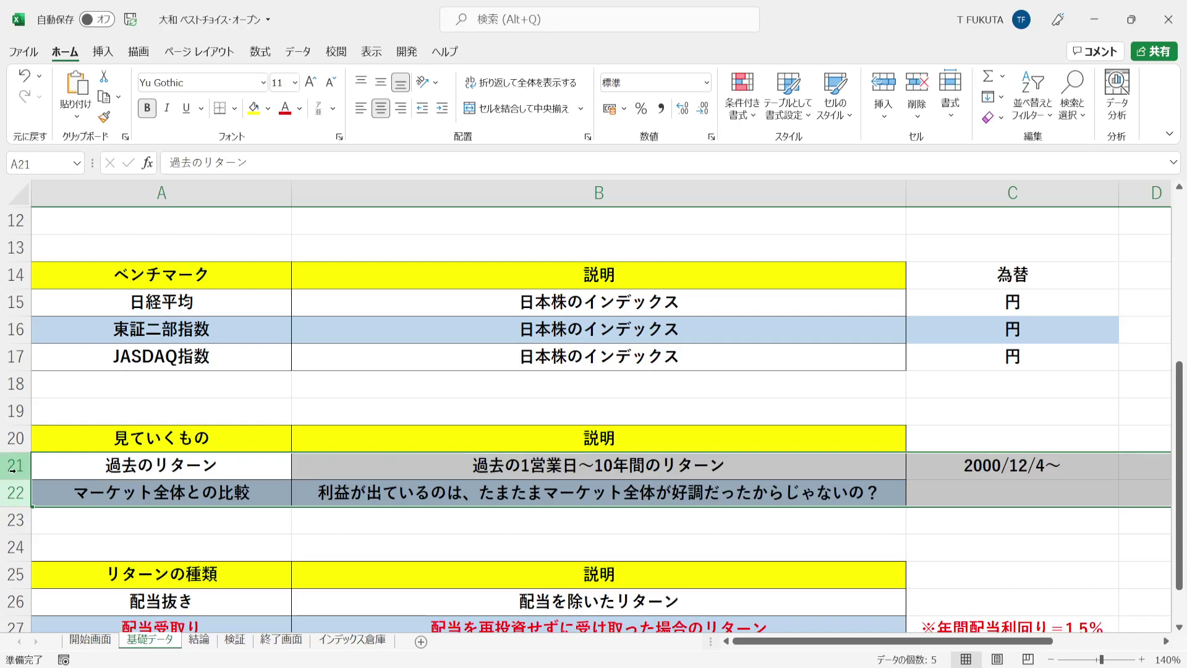
pyautogui.click(339, 468)
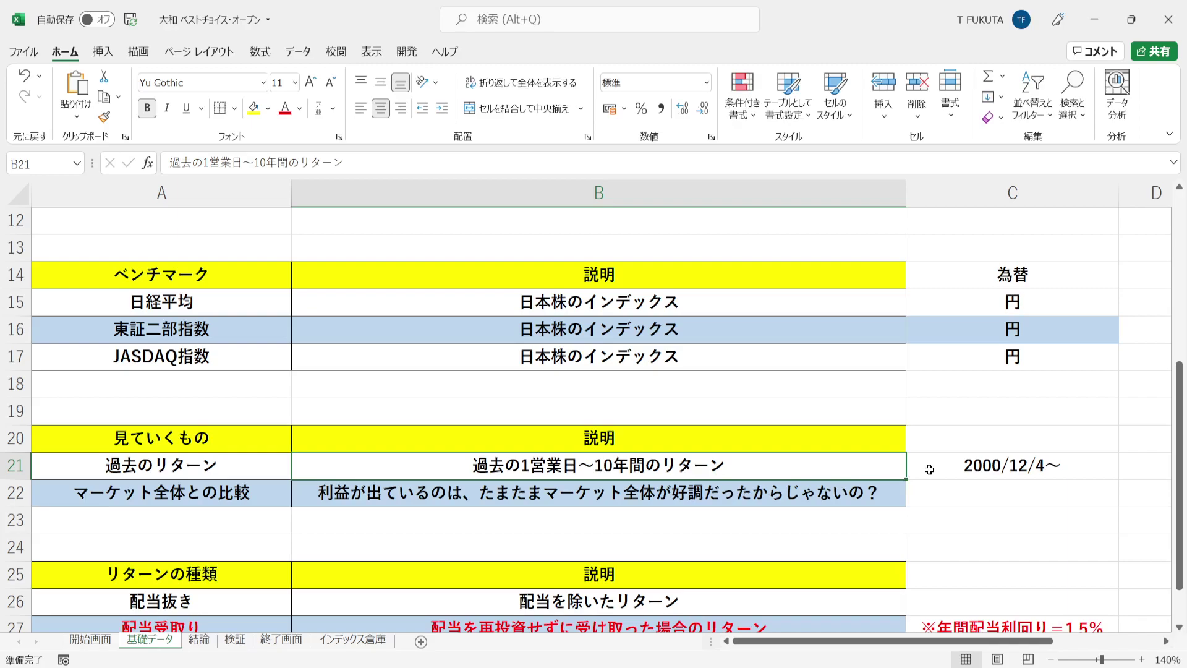
pyautogui.click(929, 470)
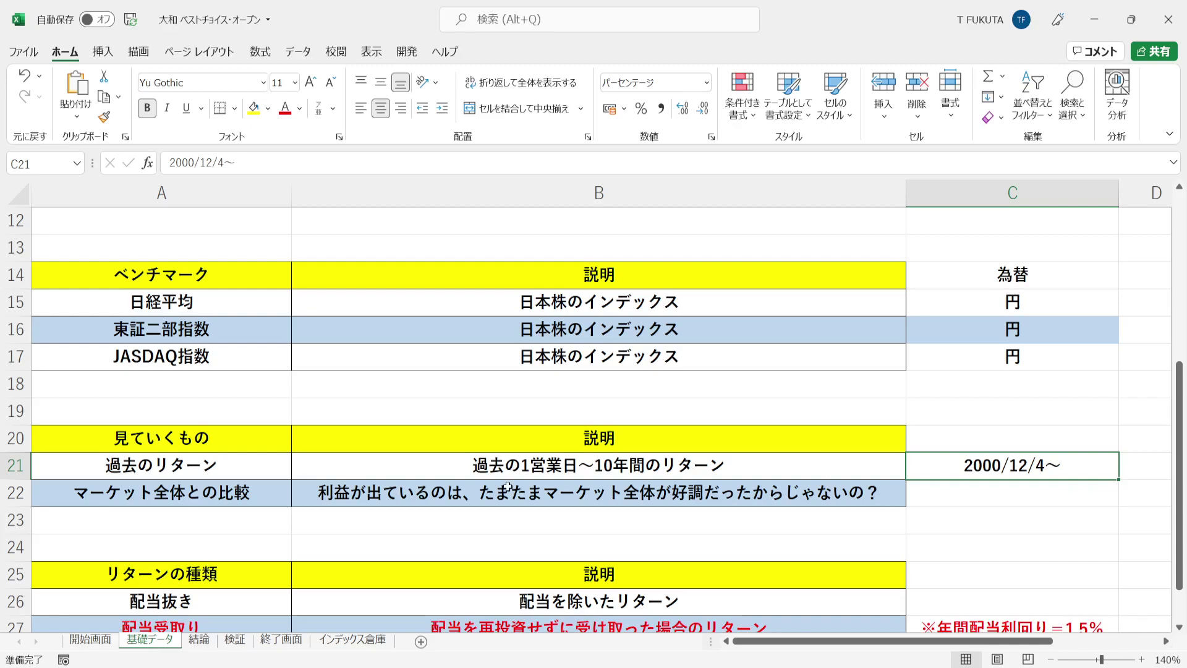
pyautogui.click(267, 497)
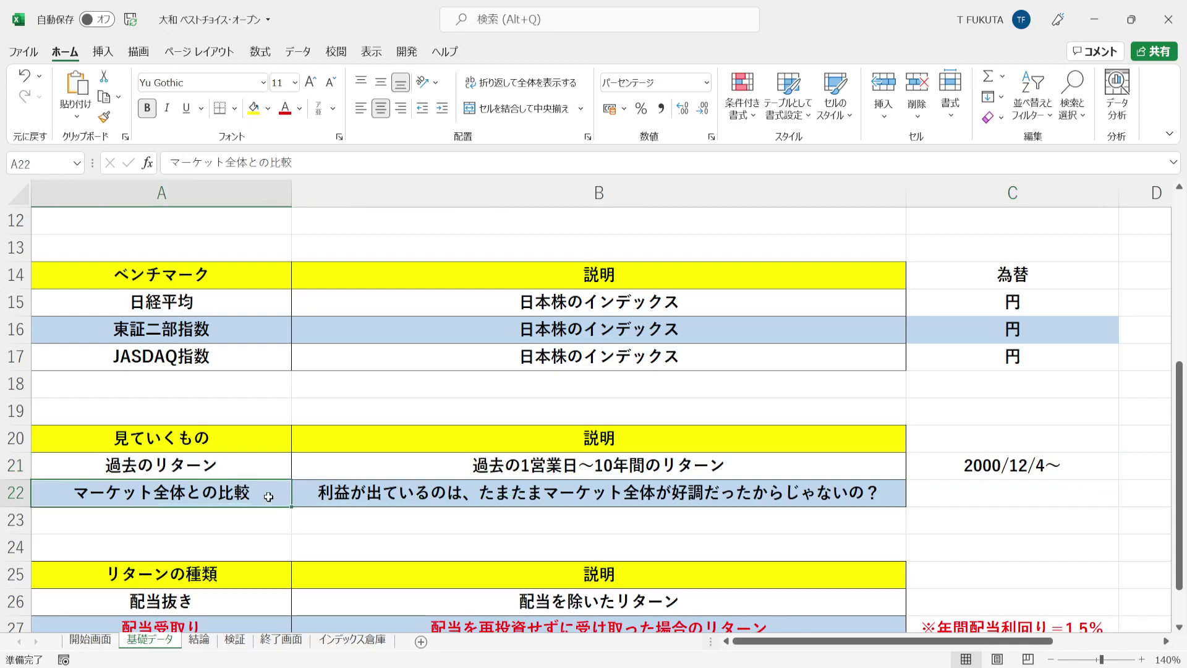
pyautogui.hotkey('shift', 'Right')
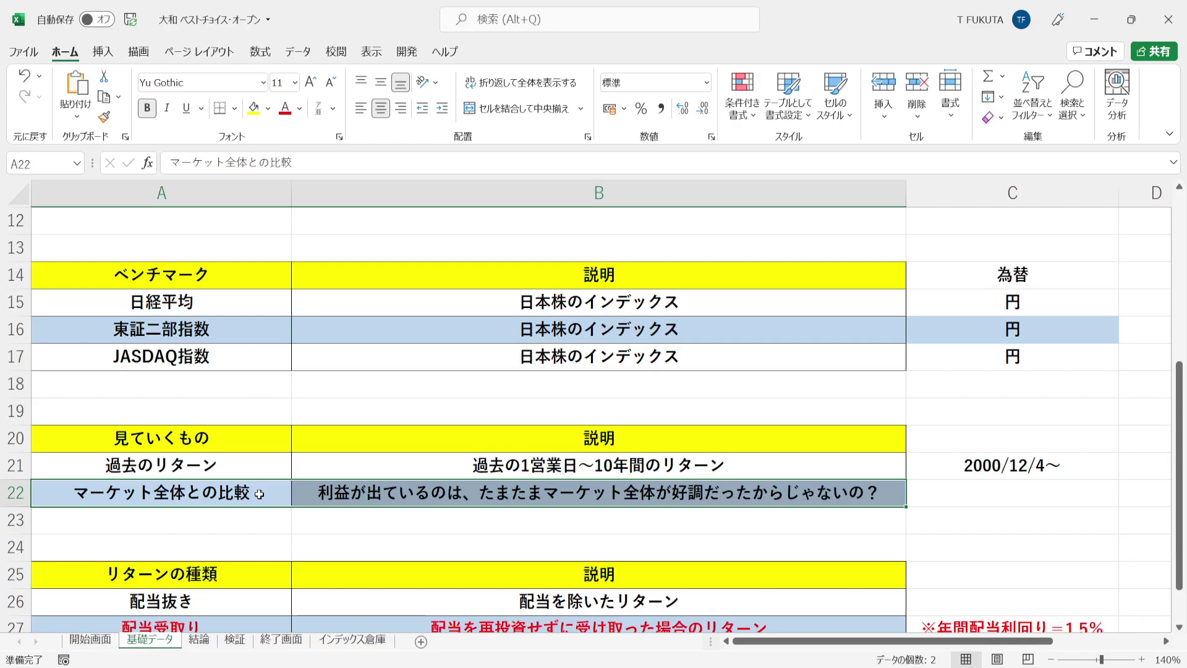
# - Examine the リターンの種類 table, focusing on the 配当受取り row and its annual dividend yield note
pyautogui.click(149, 561)
pyautogui.press('Down')
pyautogui.press('Down')
pyautogui.press('Down')
pyautogui.press('Down')
pyautogui.press('Down')
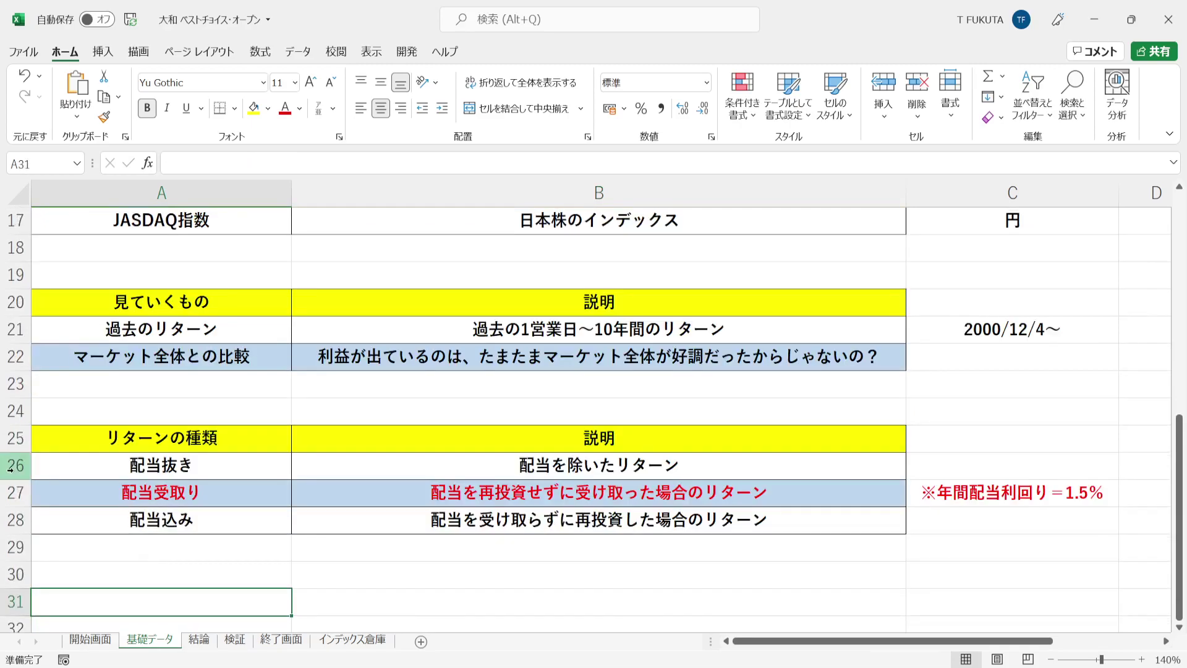
pyautogui.moveTo(10, 468); pyautogui.dragTo(12, 519)
pyautogui.click(10, 492)
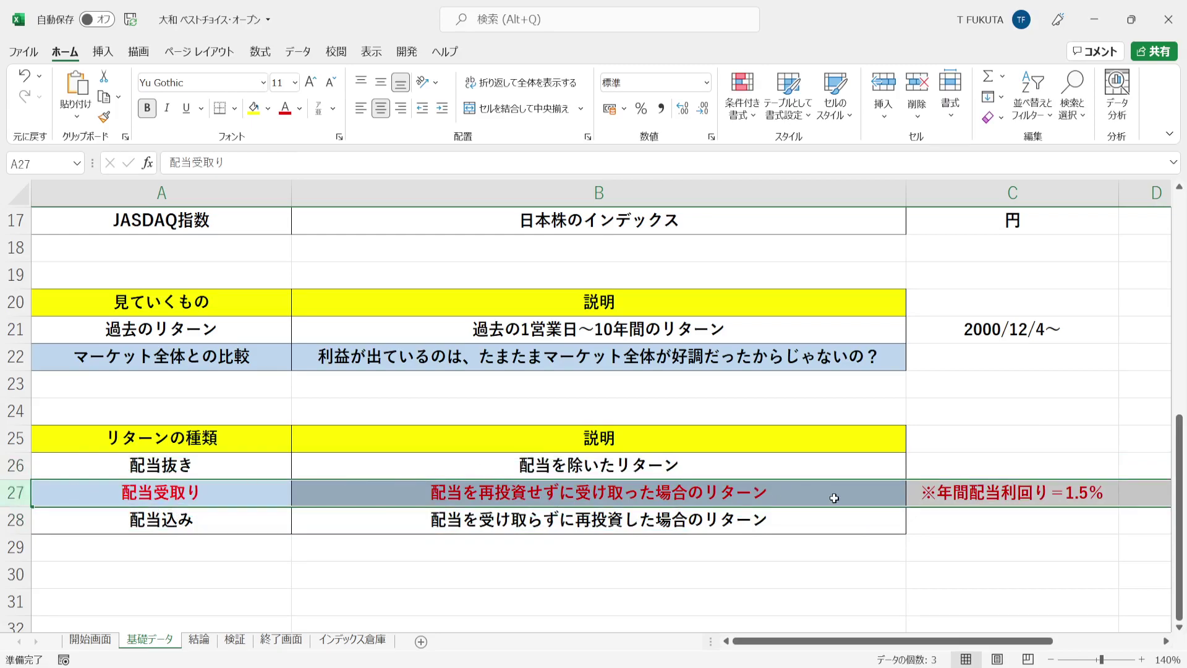
pyautogui.click(915, 495)
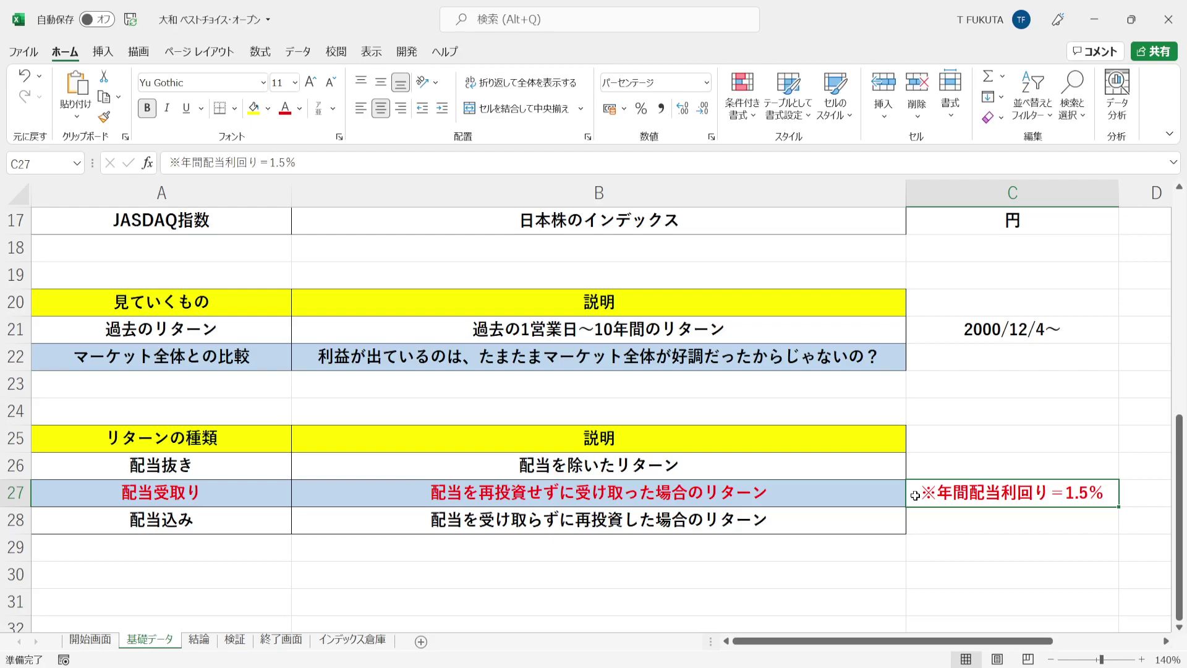
# - Examine the 結論 sheet, going through conclusions 1 to 5 one by one and reviewing the whole list again
pyautogui.click(200, 641)
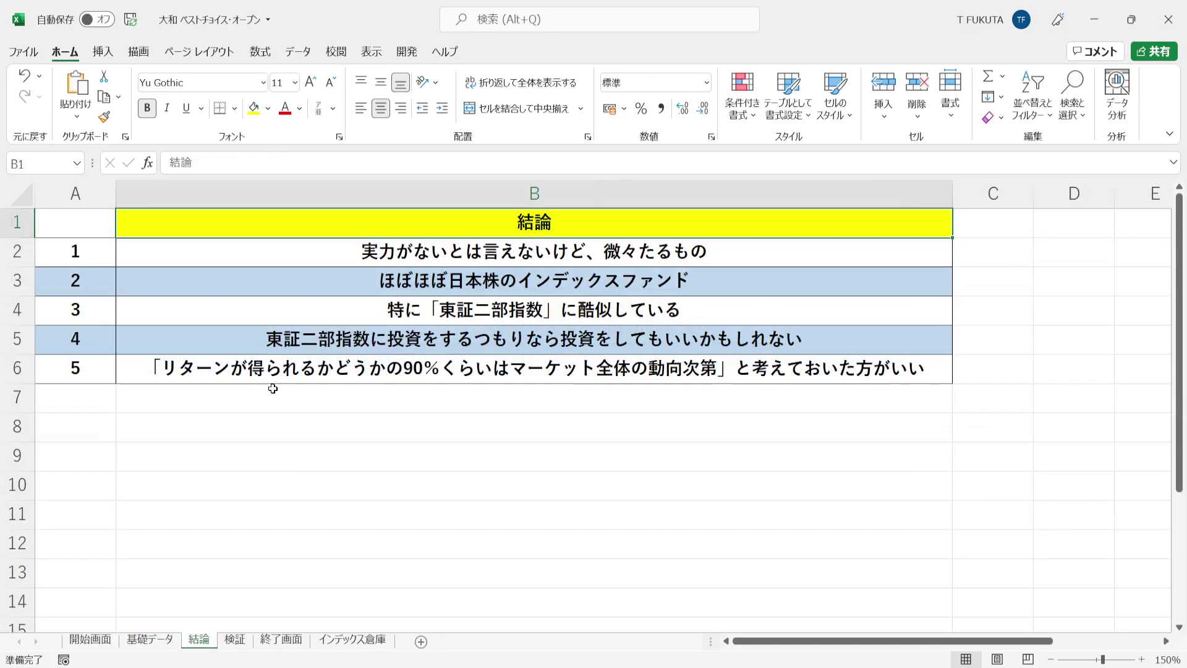
pyautogui.moveTo(17, 251); pyautogui.dragTo(39, 377)
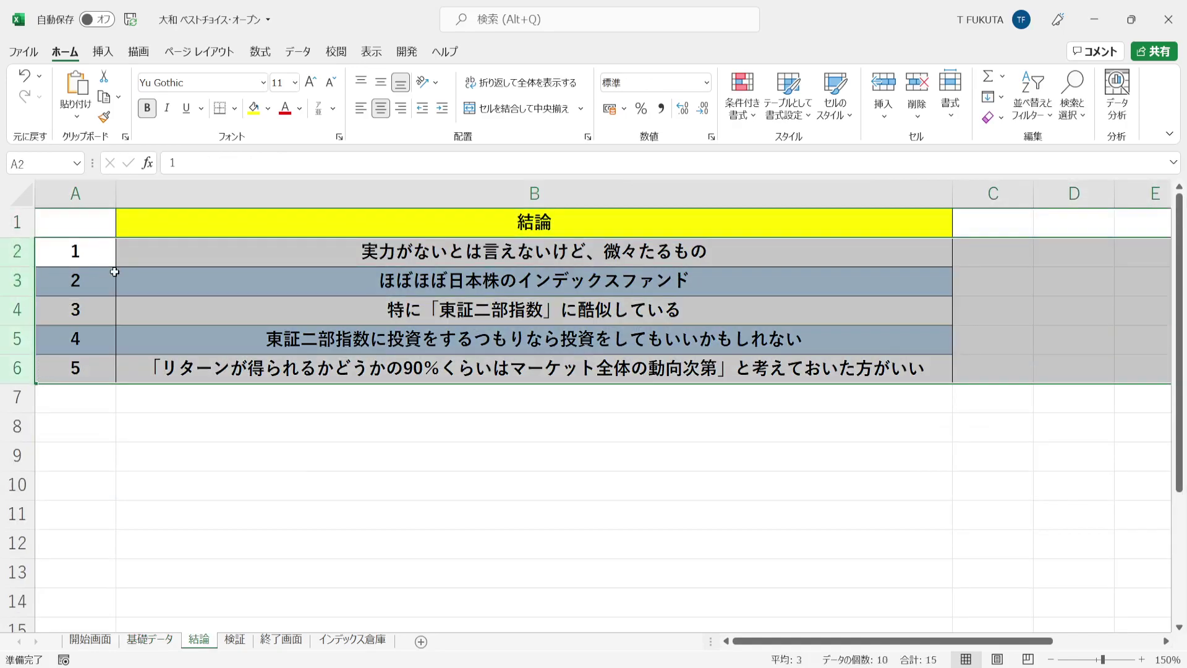
pyautogui.click(173, 258)
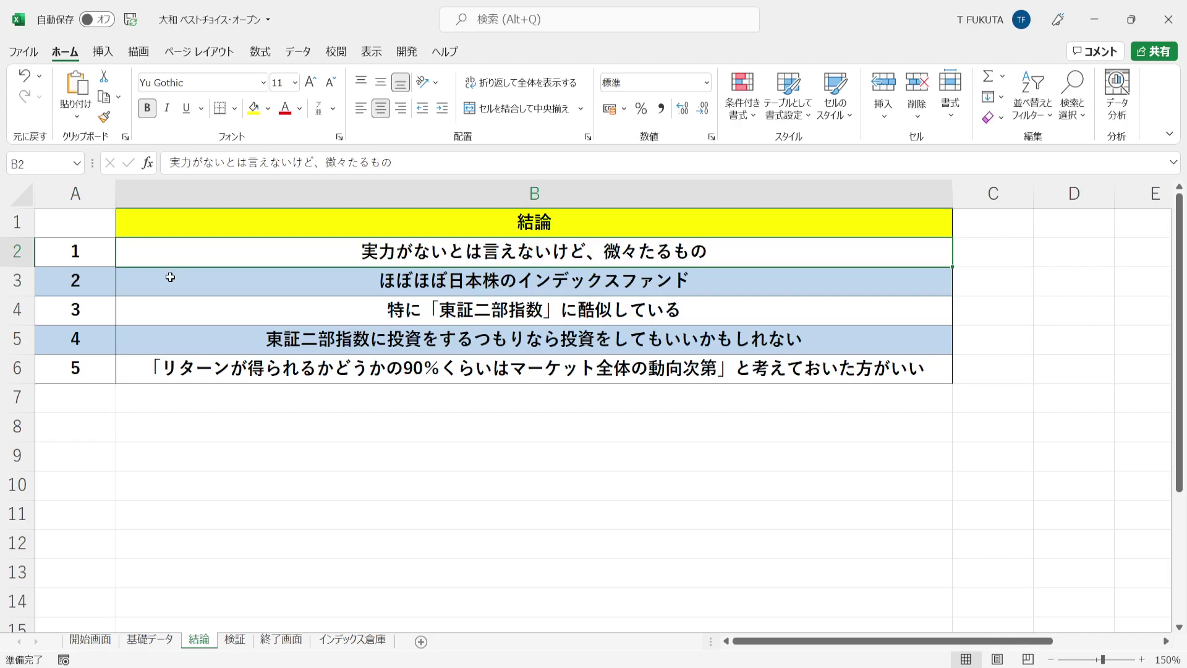
pyautogui.click(170, 277)
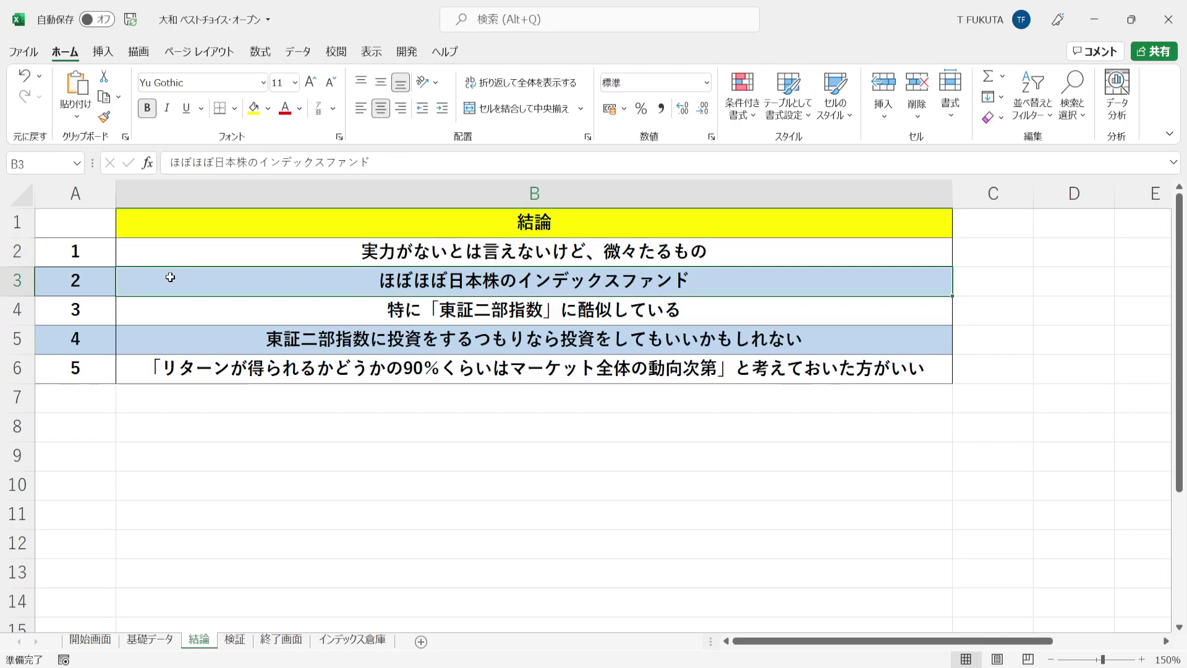
pyautogui.click(167, 305)
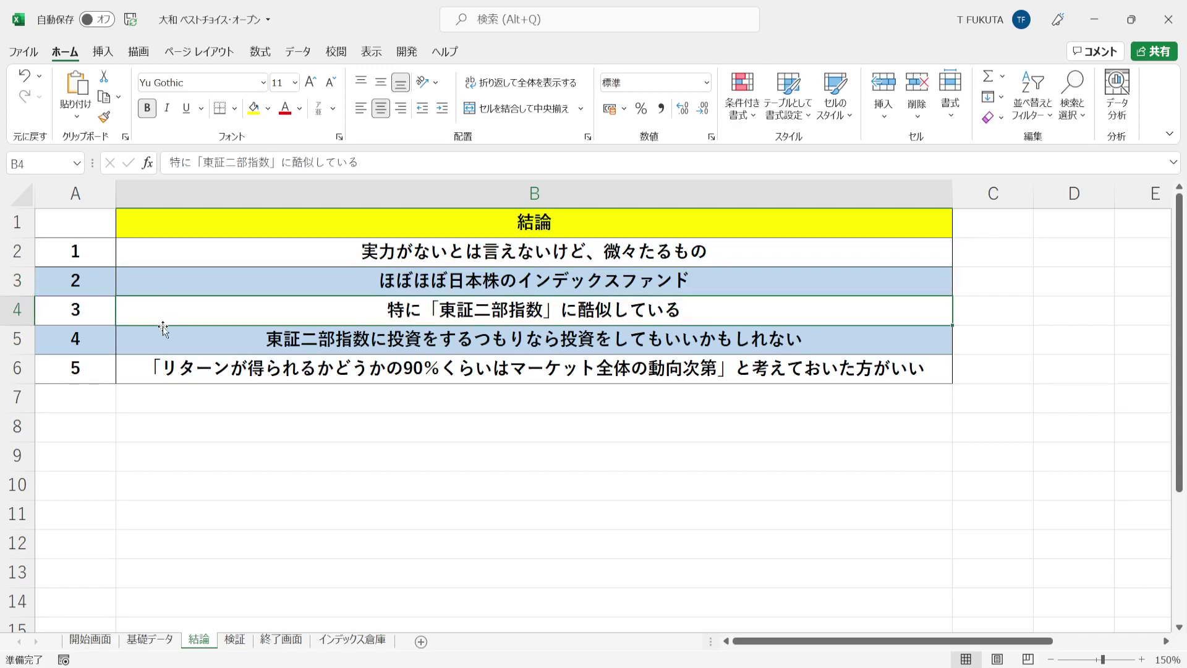
pyautogui.click(160, 336)
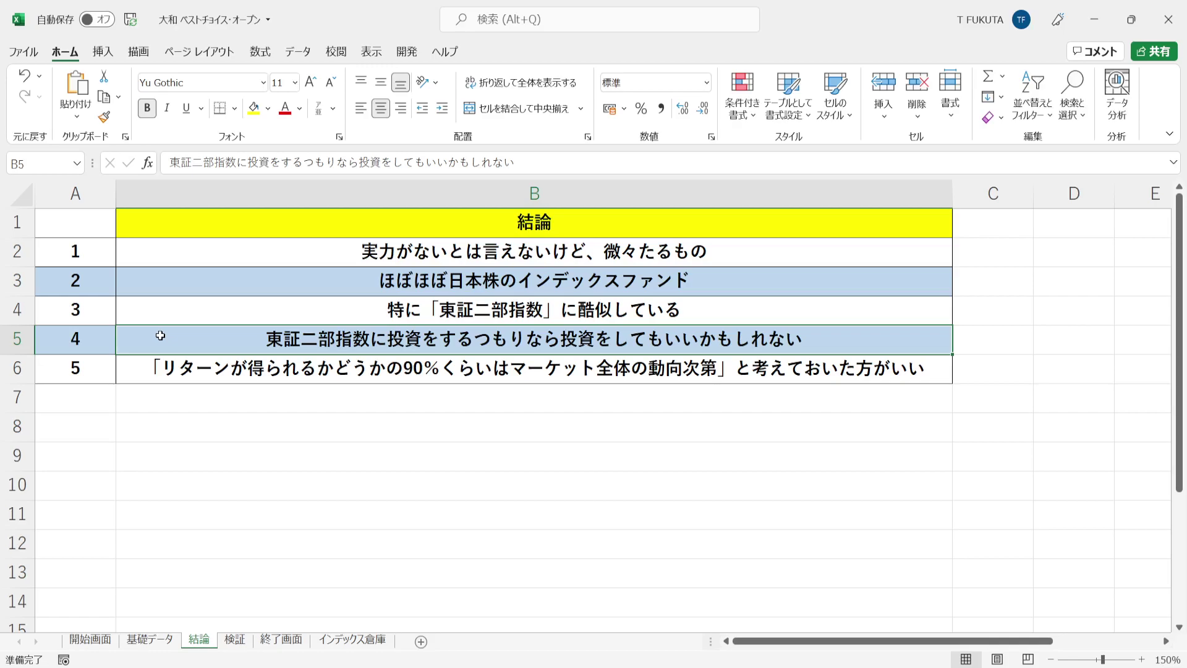
pyautogui.click(141, 369)
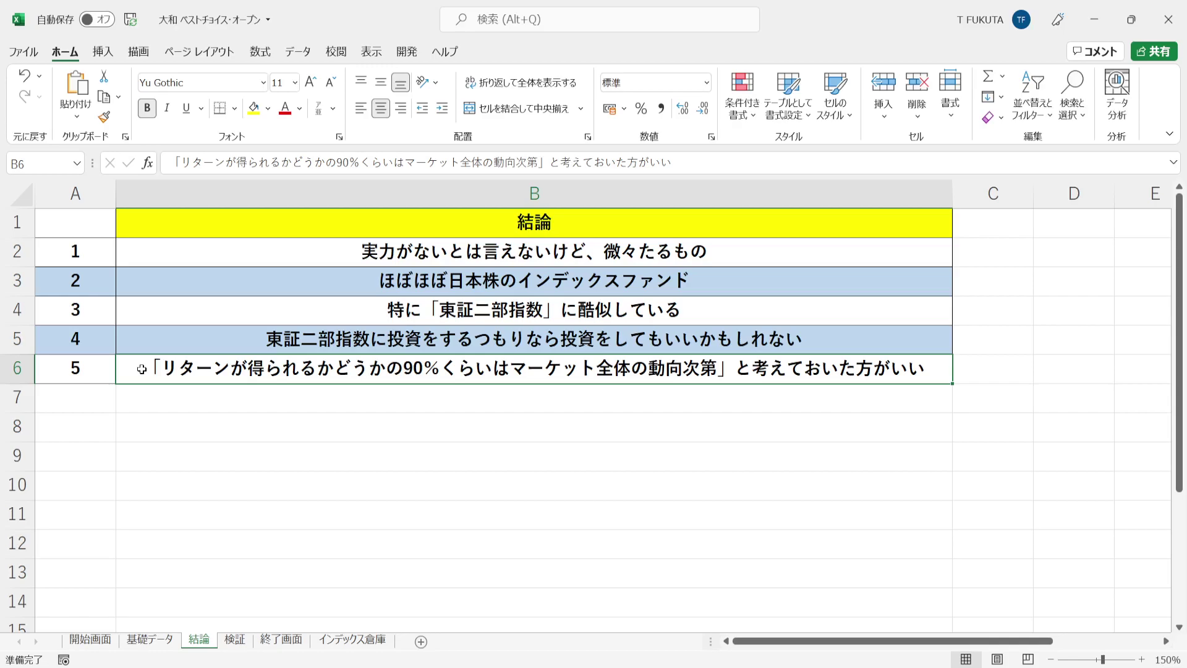
pyautogui.moveTo(7, 251); pyautogui.dragTo(19, 369)
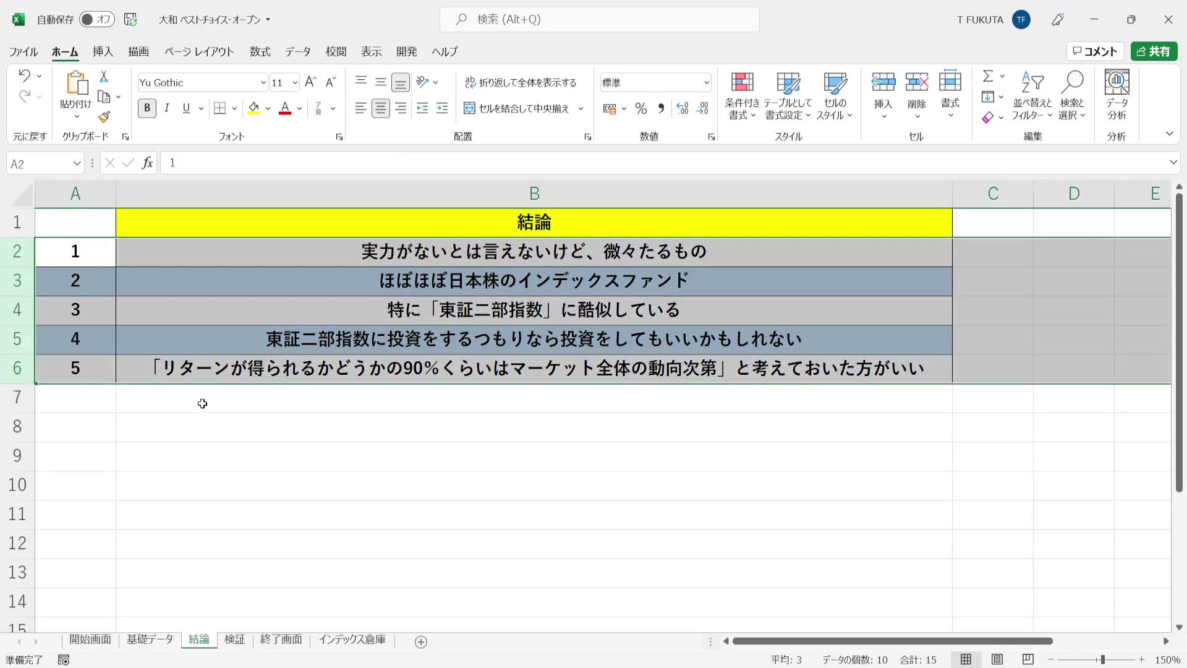
# - Examine the fund's statistics table on the 検証 sheet, covering its start and end dates, 配当-受取り basis and metric rows
pyautogui.click(237, 643)
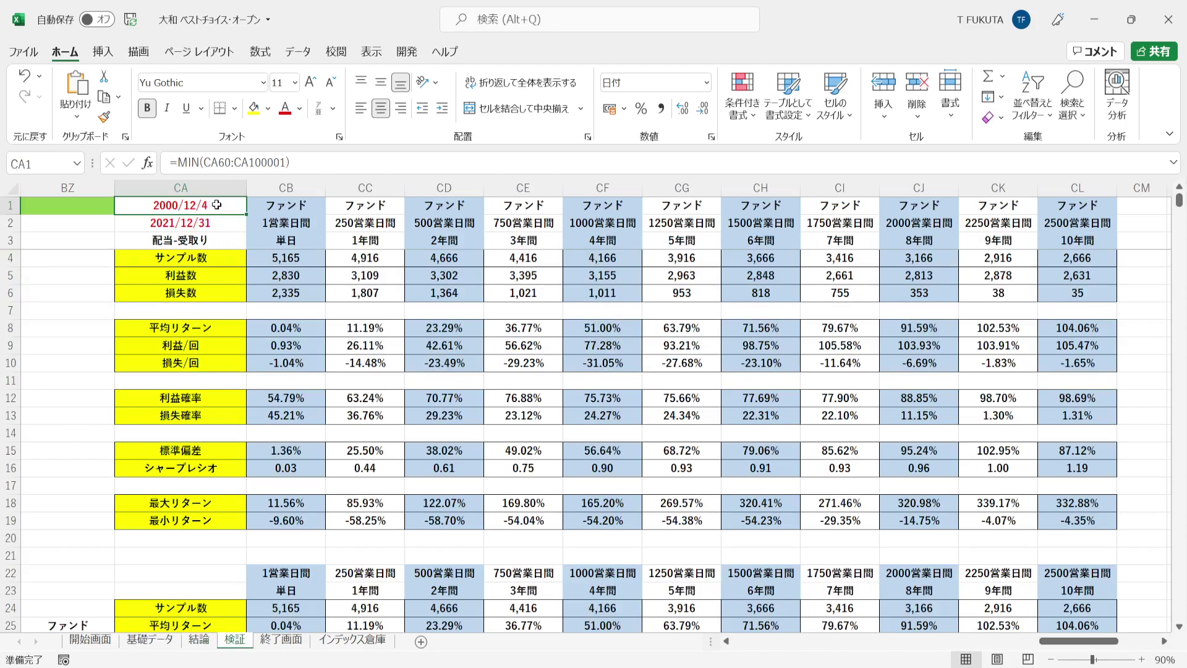
pyautogui.moveTo(217, 205); pyautogui.dragTo(1062, 521)
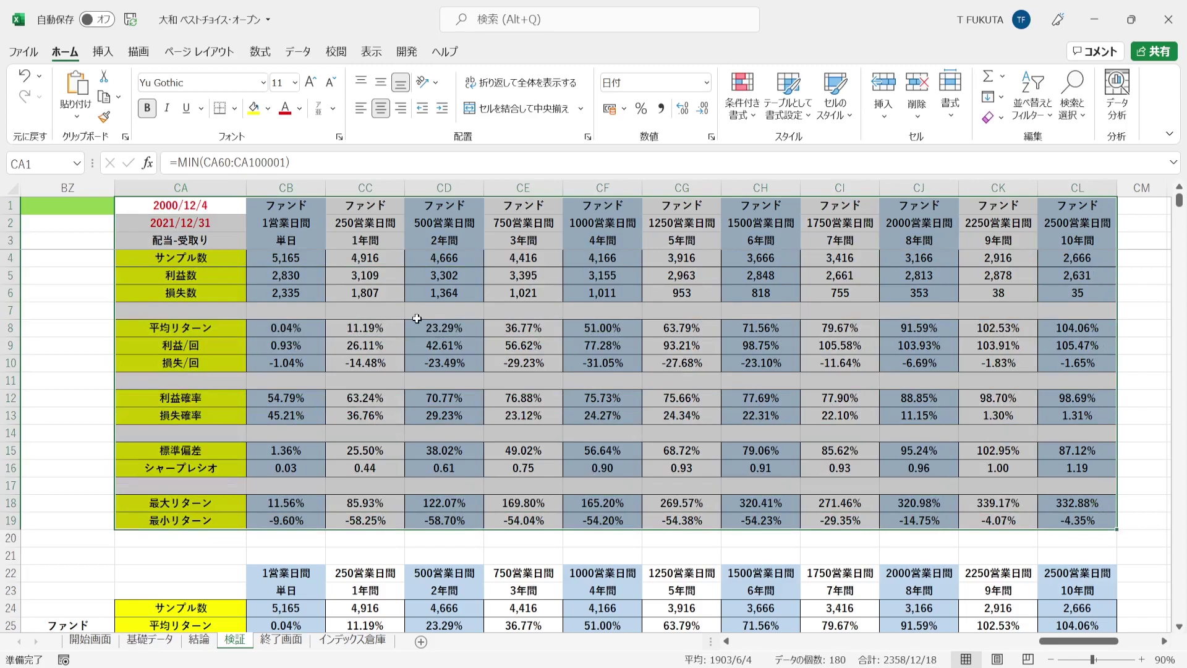
pyautogui.click(137, 210)
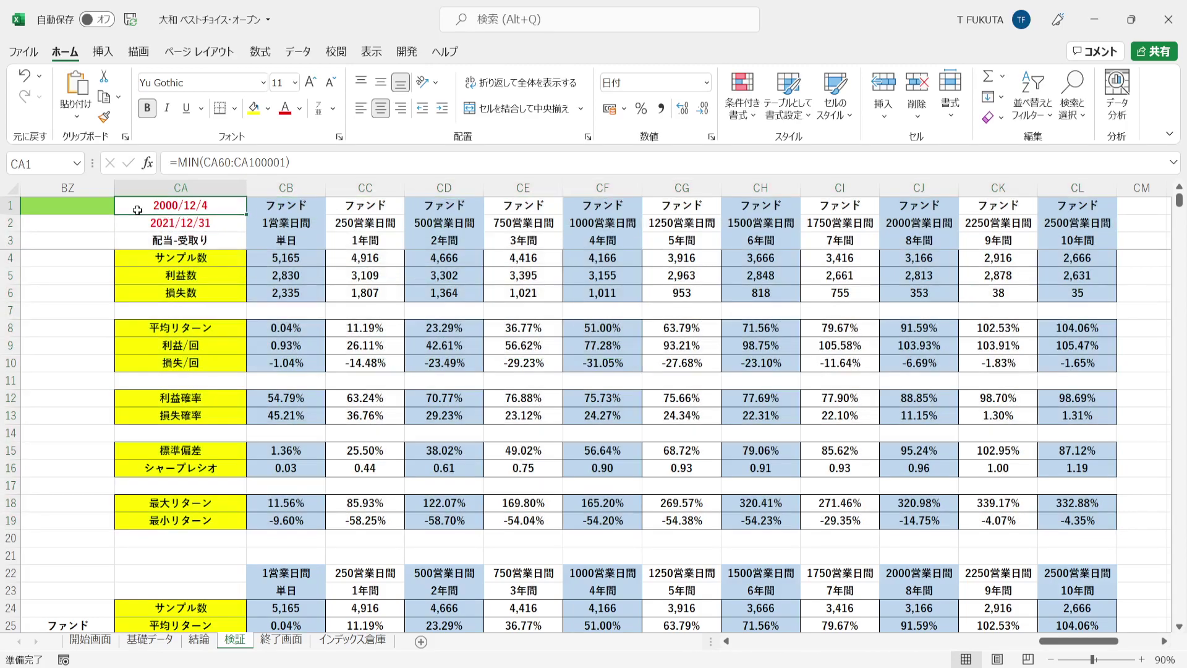
pyautogui.moveTo(138, 210); pyautogui.dragTo(137, 220)
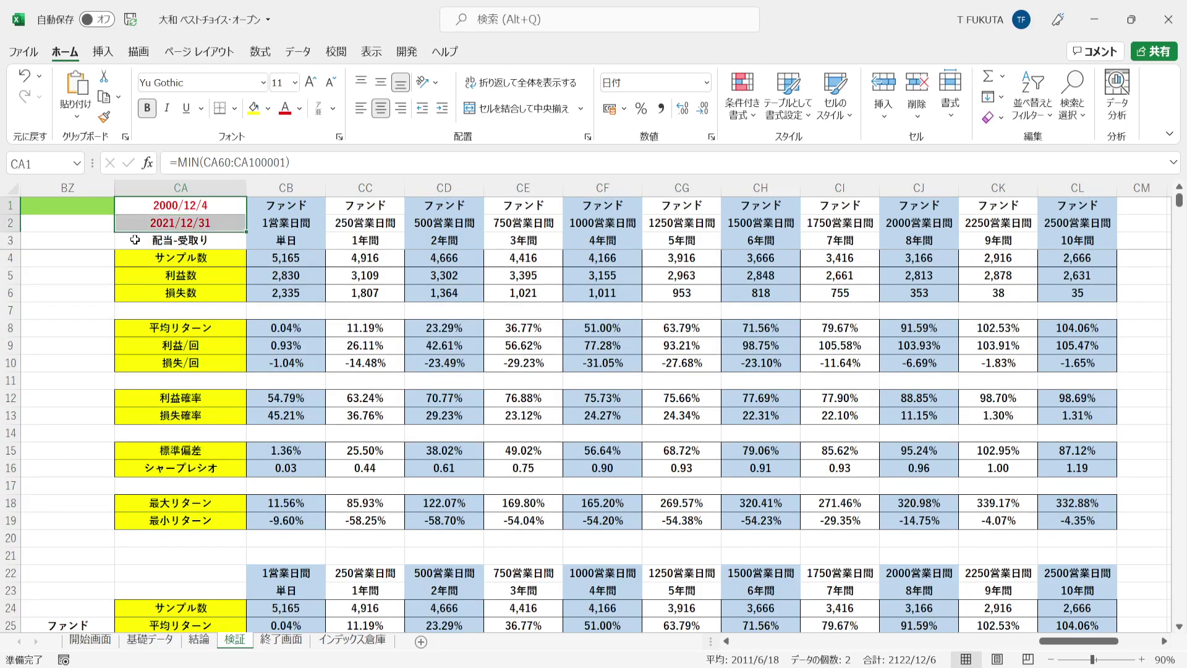
pyautogui.click(135, 240)
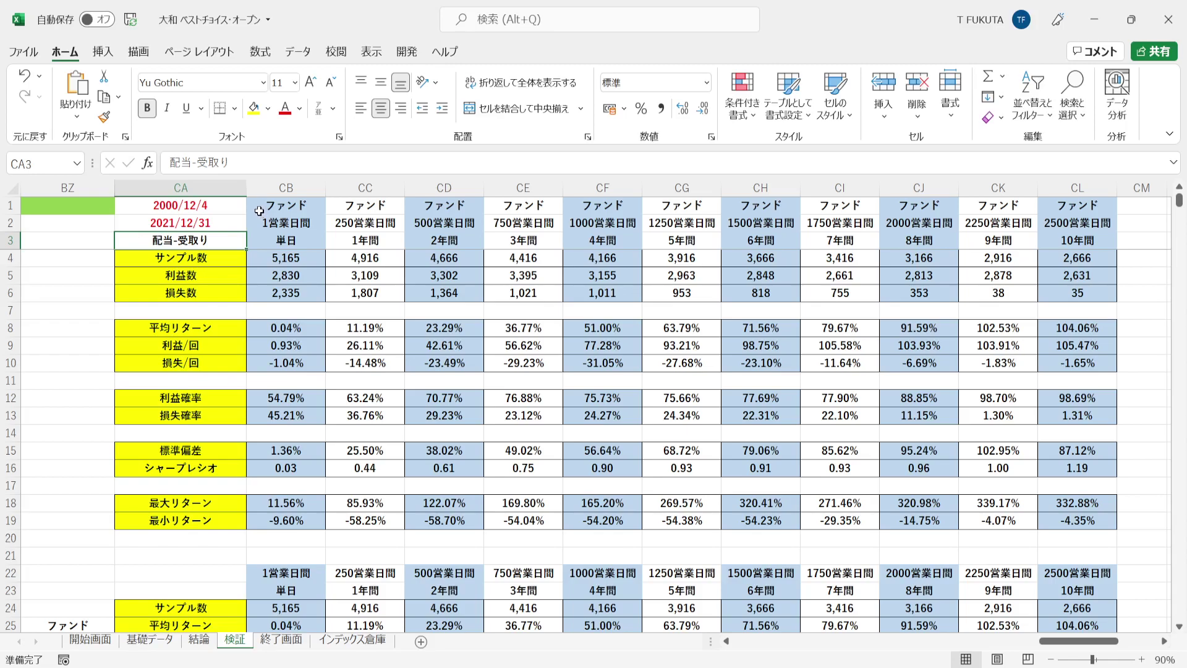
pyautogui.moveTo(219, 257); pyautogui.dragTo(1002, 516)
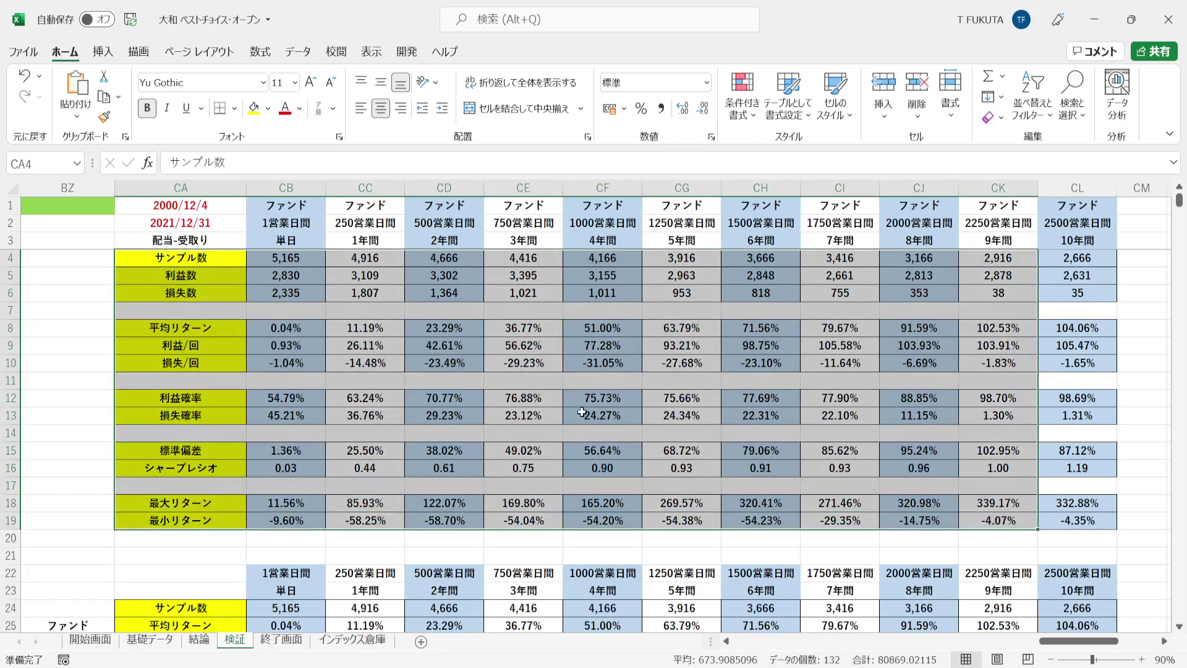
# - Examine the fund's 1営業日間 column, relating its サンプル数 to the start and end dates of the data period
pyautogui.click(275, 184)
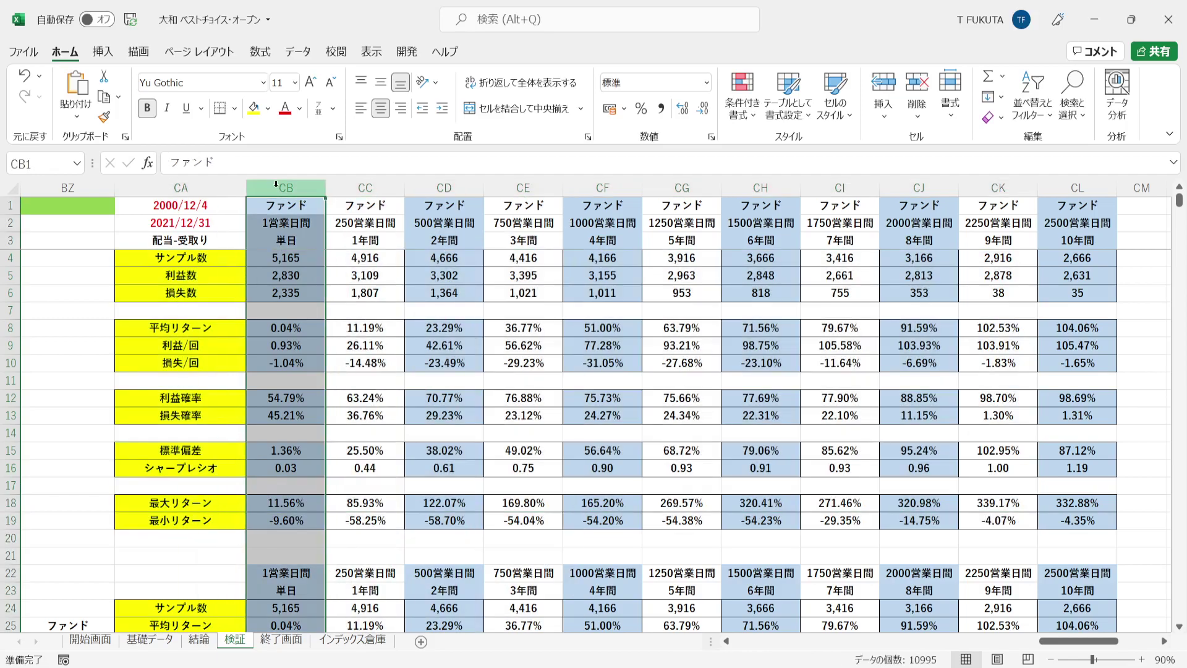
pyautogui.click(257, 262)
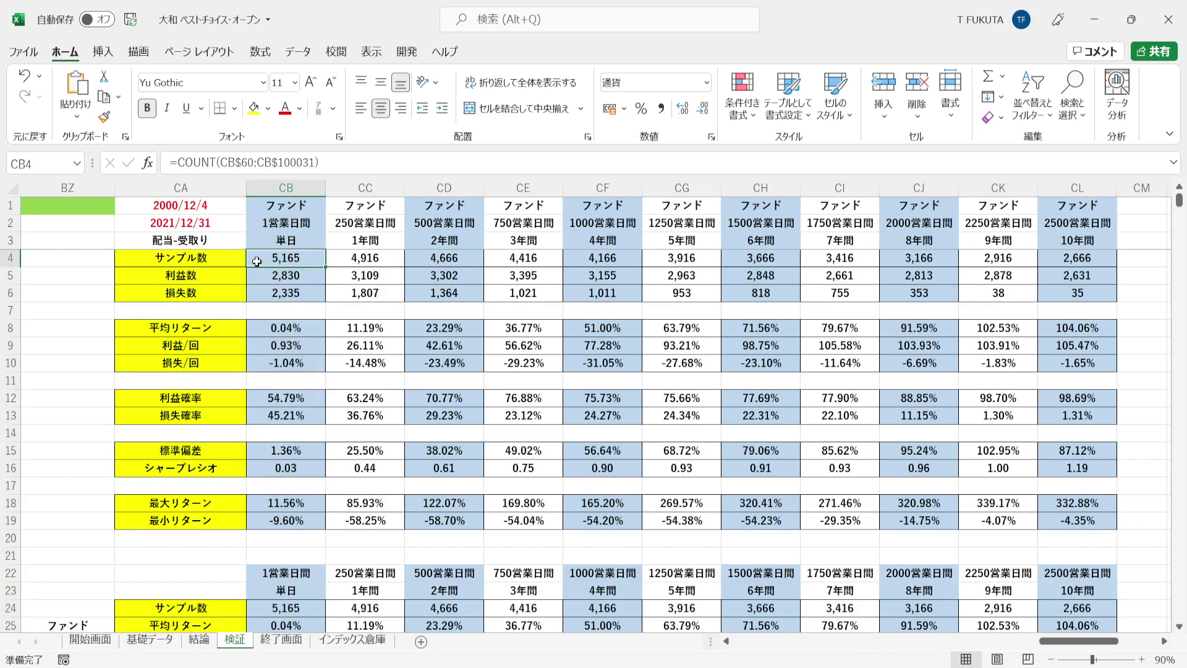
pyautogui.click(130, 205)
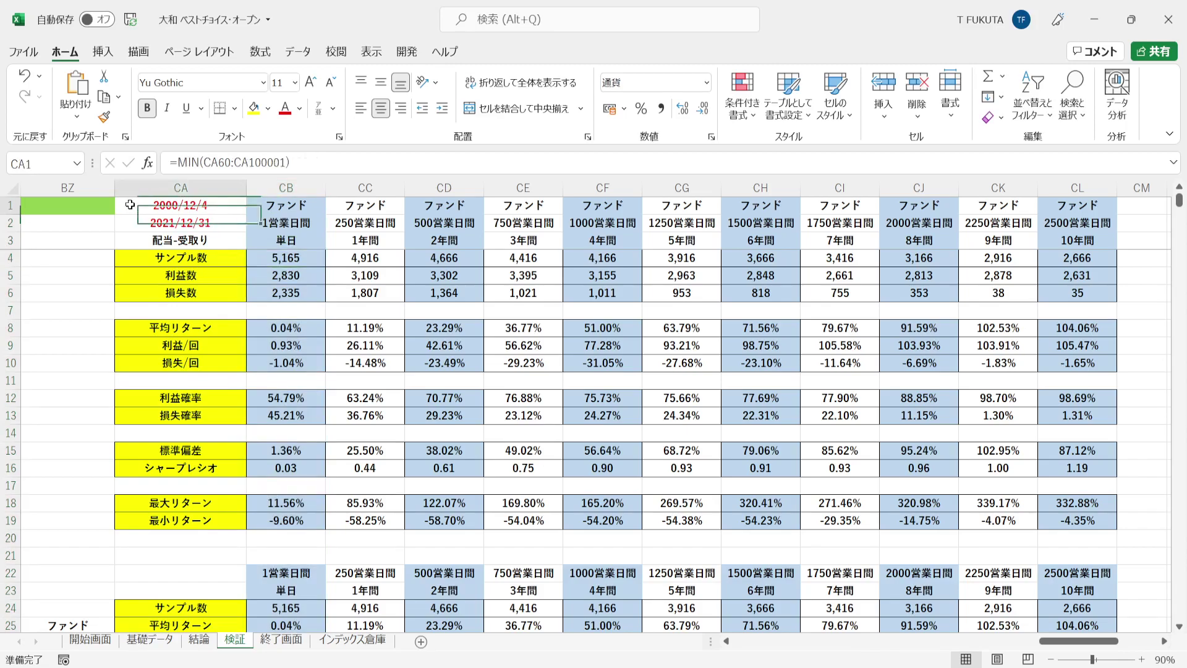
pyautogui.moveTo(129, 205); pyautogui.dragTo(131, 226)
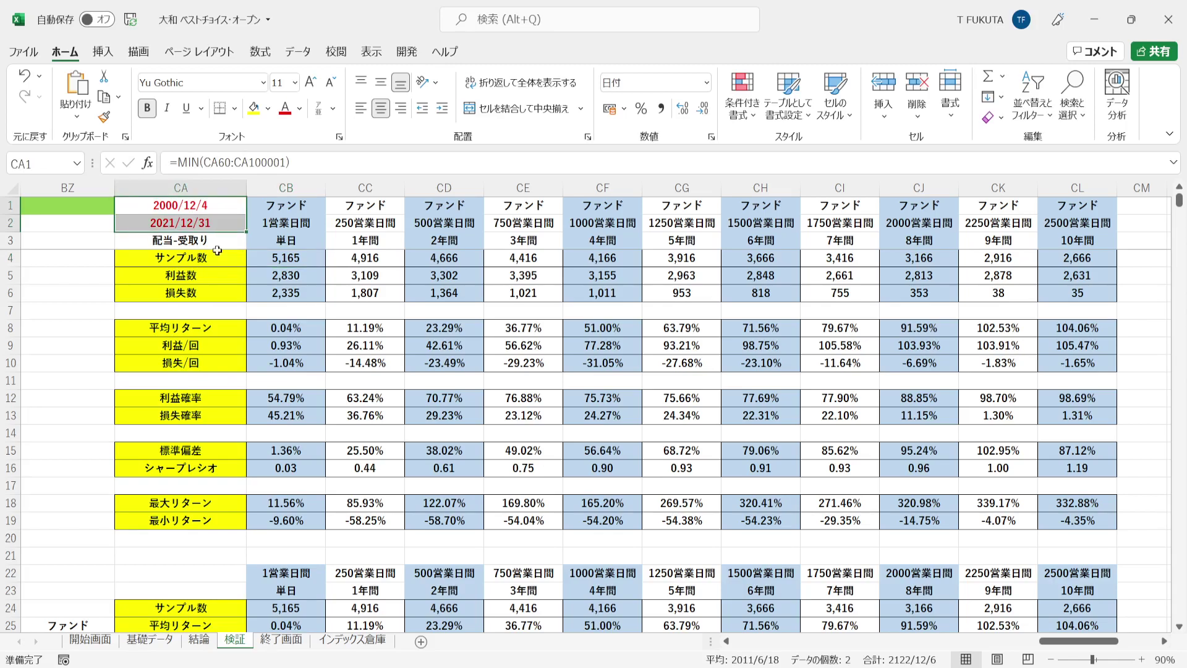
pyautogui.click(257, 207)
pyautogui.click(256, 225)
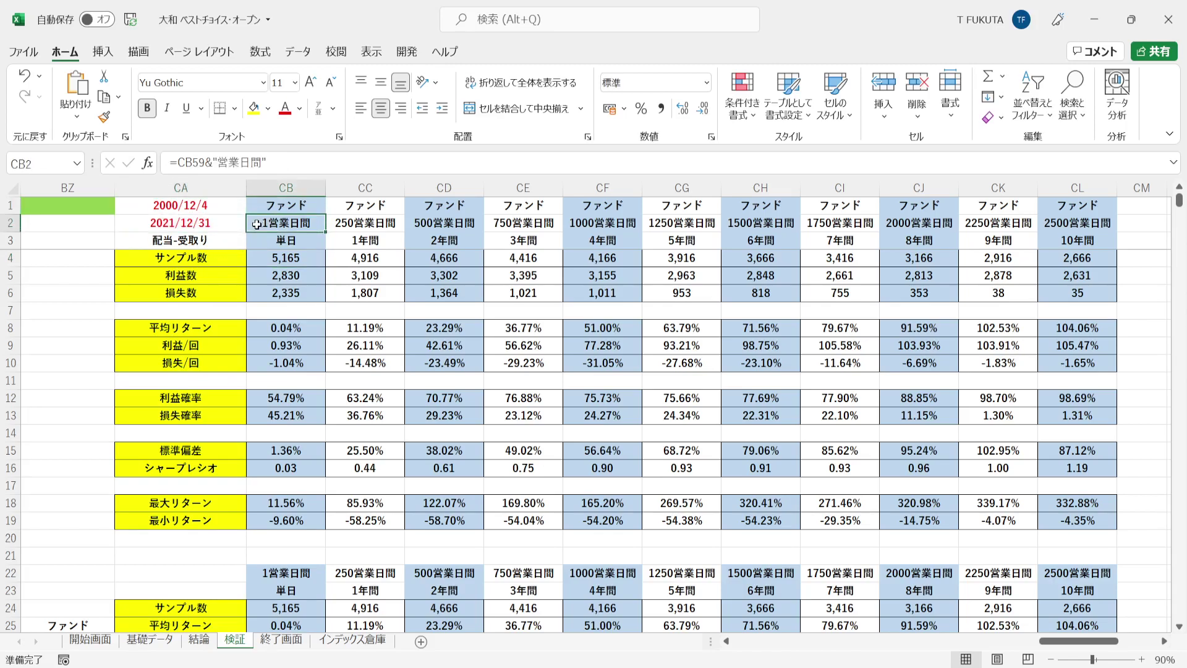
pyautogui.click(253, 258)
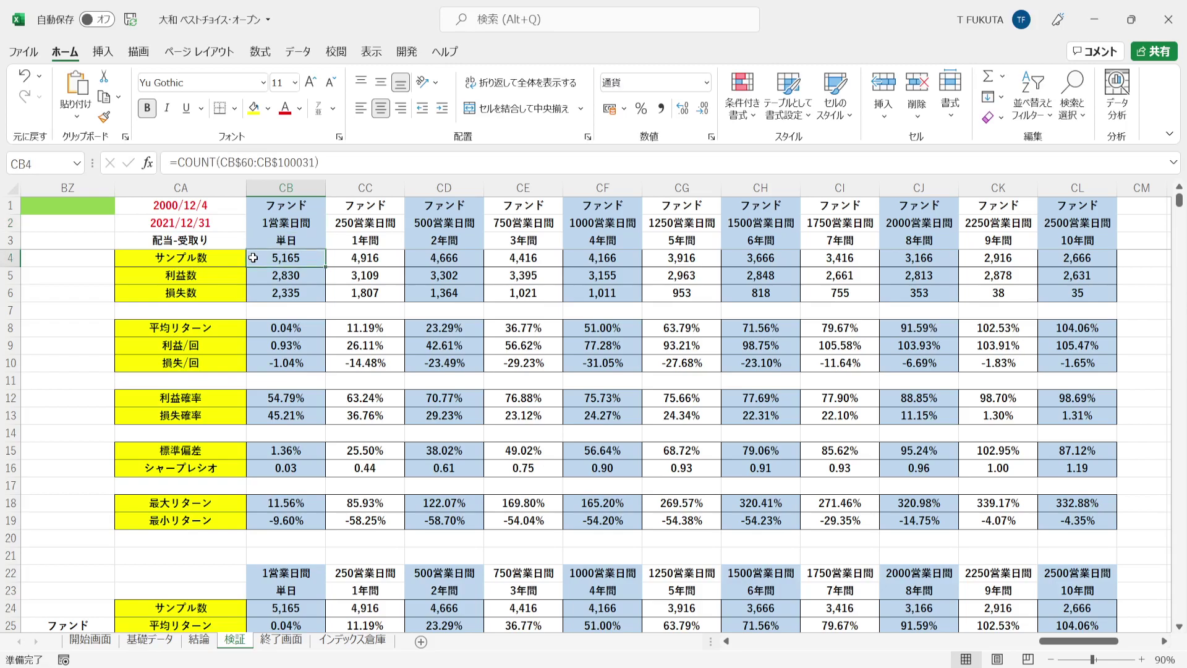
# - Examine the 1営業日間 profit and loss probabilities, their counts, the average profit and loss per trade, and the 平均リターン
pyautogui.click(252, 399)
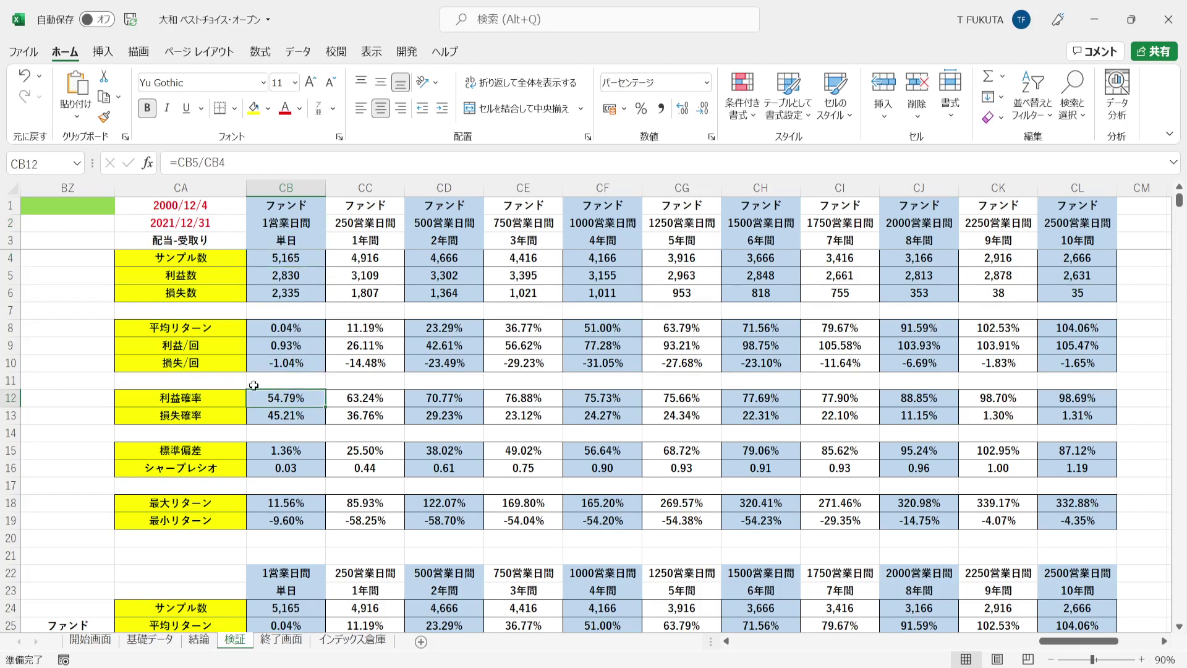
pyautogui.click(253, 274)
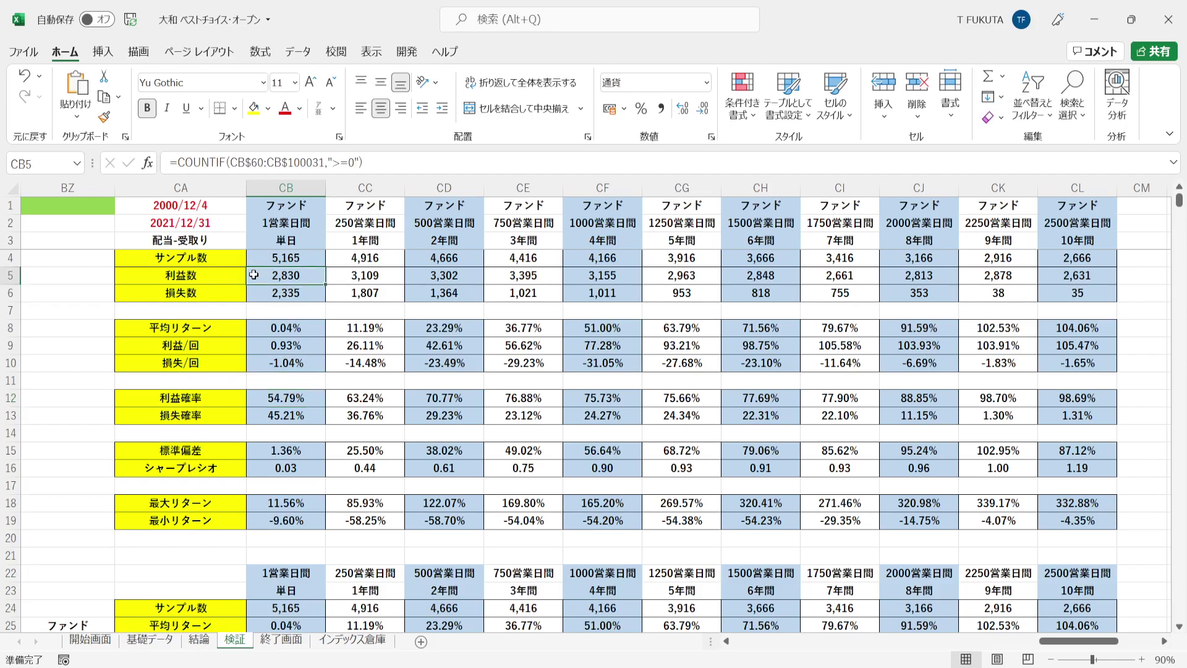
pyautogui.click(257, 348)
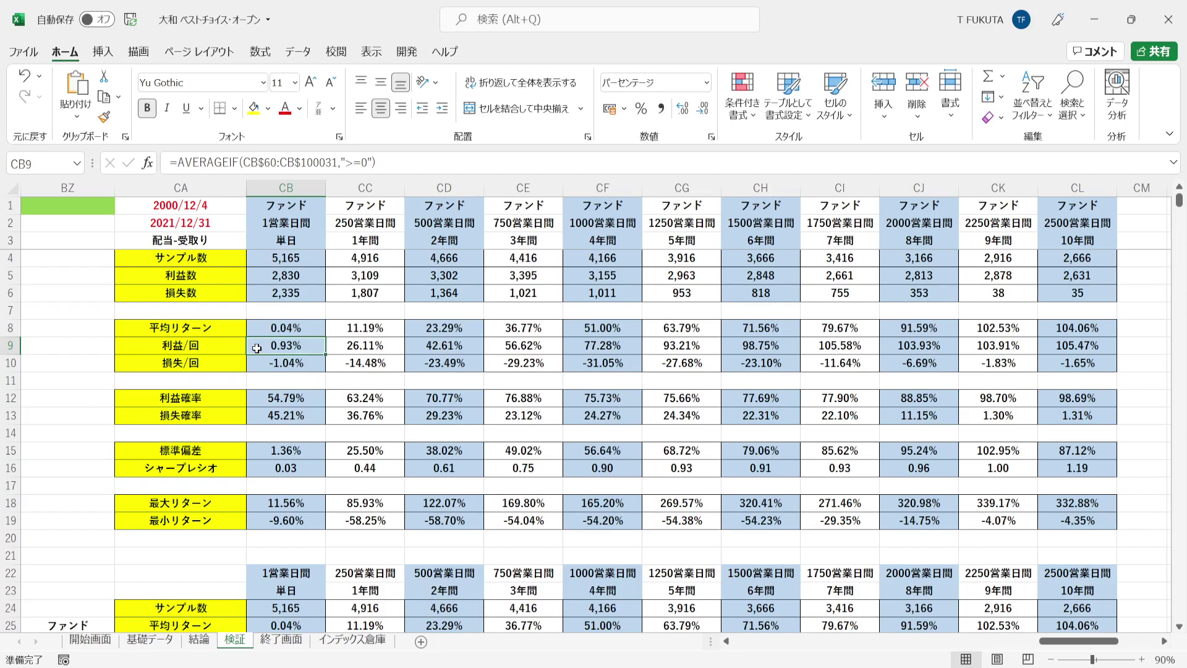
pyautogui.click(257, 415)
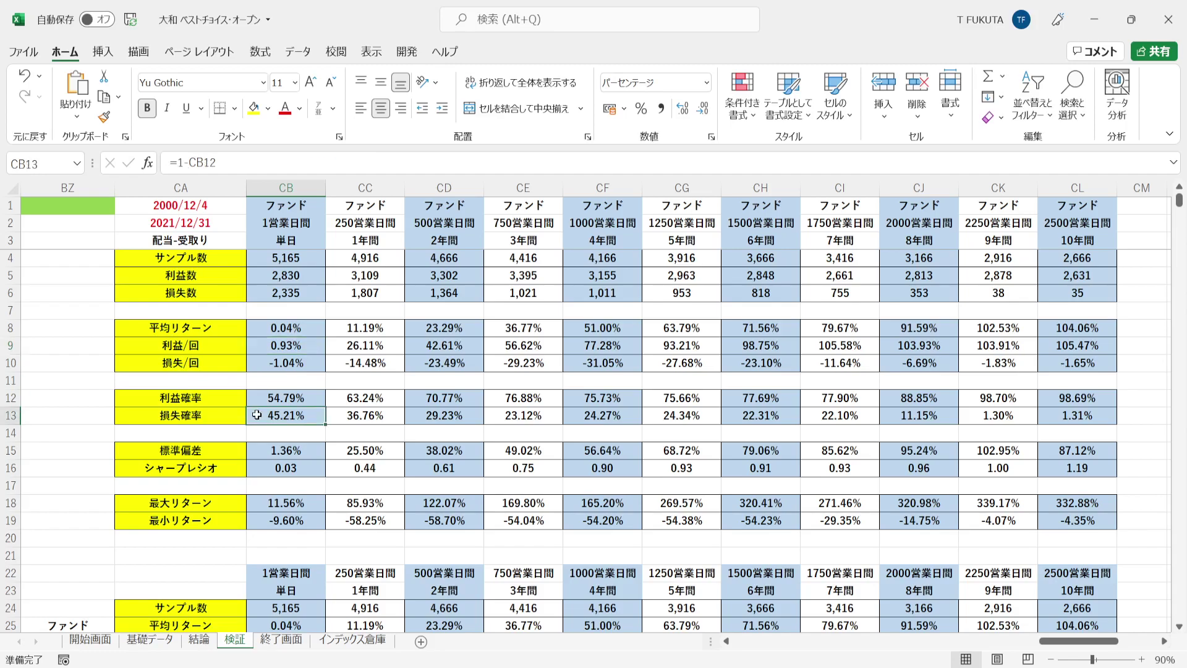
pyautogui.click(252, 294)
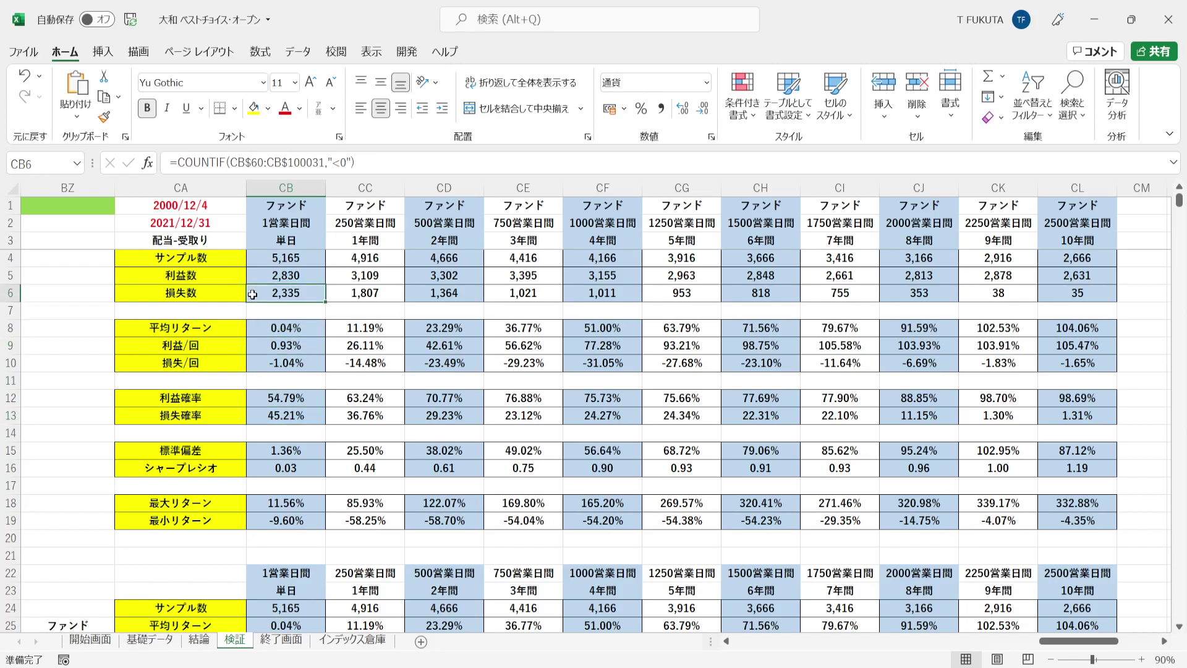
pyautogui.click(256, 364)
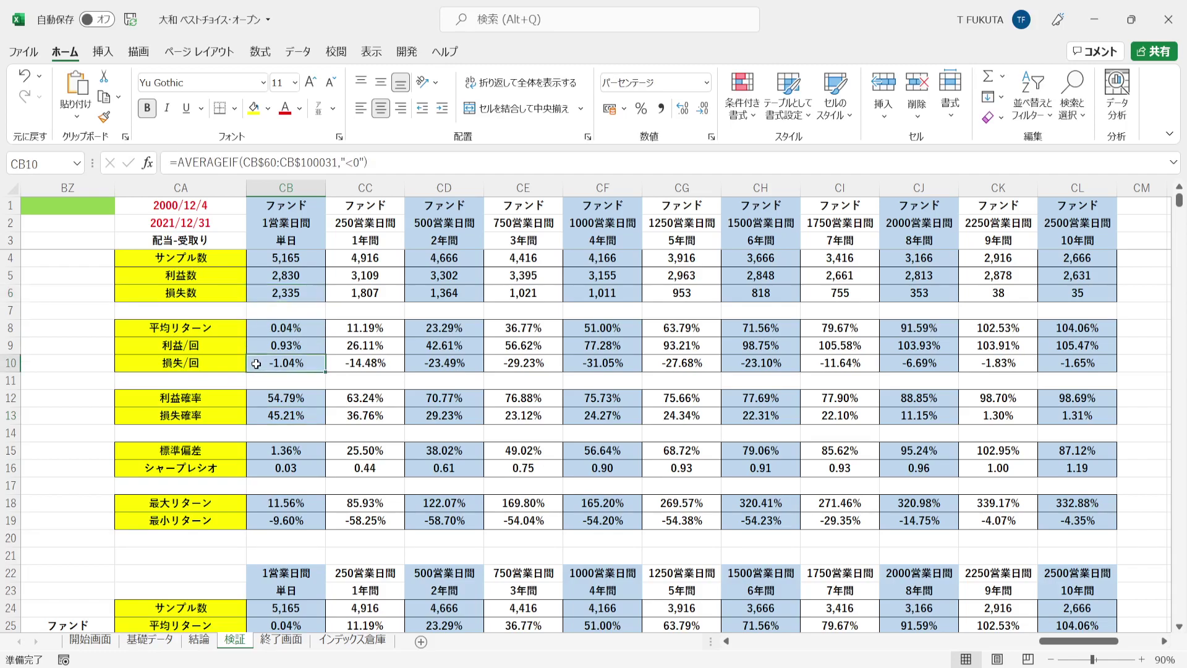
pyautogui.click(258, 327)
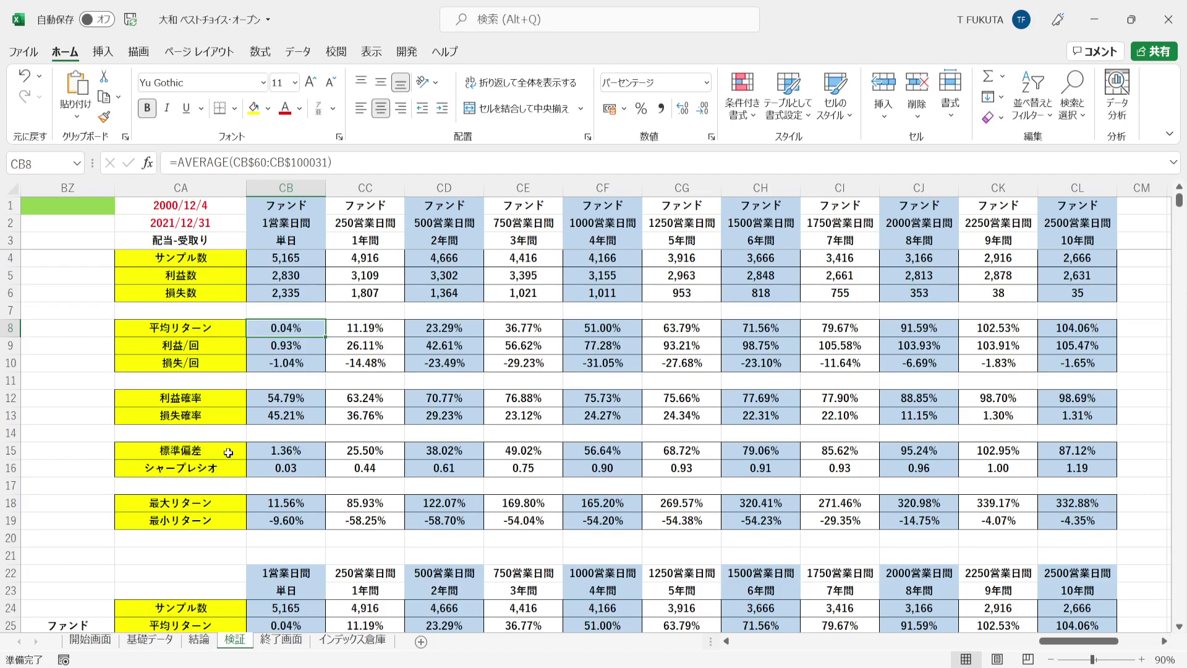
# - Examine the fund's 1営業日間 標準偏差 in relation to its 平均リターン
pyautogui.moveTo(225, 453); pyautogui.dragTo(283, 450)
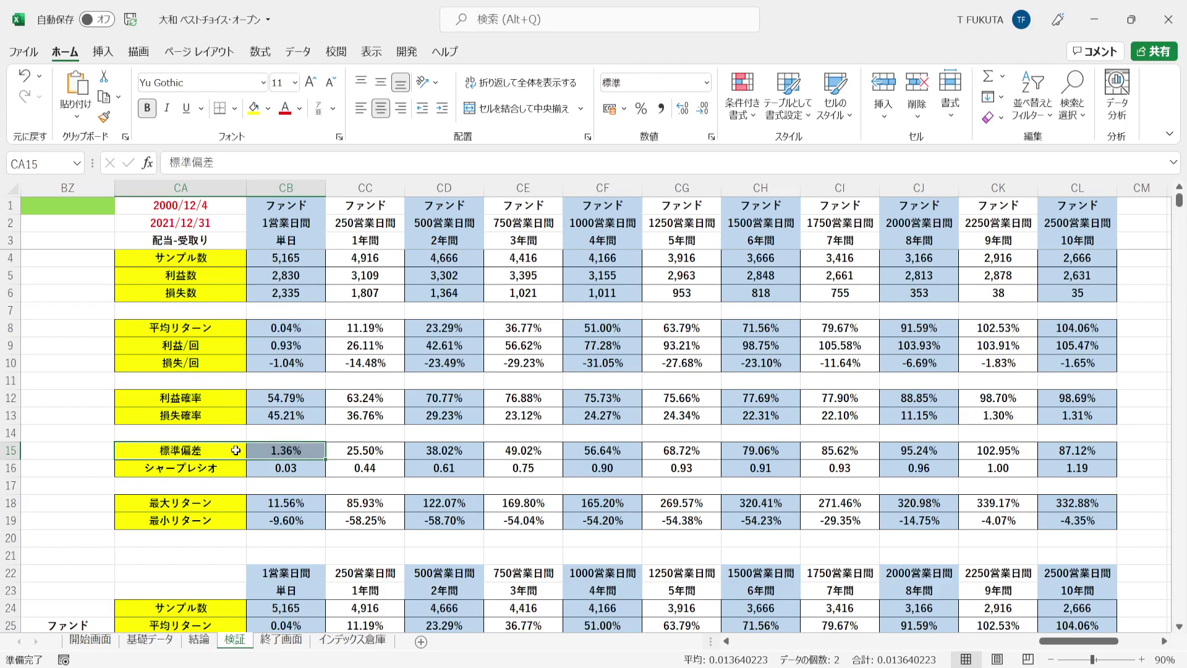
pyautogui.click(258, 451)
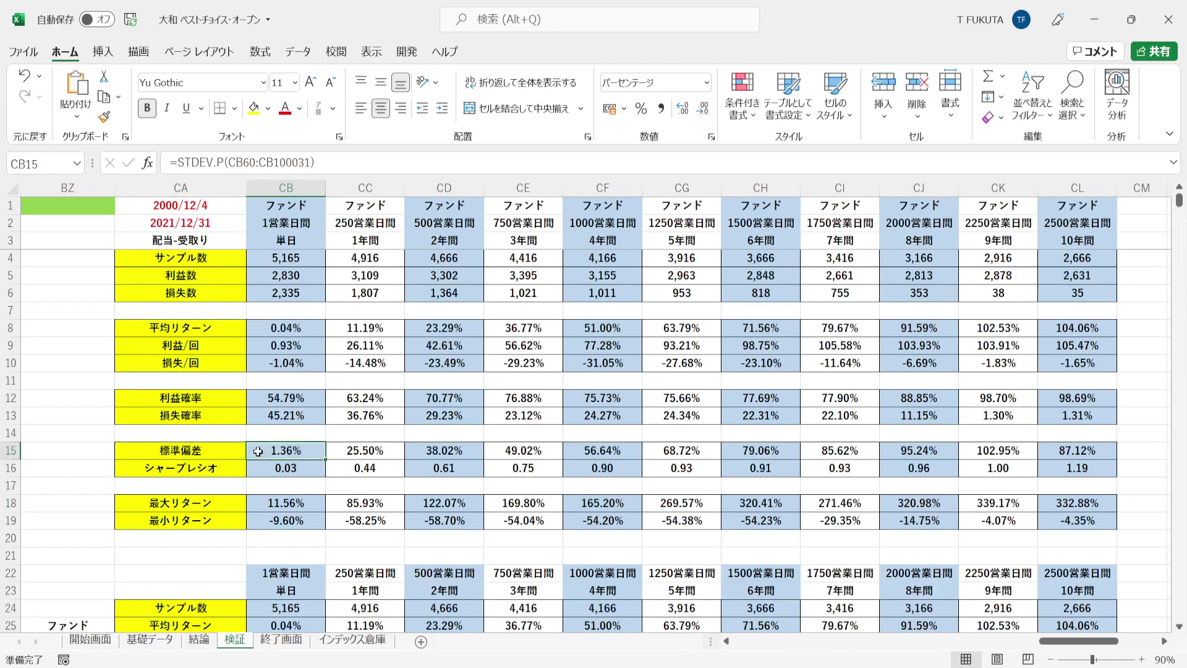
pyautogui.click(256, 326)
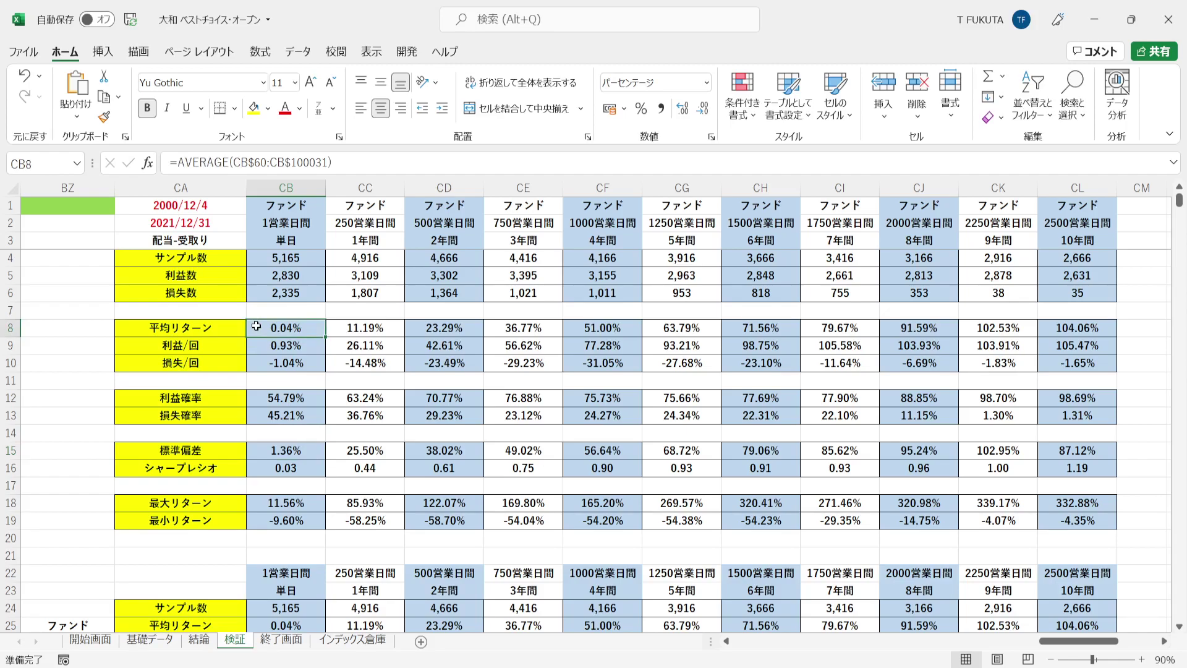
pyautogui.click(257, 450)
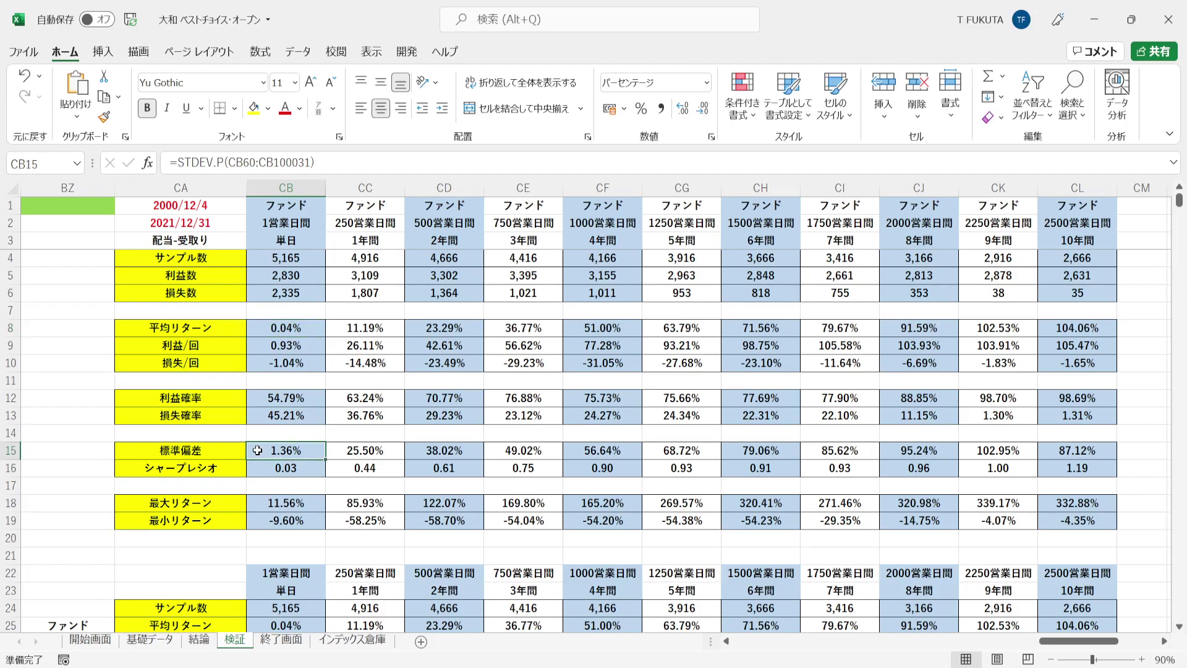
# - Inspect the 1営業日間 シャープレシオ formula in CB16 and examine the 最大リターン and 最小リターン in the same column
pyautogui.click(258, 466)
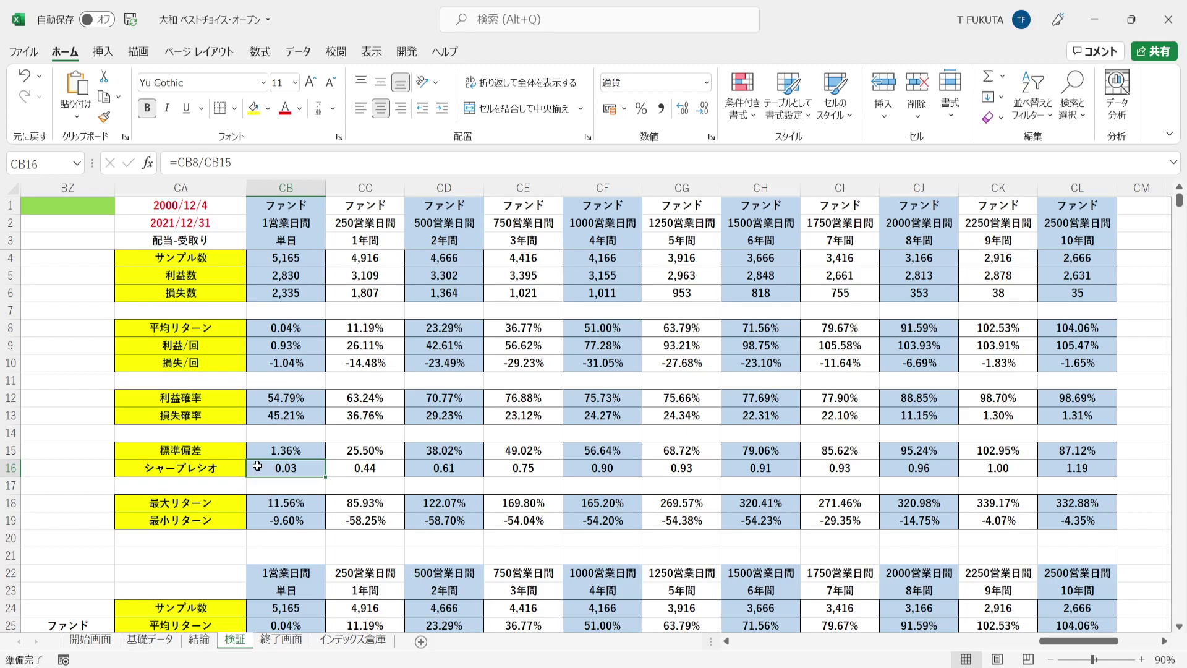
pyautogui.doubleClick(257, 467)
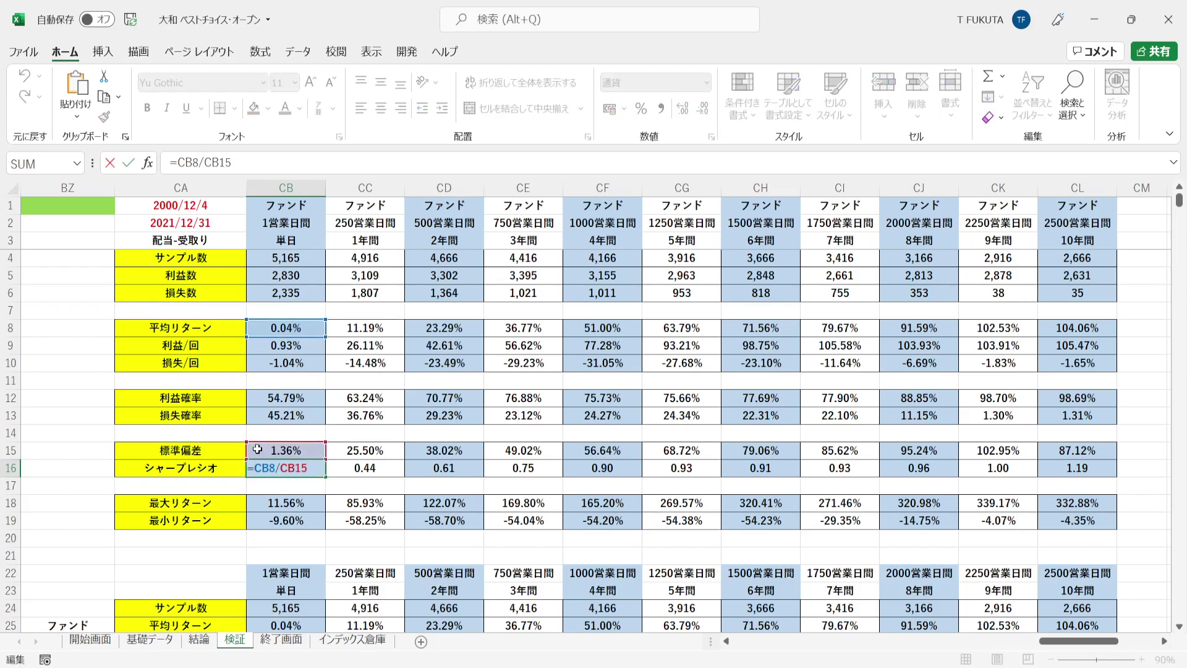
pyautogui.press('Return')
pyautogui.click(253, 502)
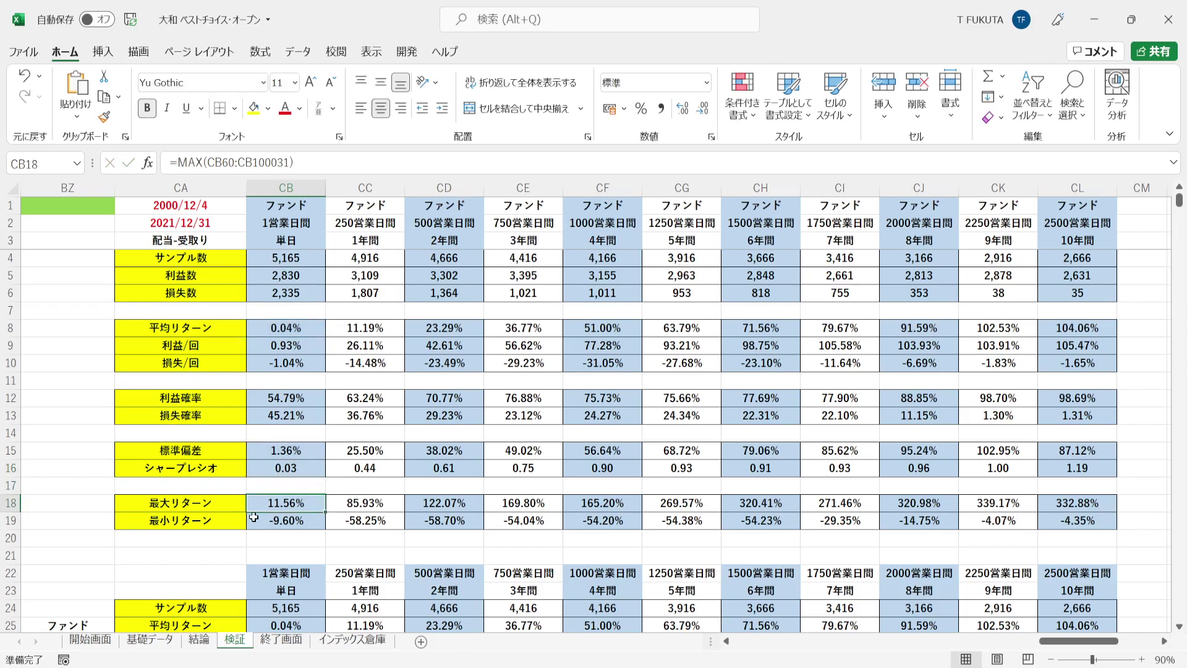
pyautogui.moveTo(254, 516); pyautogui.dragTo(254, 519)
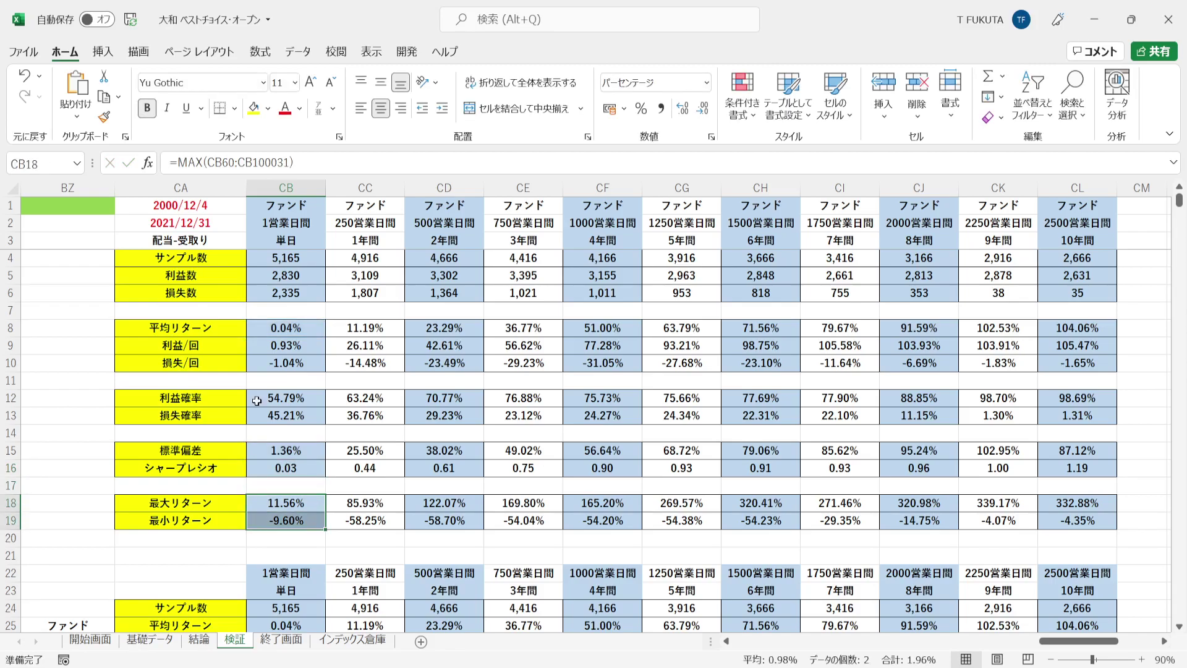
# - Examine the 1営業日間 最大リターン and 最小リターン for the single-day holding period and review that column as a whole
pyautogui.click(251, 224)
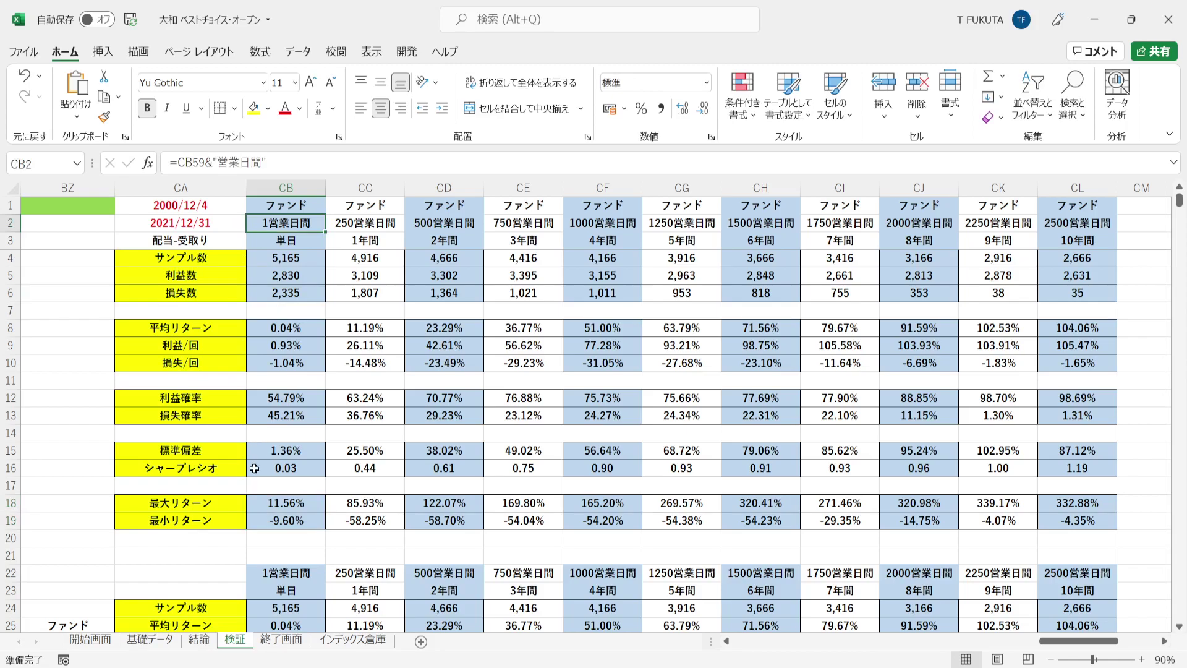
pyautogui.click(254, 502)
pyautogui.press('Down')
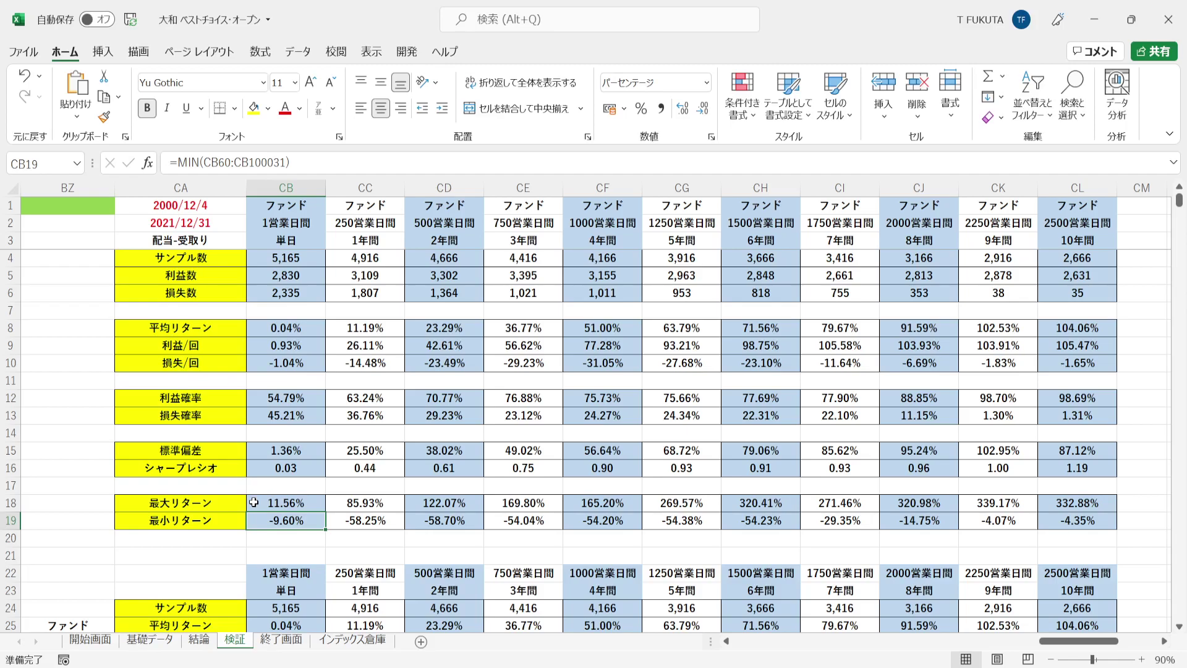
pyautogui.click(254, 502)
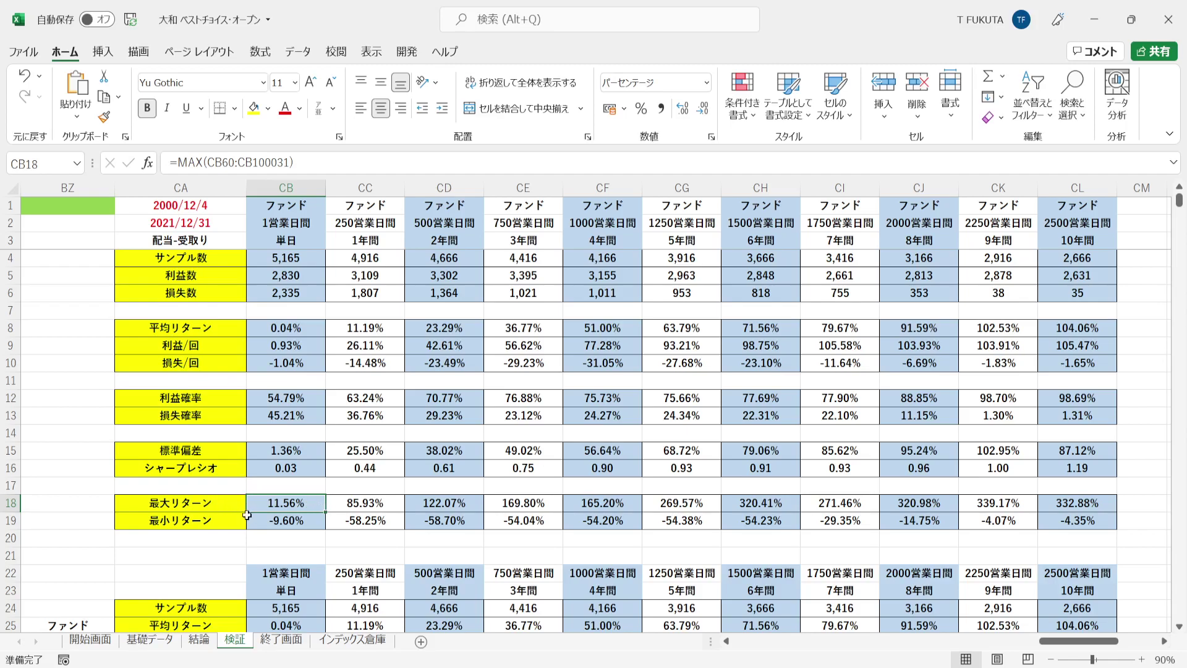
pyautogui.click(251, 521)
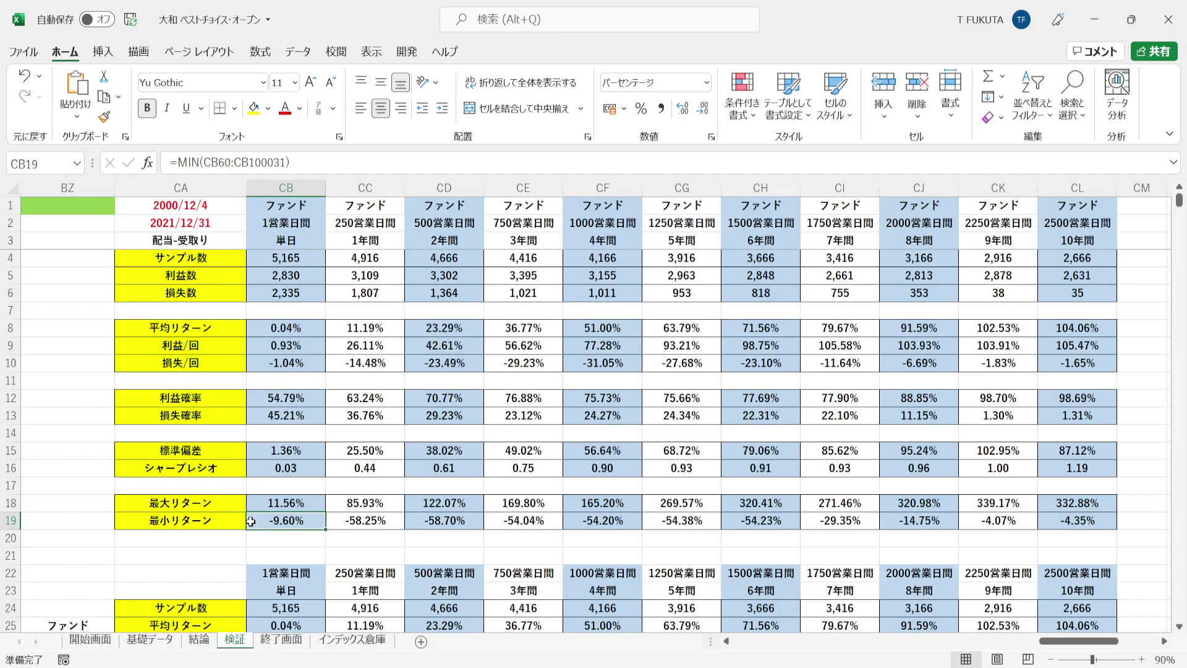
pyautogui.moveTo(253, 209); pyautogui.dragTo(275, 519)
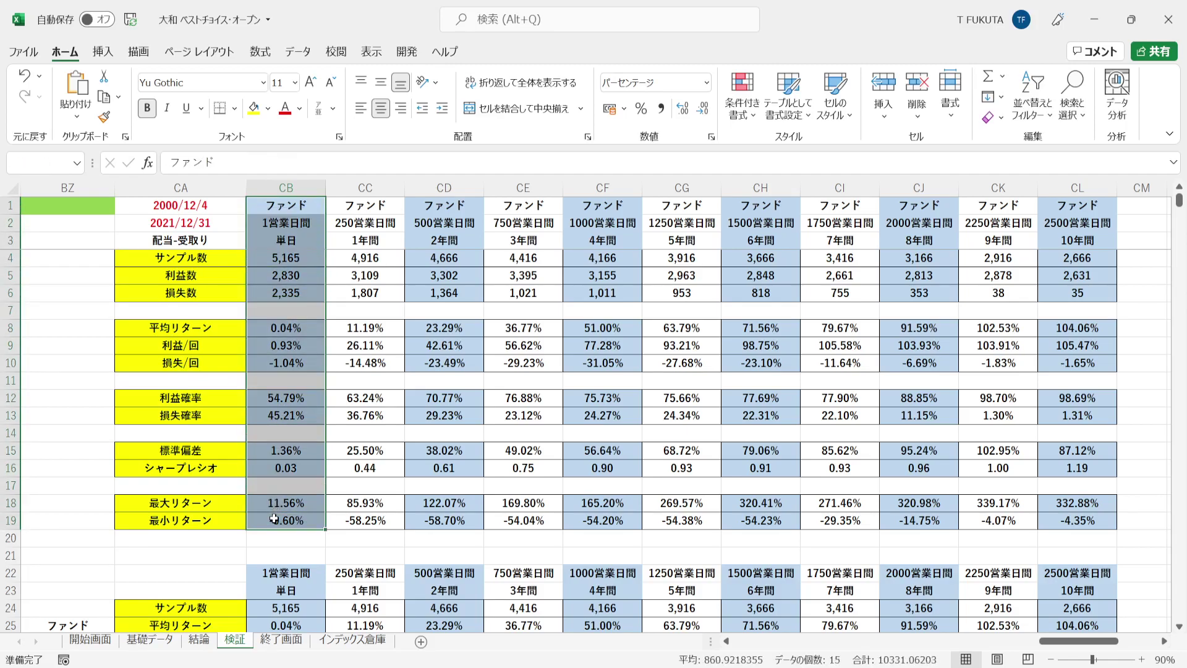
# - Examine the fund's 250営業日間 column, relating its サンプル数 to the holding period and the start and end dates of the data
pyautogui.moveTo(338, 206); pyautogui.dragTo(358, 524)
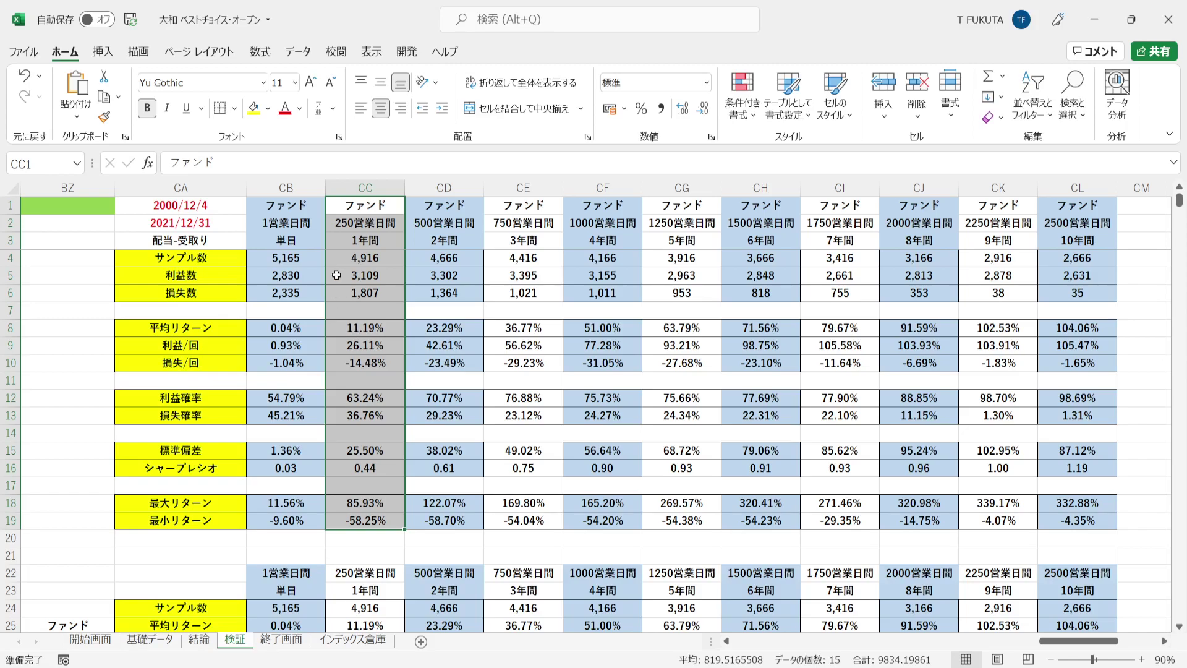
pyautogui.click(338, 263)
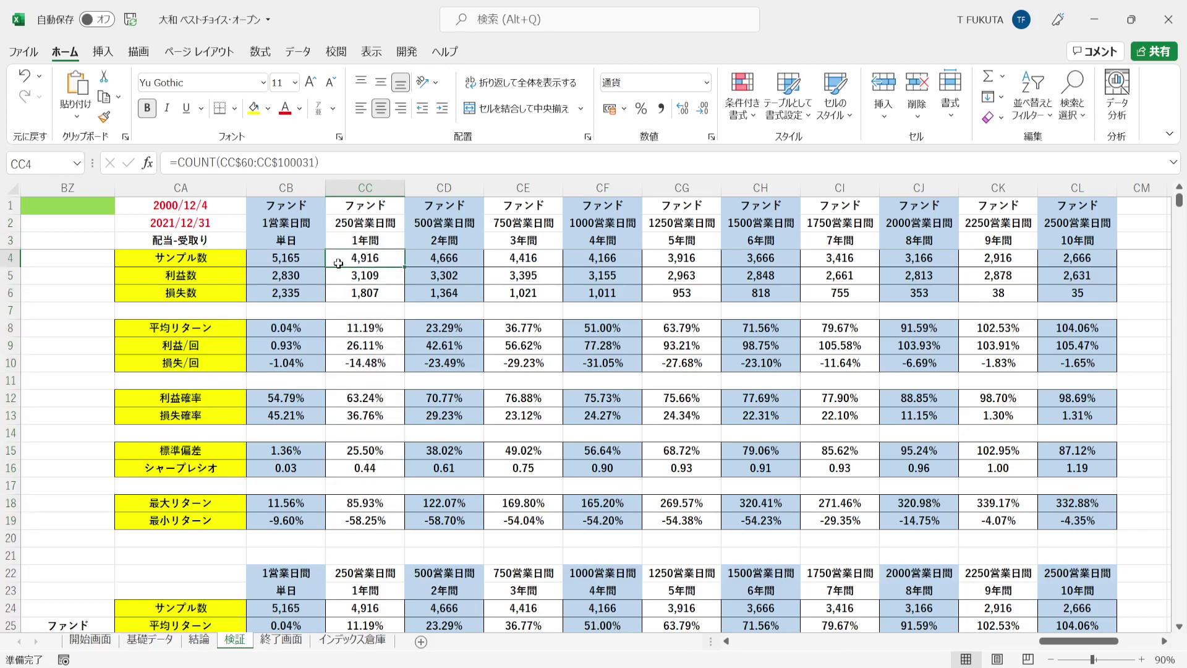
pyautogui.moveTo(229, 205); pyautogui.dragTo(225, 220)
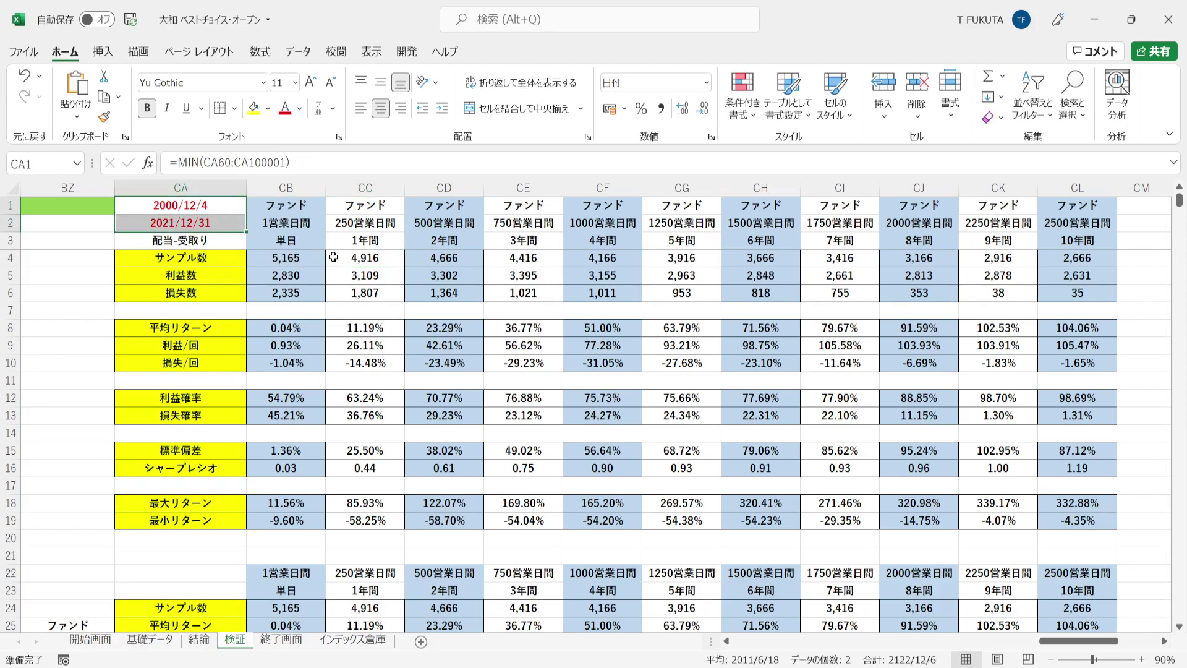
pyautogui.click(332, 221)
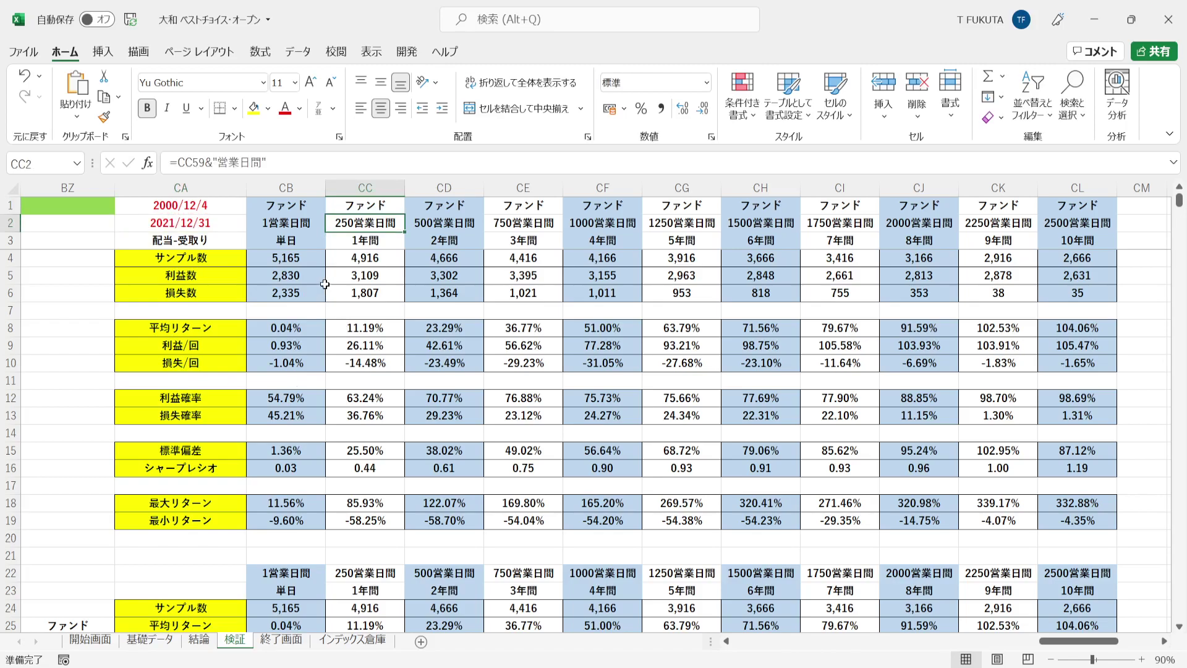
pyautogui.click(332, 260)
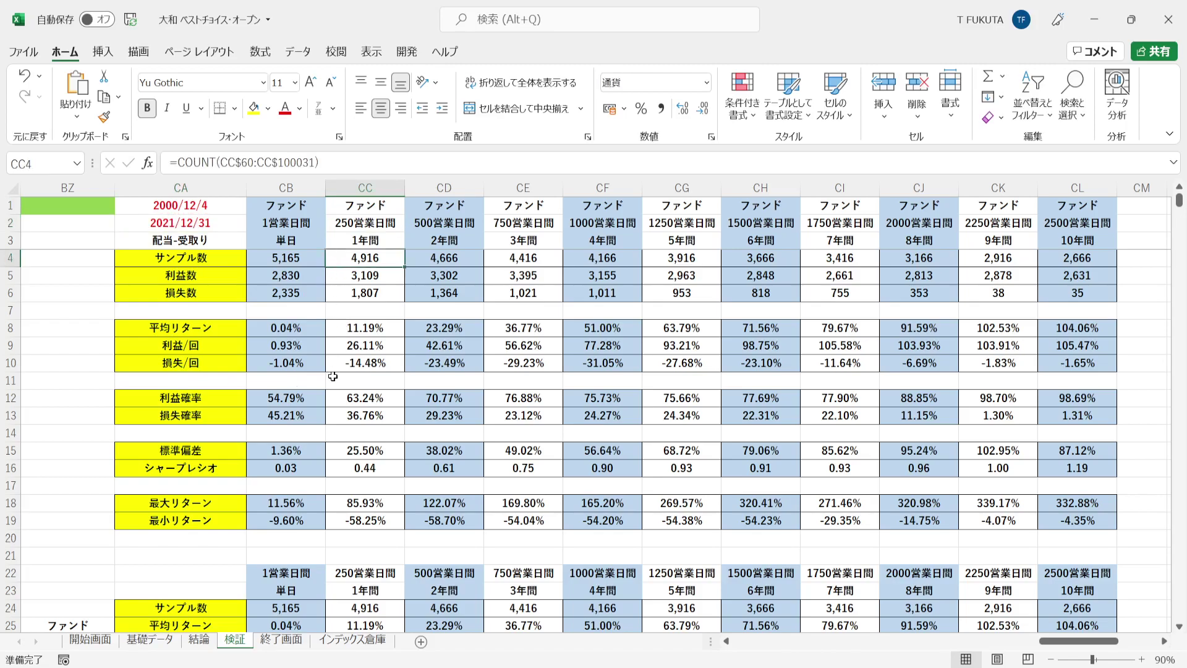
# - Examine the 250営業日間 利益確率 and 損失確率 together with their counts and the average profit and loss per trade
pyautogui.click(333, 398)
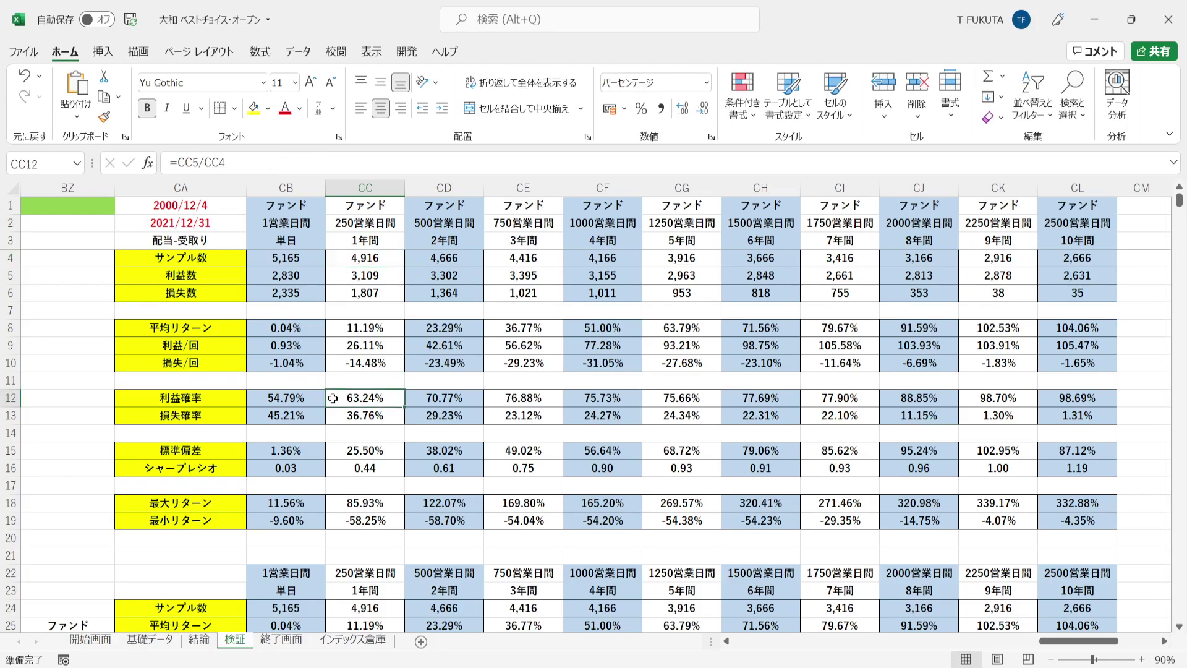
pyautogui.click(337, 276)
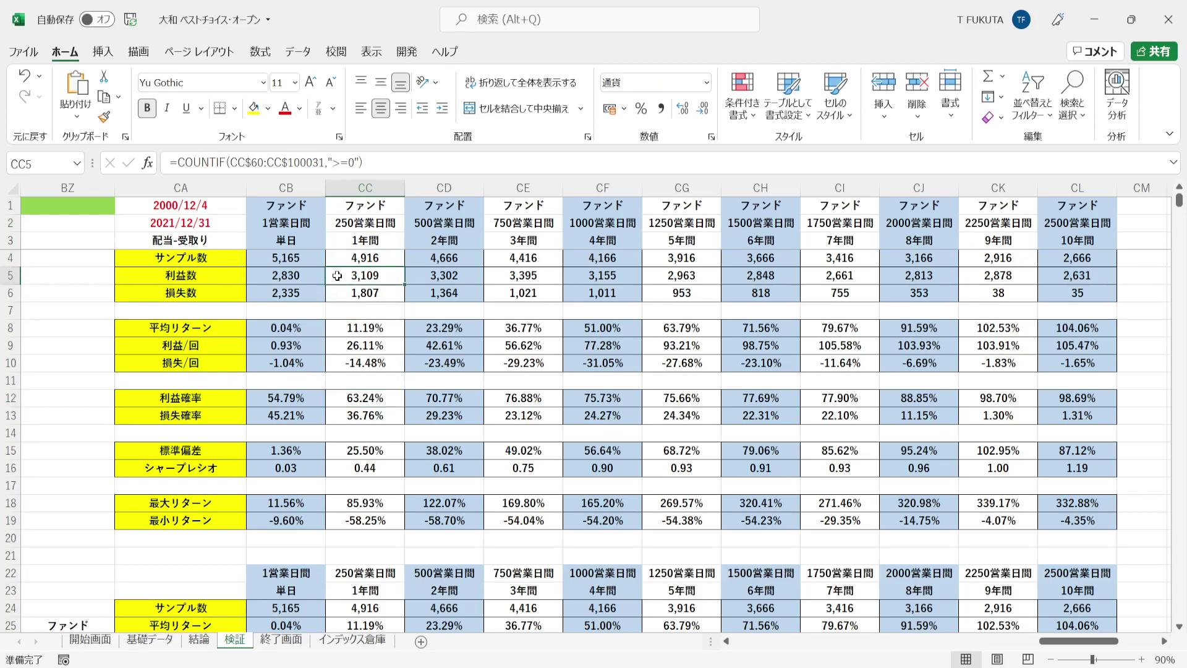
pyautogui.click(332, 348)
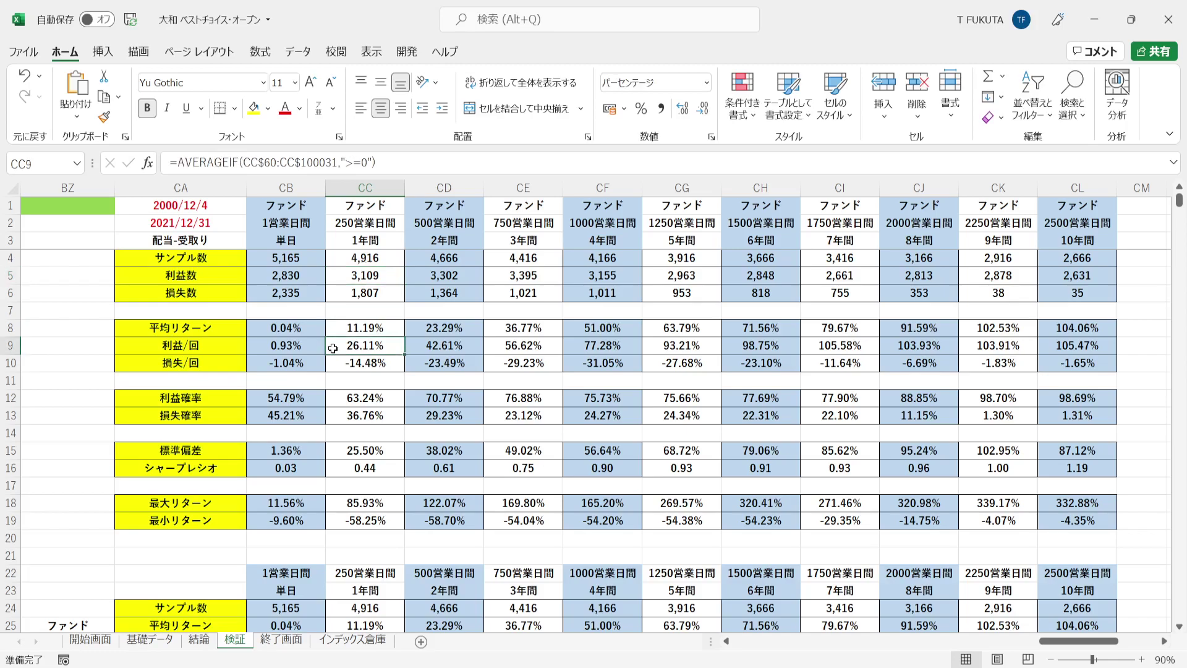
pyautogui.click(338, 419)
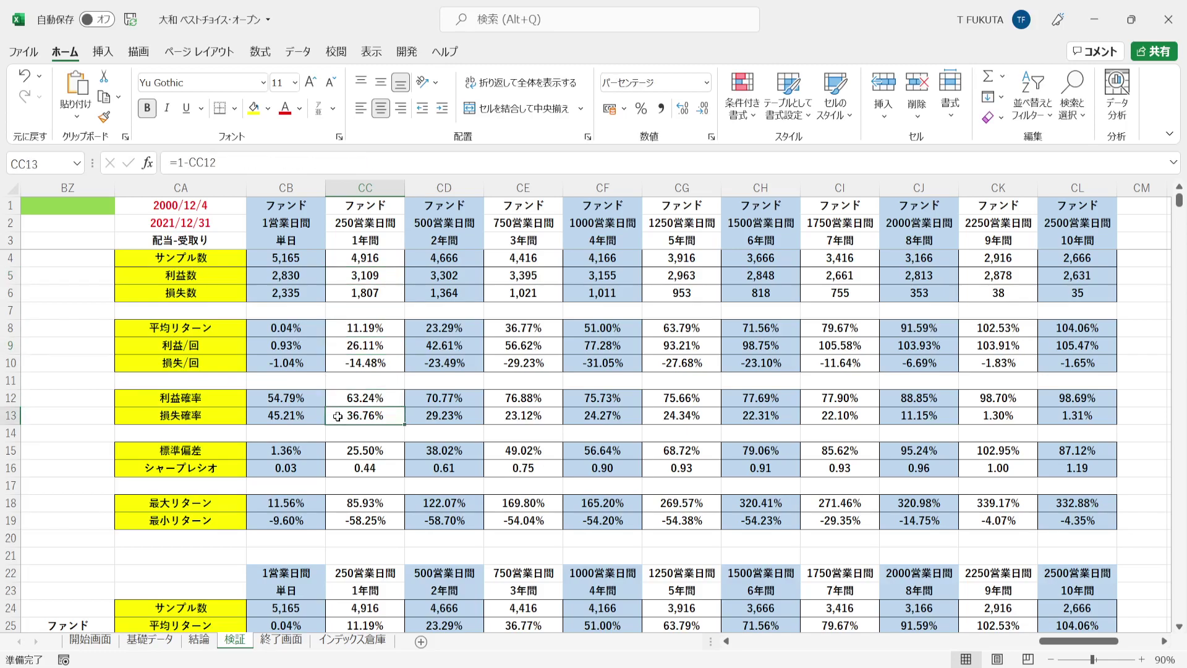
pyautogui.click(335, 297)
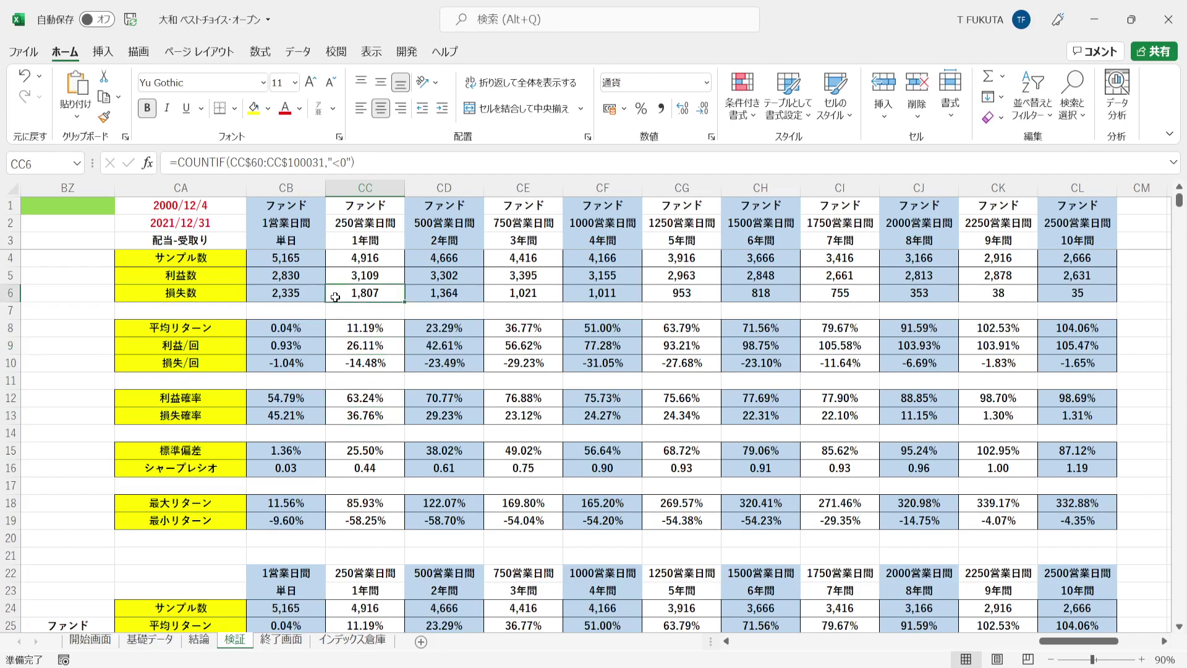
pyautogui.click(334, 364)
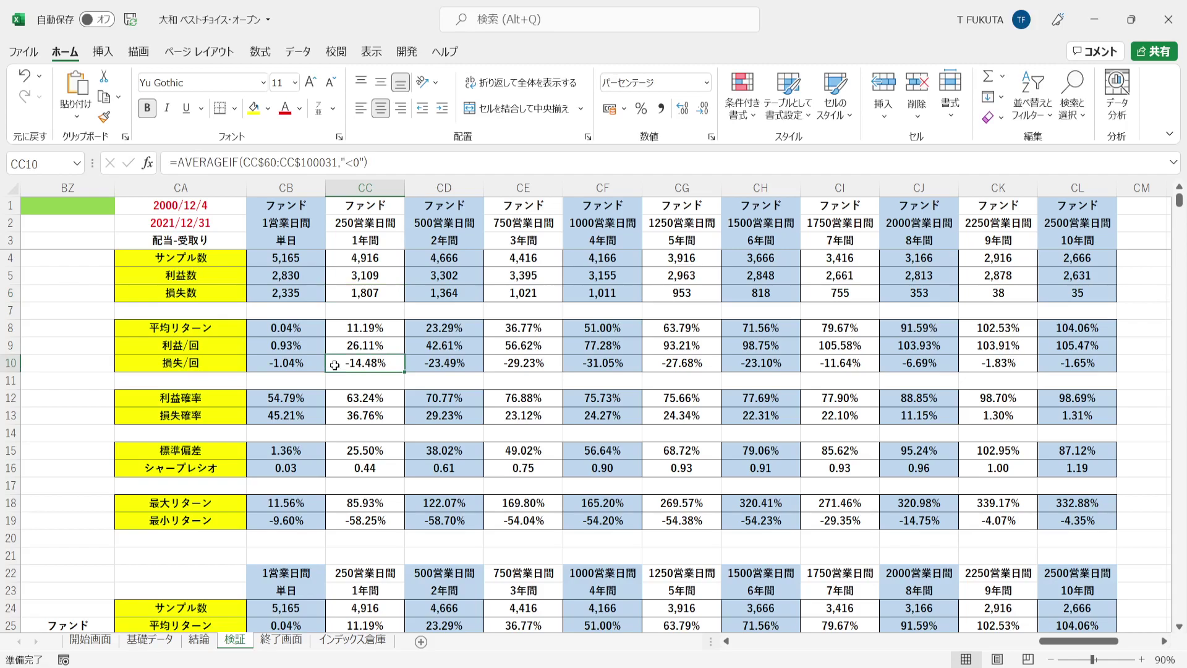
# - Examine the 250営業日間 平均リターン, its 標準偏差 and the シャープレシオ derived from them in CC16
pyautogui.click(332, 329)
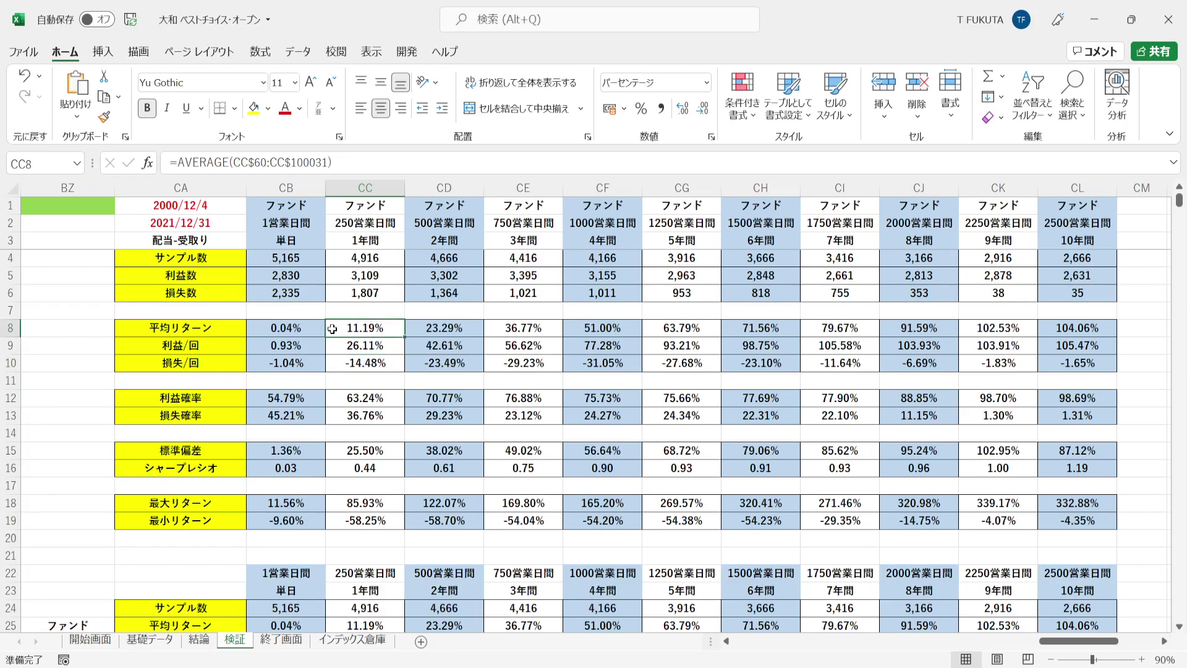
pyautogui.click(335, 453)
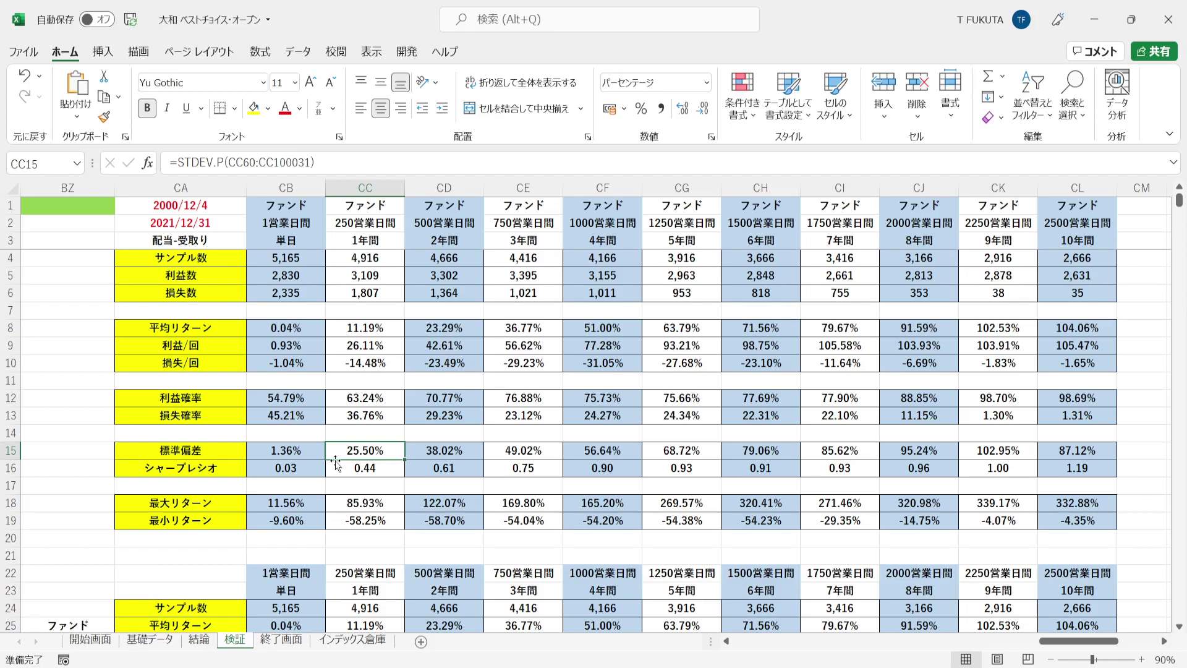
pyautogui.click(335, 468)
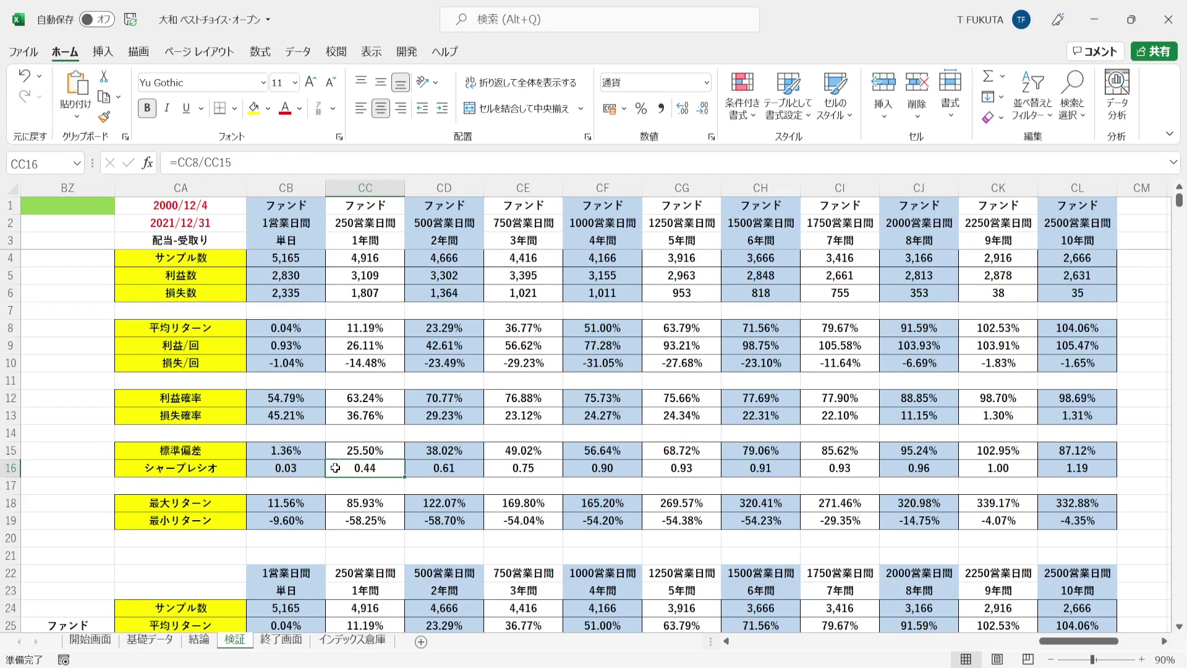
# - Compare the 最大リターン and 最小リターン for the 250営業日間 holding period
pyautogui.moveTo(341, 504); pyautogui.dragTo(334, 523)
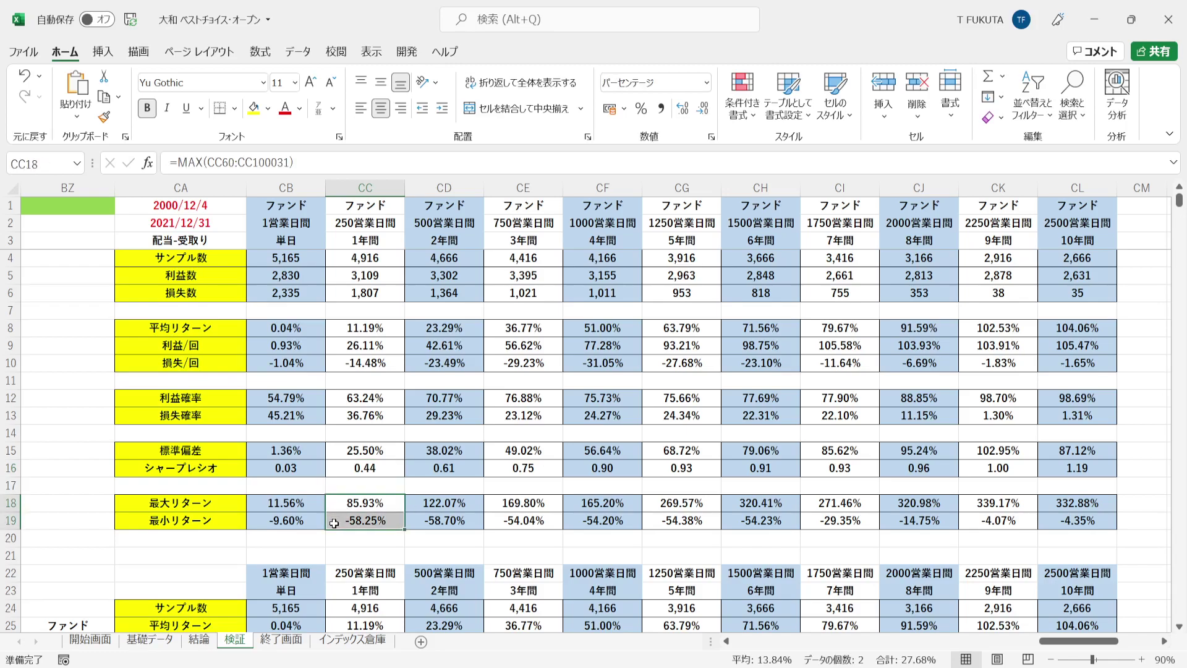
pyautogui.click(334, 503)
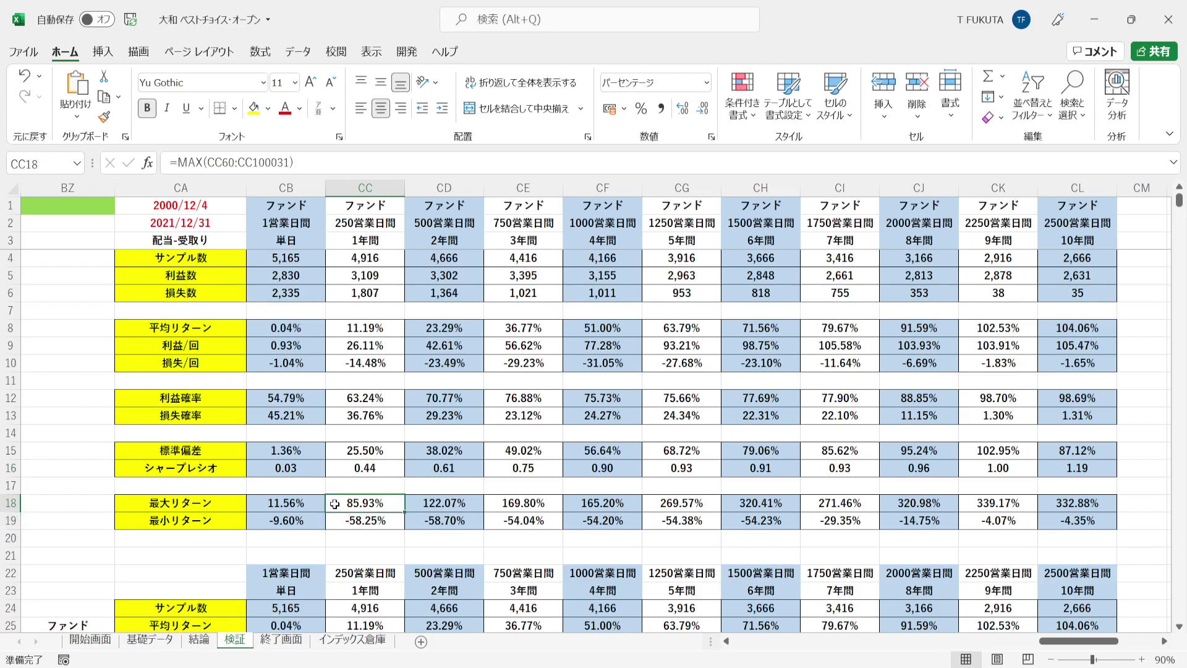
pyautogui.press('Down')
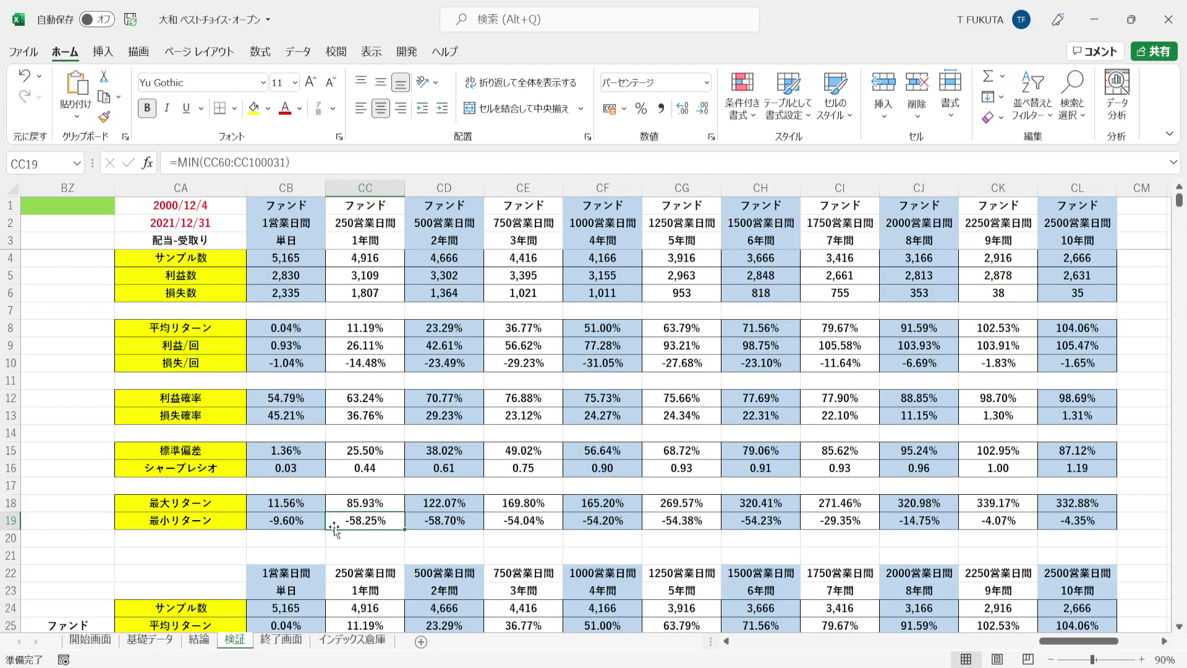
pyautogui.click(333, 503)
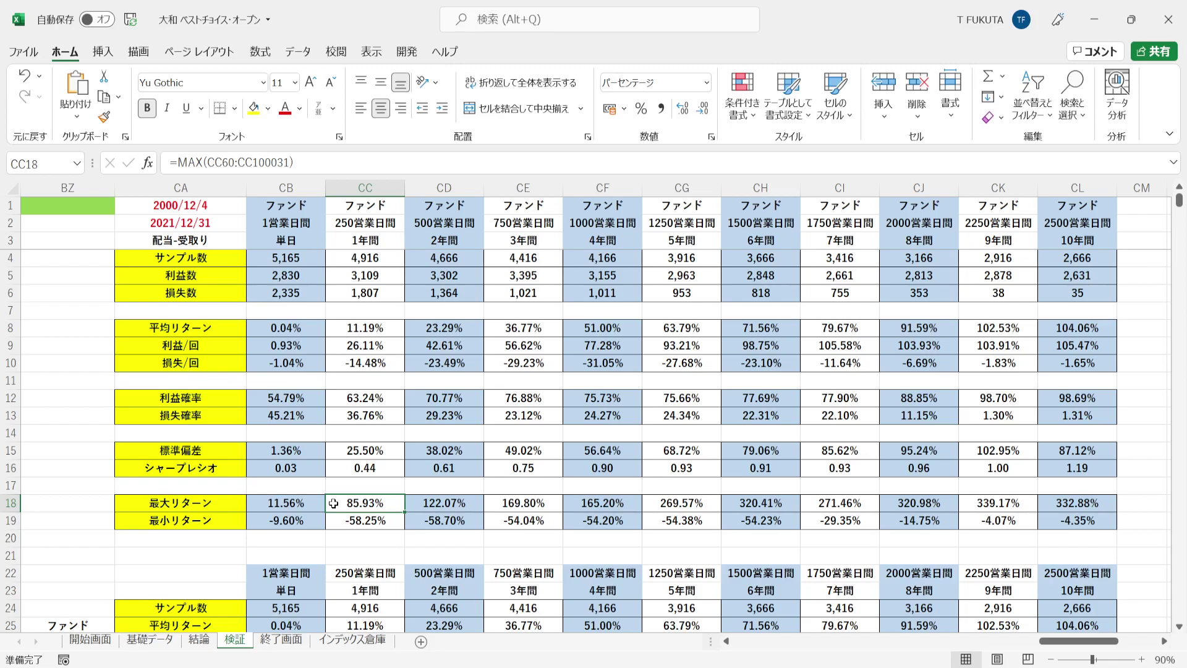
pyautogui.press('Down')
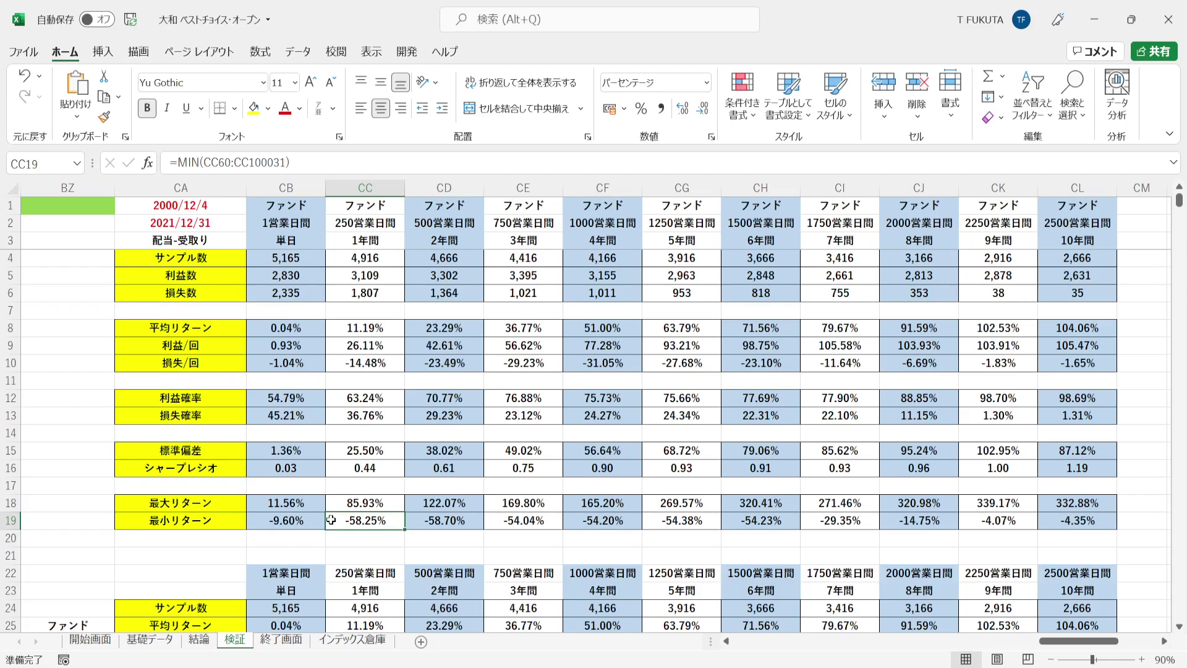
# - Examine the 500 to 2500営業日間 columns and relate the 平均リターン of all holding periods to the dates of the data period
pyautogui.moveTo(413, 208); pyautogui.dragTo(1060, 520)
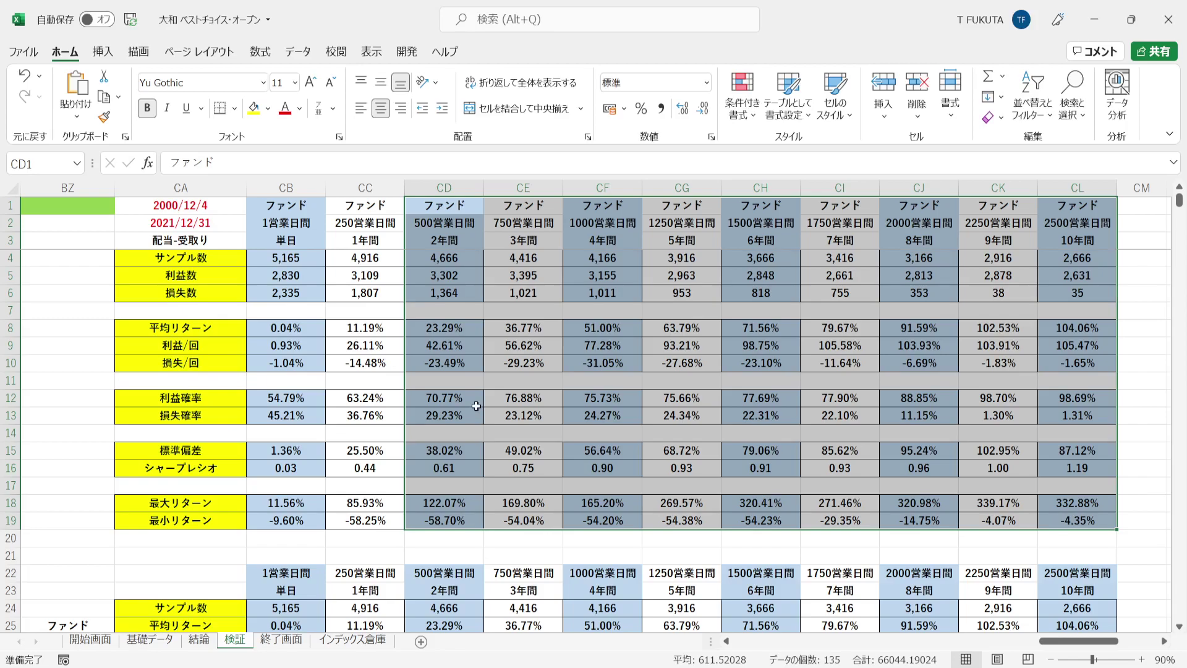
pyautogui.click(143, 209)
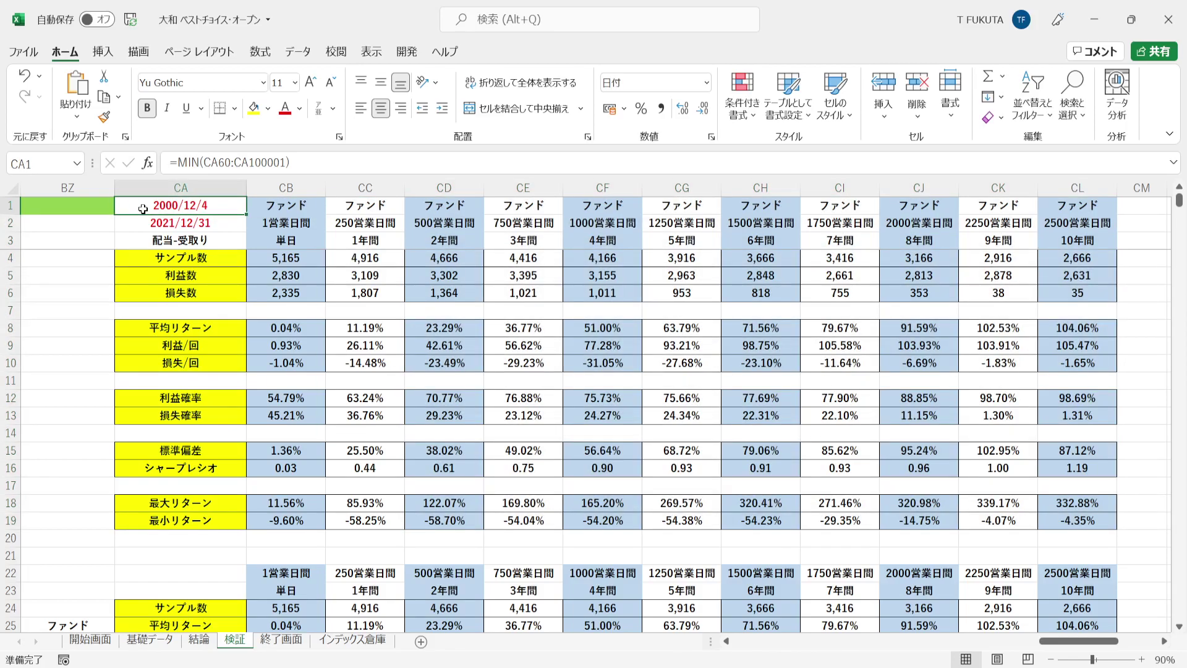
pyautogui.moveTo(143, 209); pyautogui.dragTo(143, 223)
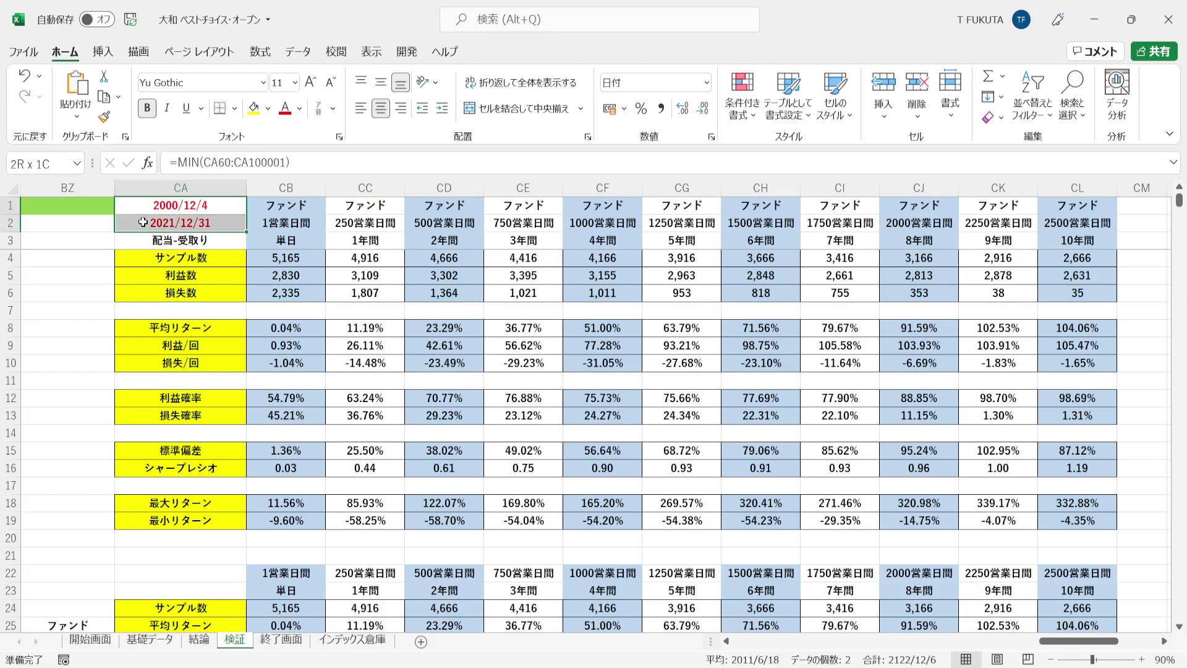
pyautogui.moveTo(263, 328); pyautogui.dragTo(1057, 329)
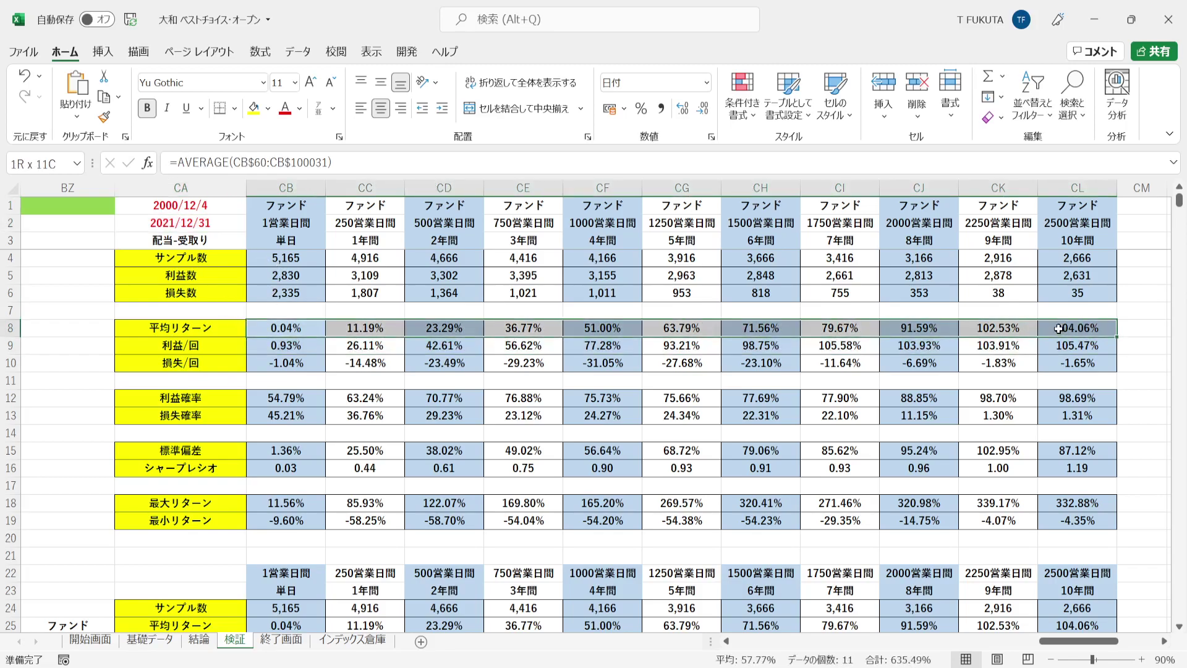
pyautogui.moveTo(136, 211); pyautogui.dragTo(136, 223)
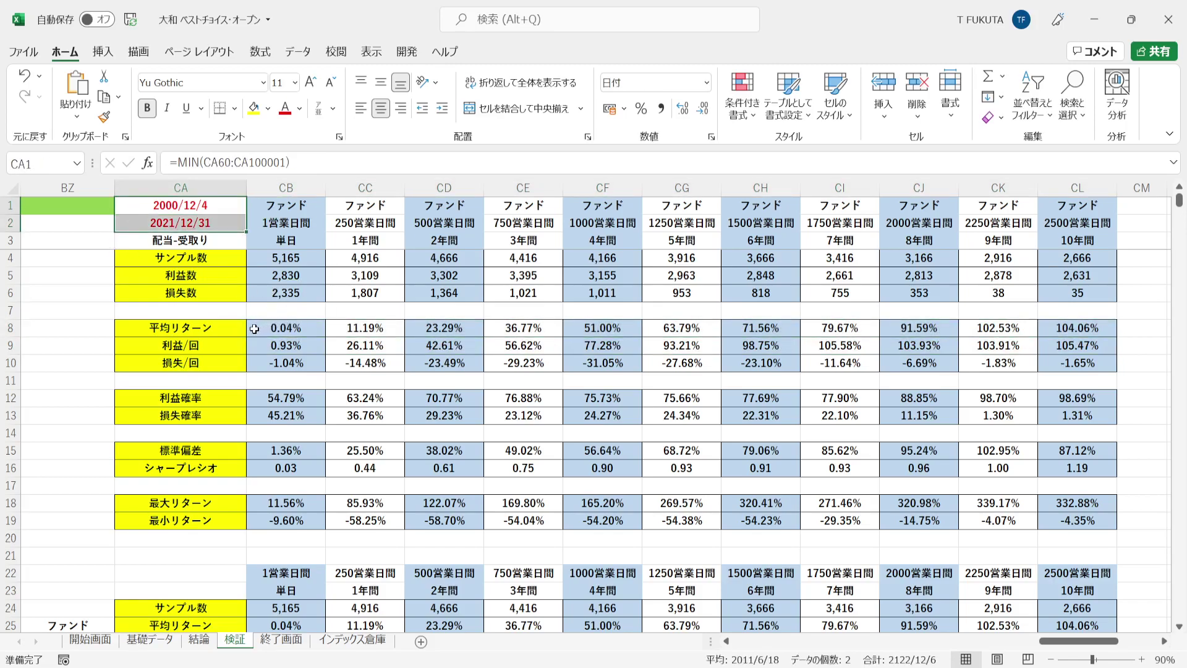
pyautogui.moveTo(254, 329); pyautogui.dragTo(1075, 332)
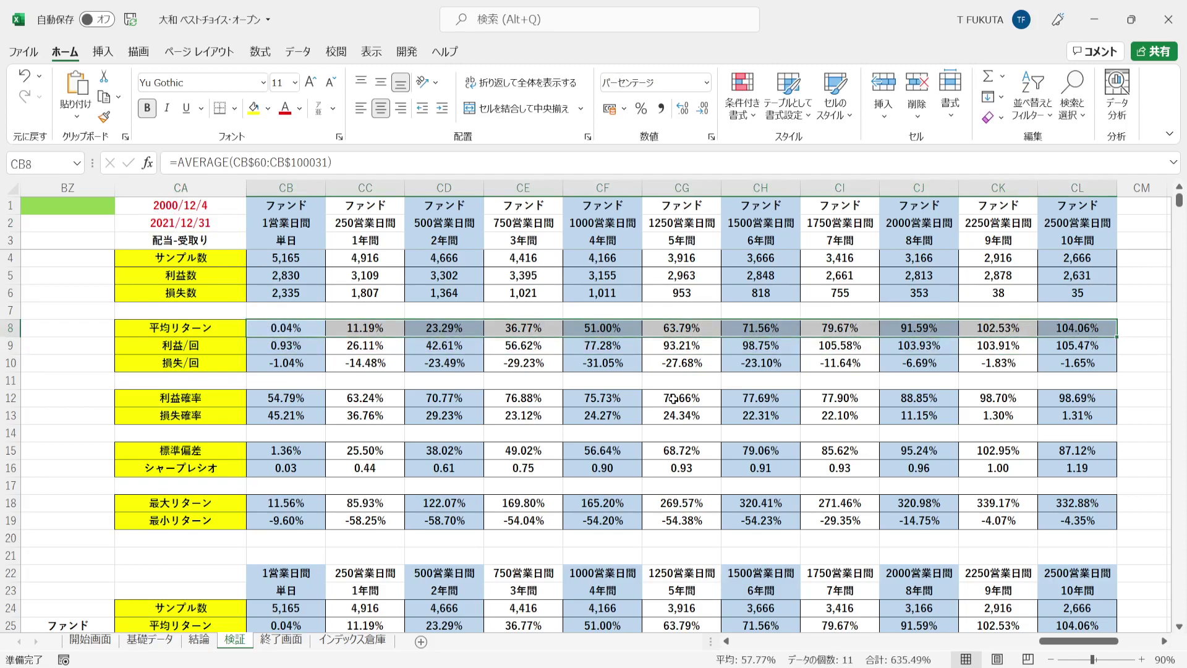
# - Review the 250営業日間 平均リターン and シャープレシオ, and compare the 平均リターン across all holding periods again
pyautogui.click(364, 188)
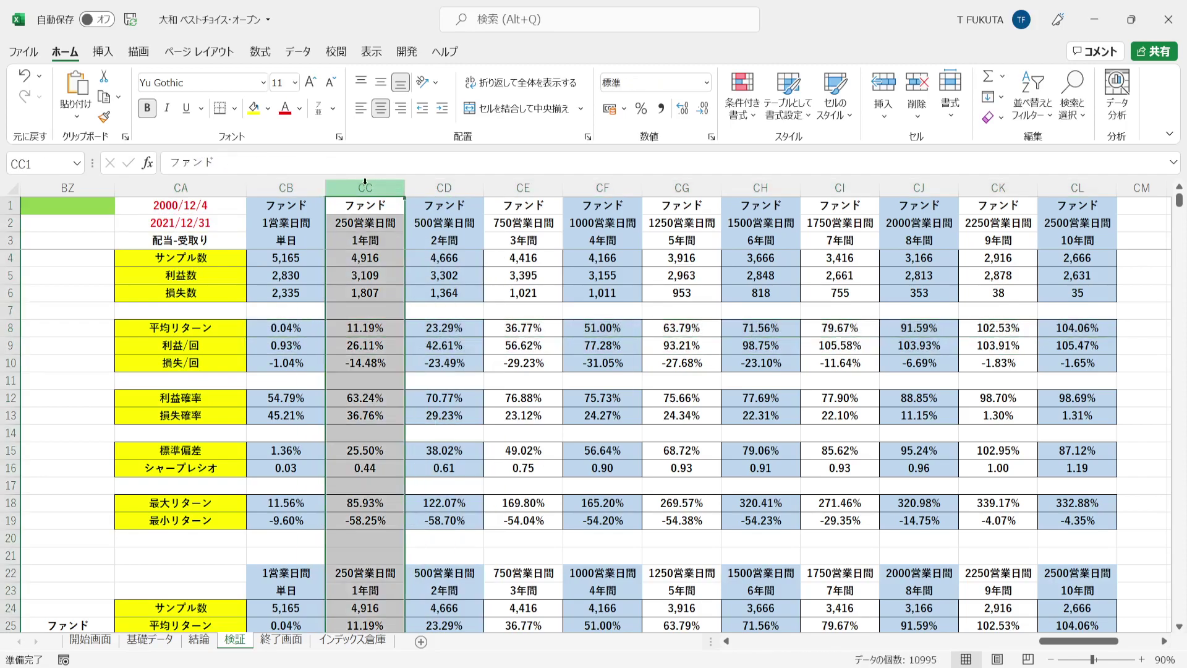
pyautogui.click(333, 327)
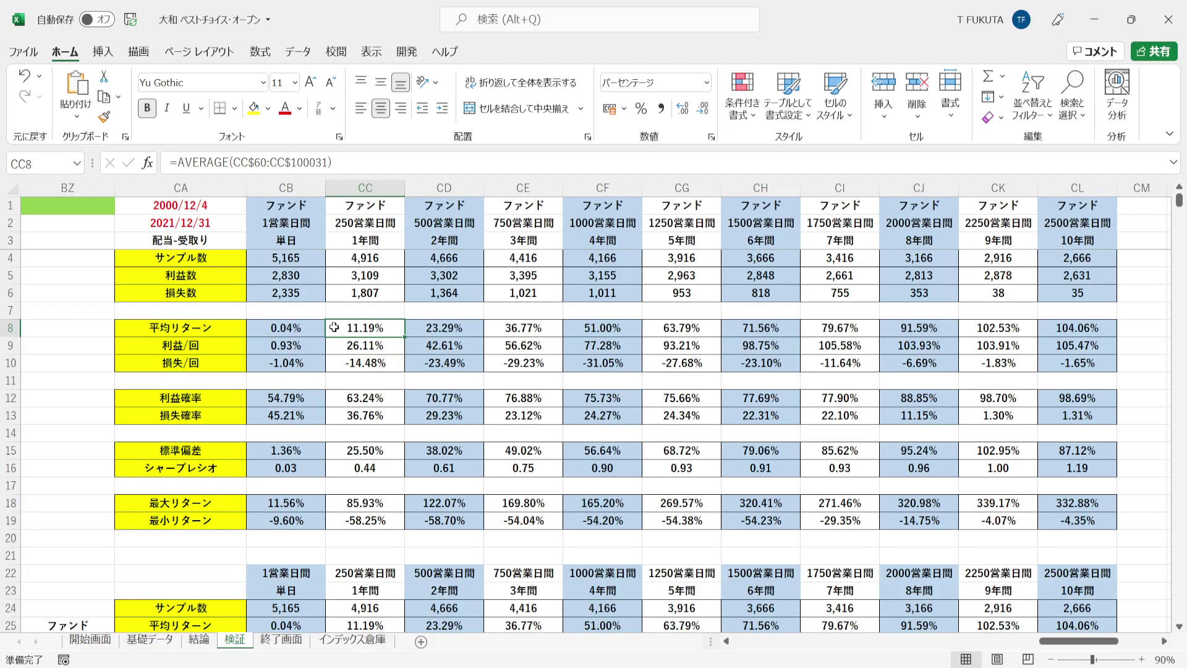
pyautogui.click(340, 464)
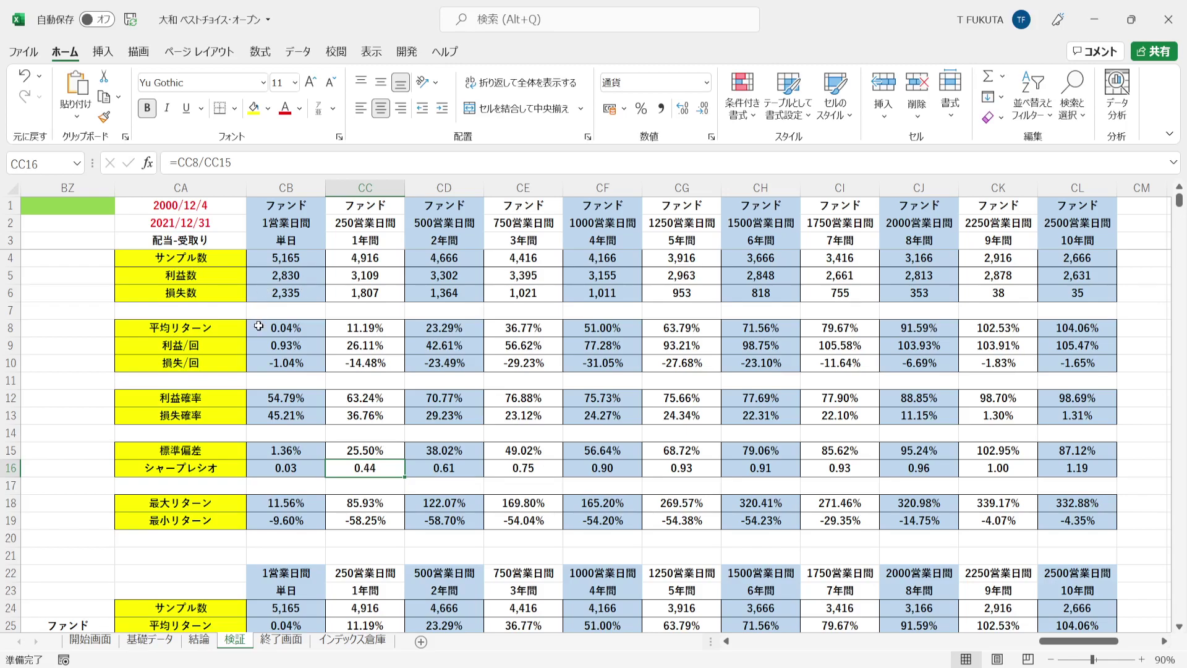
pyautogui.moveTo(258, 326); pyautogui.dragTo(1065, 330)
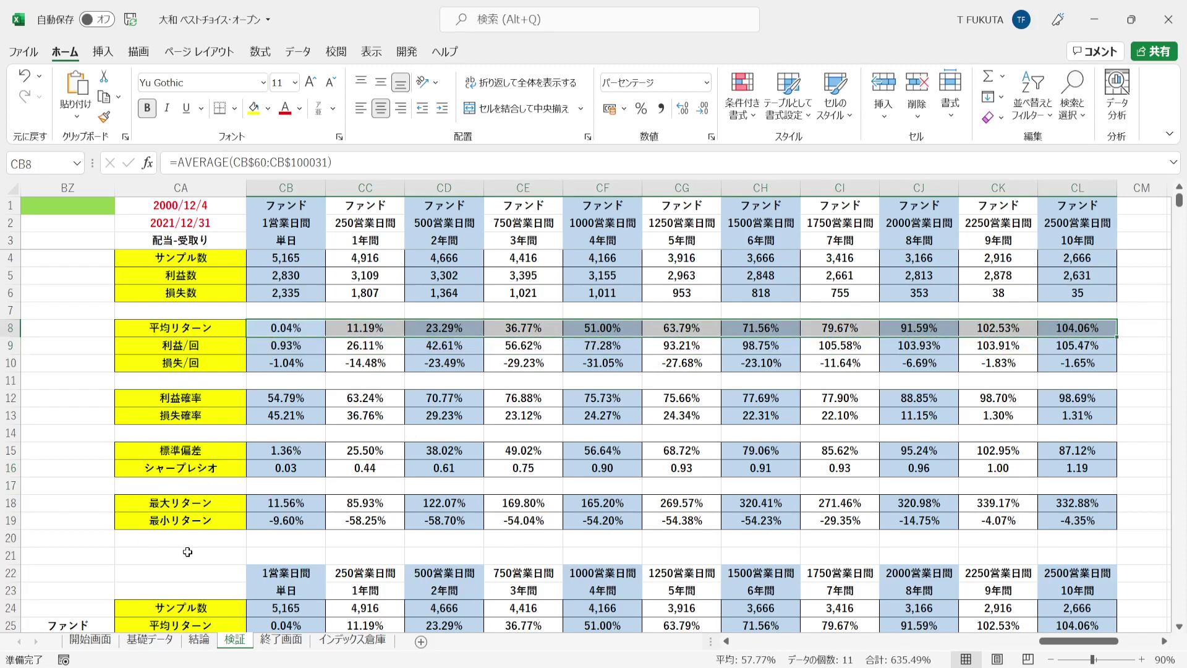
# - Examine the comparison blocks for 平均リターン, 標準偏差 and シャープレシオ below the main statistics, down to row 36
pyautogui.click(86, 541)
pyautogui.press('Down')
pyautogui.press('Down')
pyautogui.press('Down')
pyautogui.press('Down')
pyautogui.press('Down')
pyautogui.press('Down')
pyautogui.press('Down')
pyautogui.press('Down')
pyautogui.press('Down')
pyautogui.press('Down')
pyautogui.press('Down')
pyautogui.press('Down')
pyautogui.press('Down')
pyautogui.press('Down')
pyautogui.press('Down')
pyautogui.press('Down')
pyautogui.press('Down')
pyautogui.press('Down')
pyautogui.press('Down')
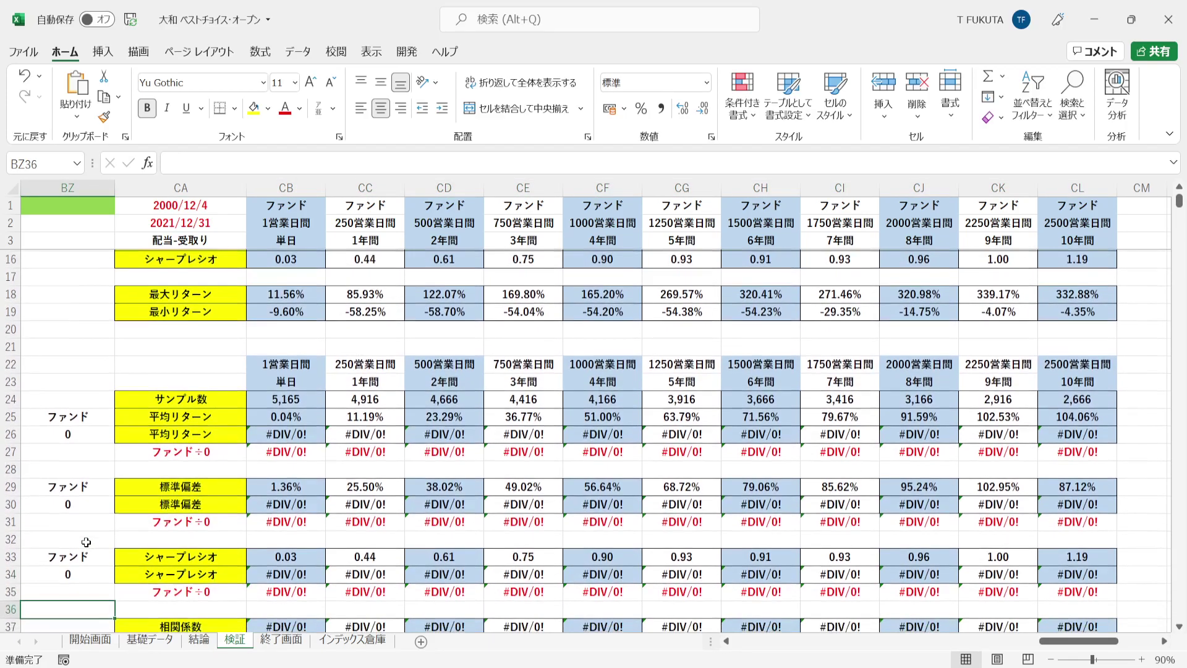
# - Set the comparison index in cell BZ1 to NK225
pyautogui.press('Down')
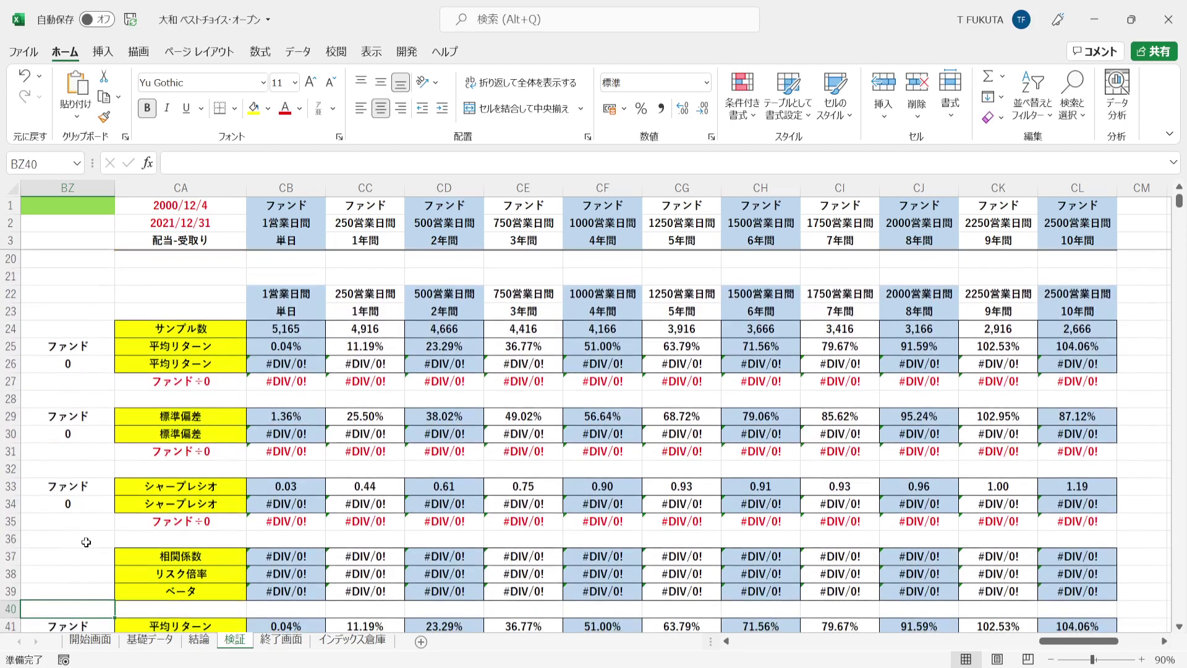
pyautogui.click(71, 208)
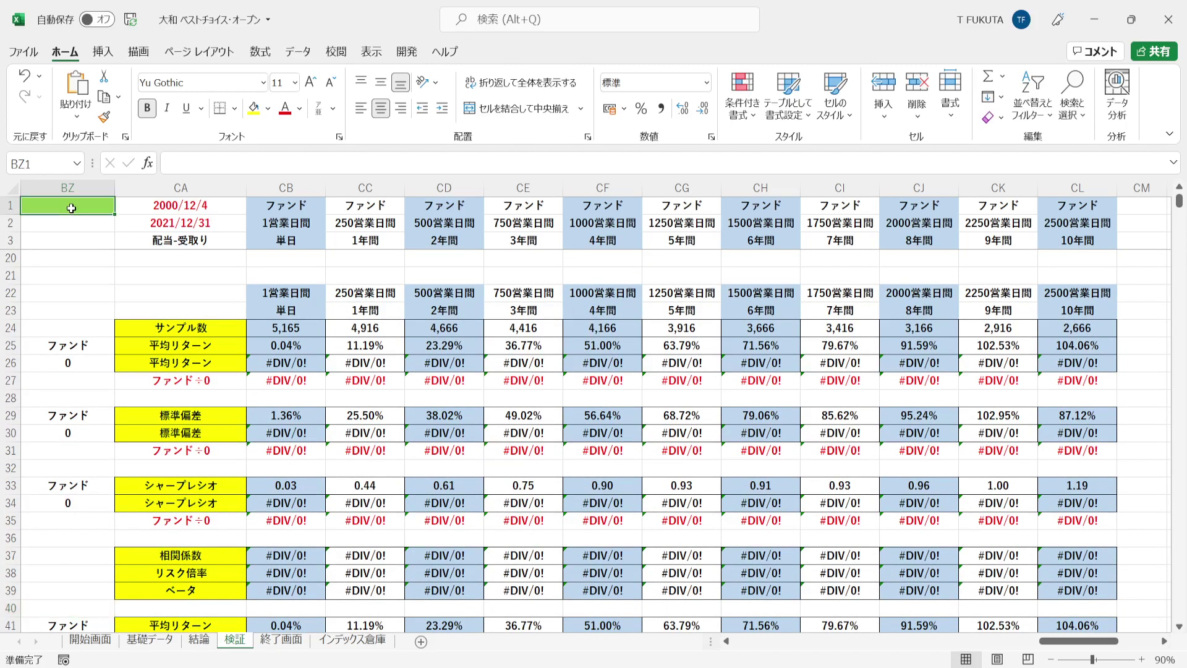
pyautogui.write('NK225')
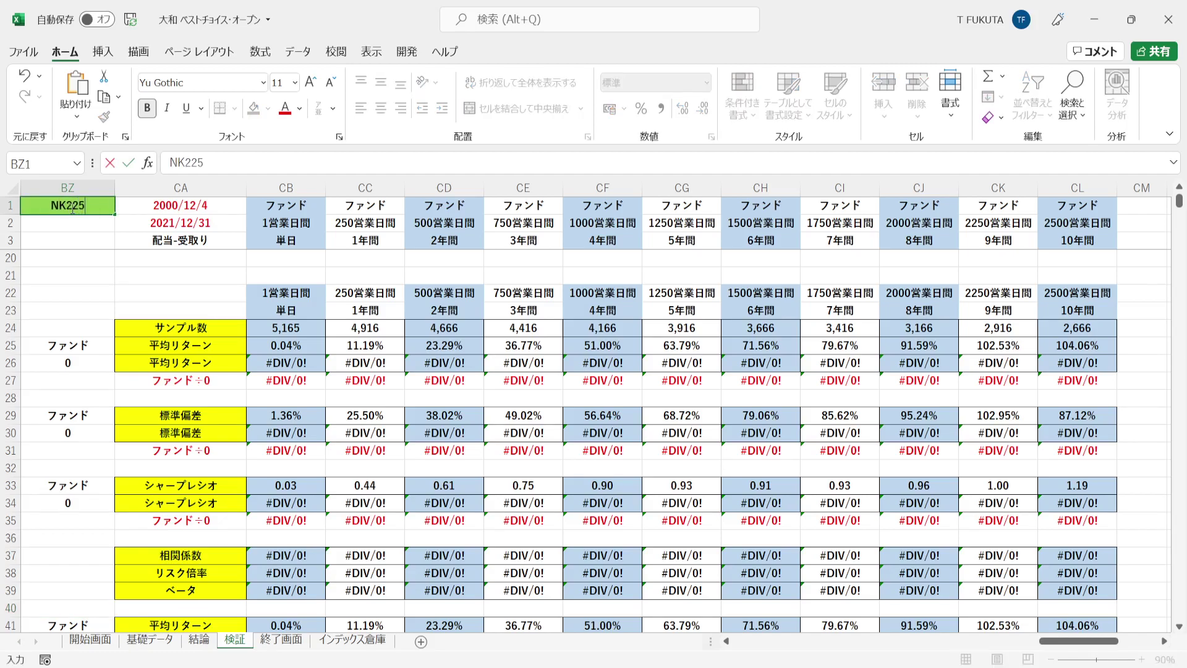
pyautogui.press('Return')
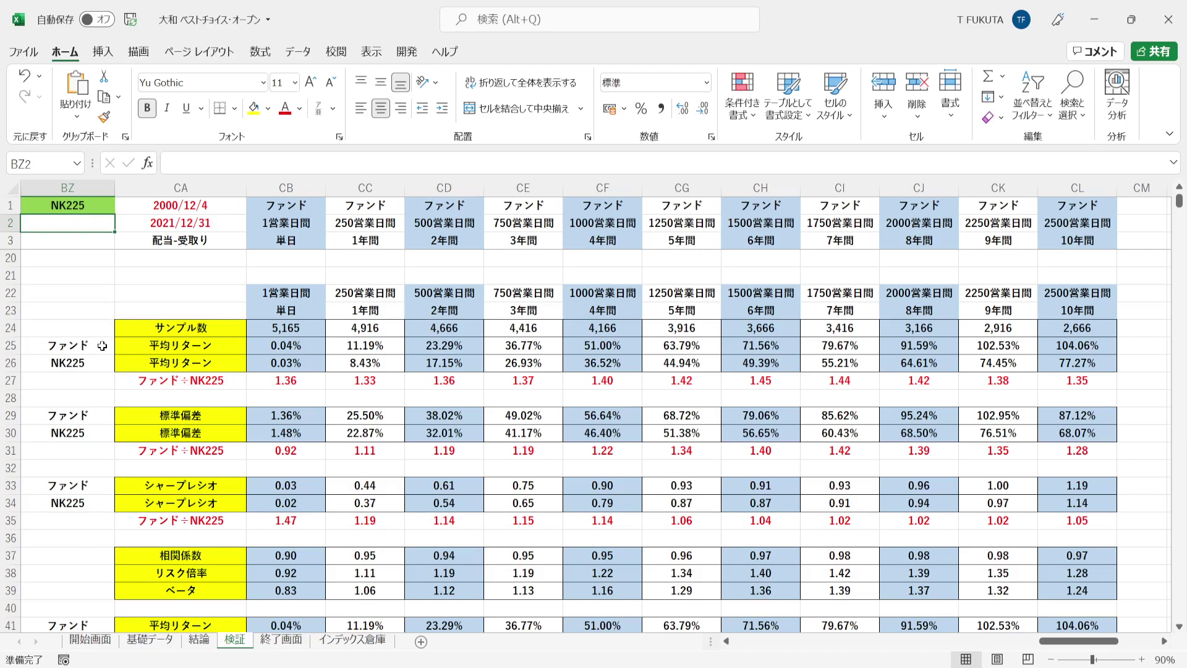
# - Compare the fund's 平均リターン with NK225 across all holding periods, including the 250営業日間 values and the ファンド÷NK225 ratios in row 27
pyautogui.moveTo(93, 347); pyautogui.dragTo(1073, 377)
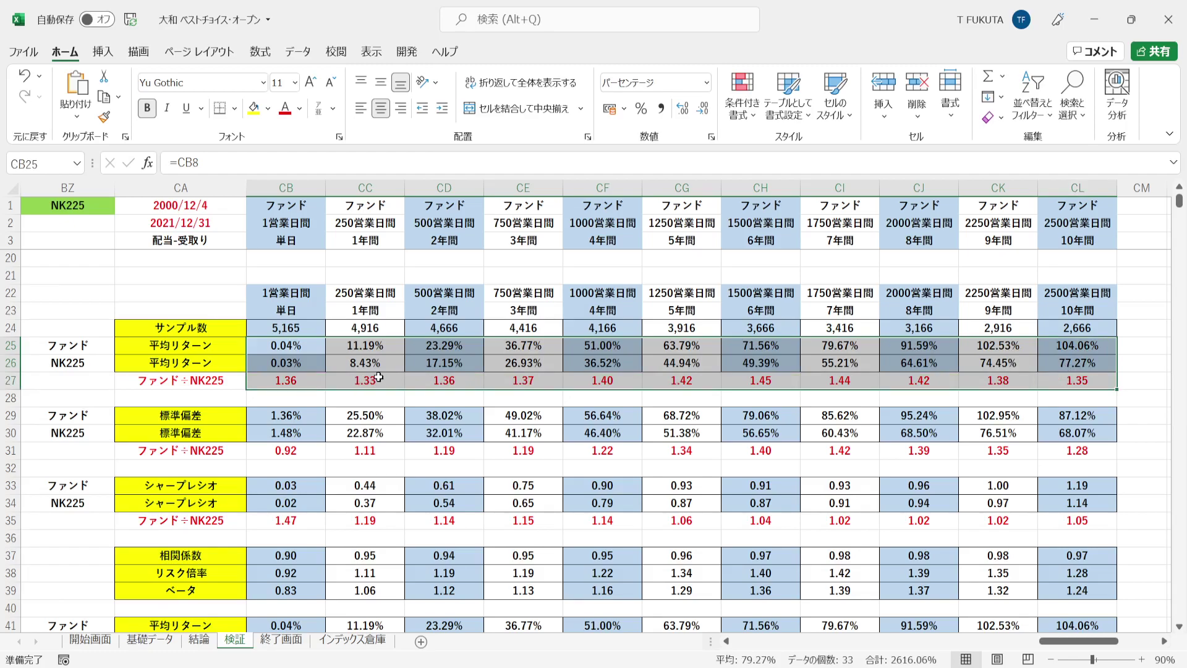
pyautogui.click(357, 189)
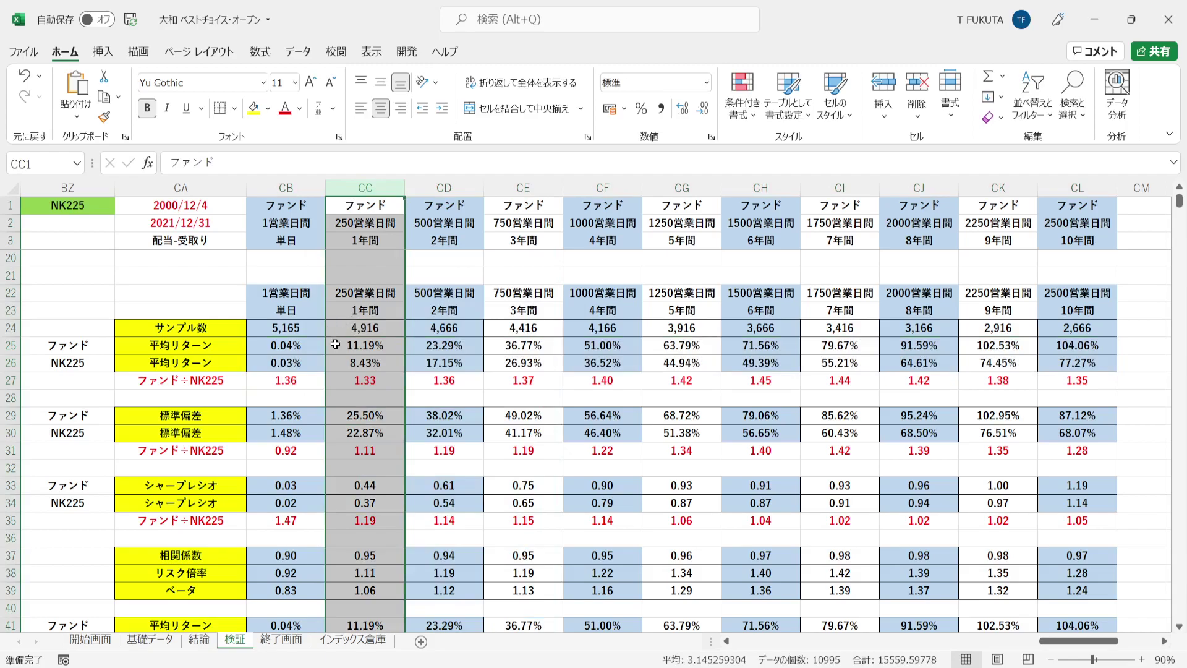
pyautogui.click(335, 344)
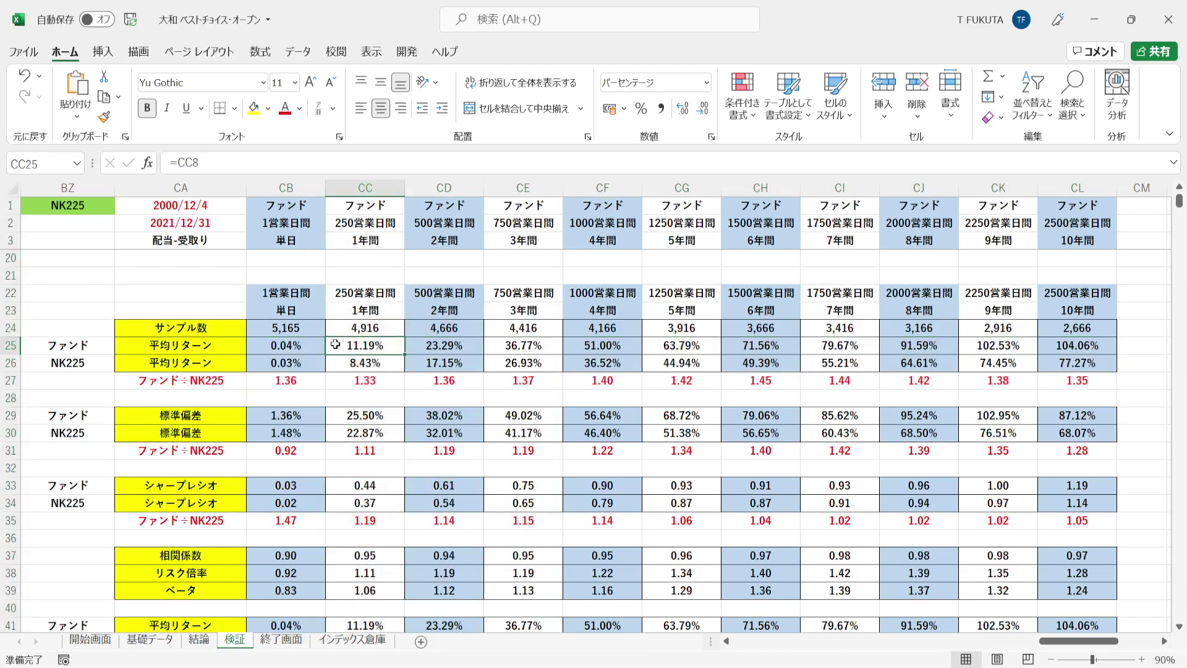
pyautogui.click(334, 362)
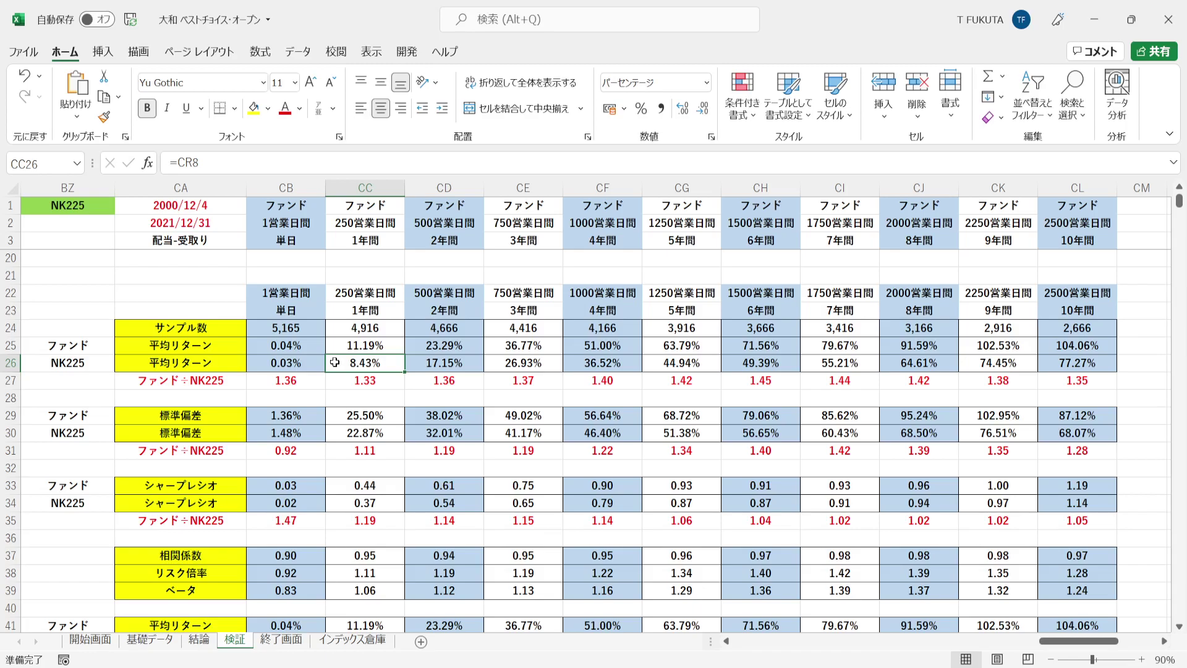
pyautogui.moveTo(249, 346); pyautogui.dragTo(1065, 341)
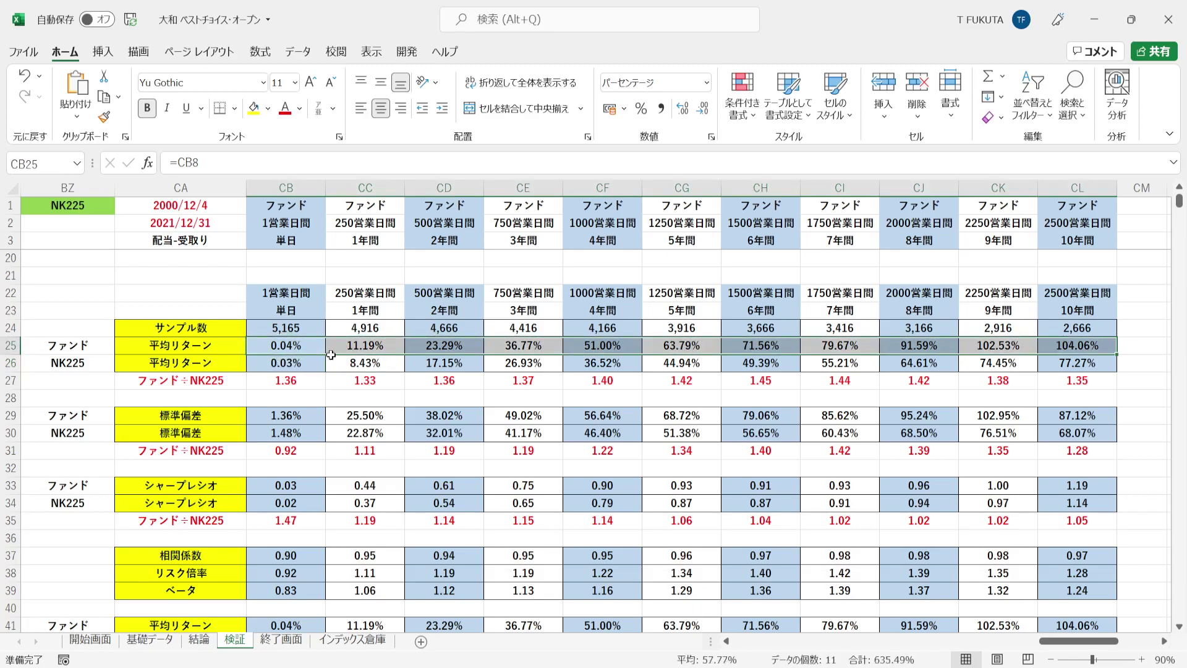
pyautogui.moveTo(266, 359); pyautogui.dragTo(1051, 361)
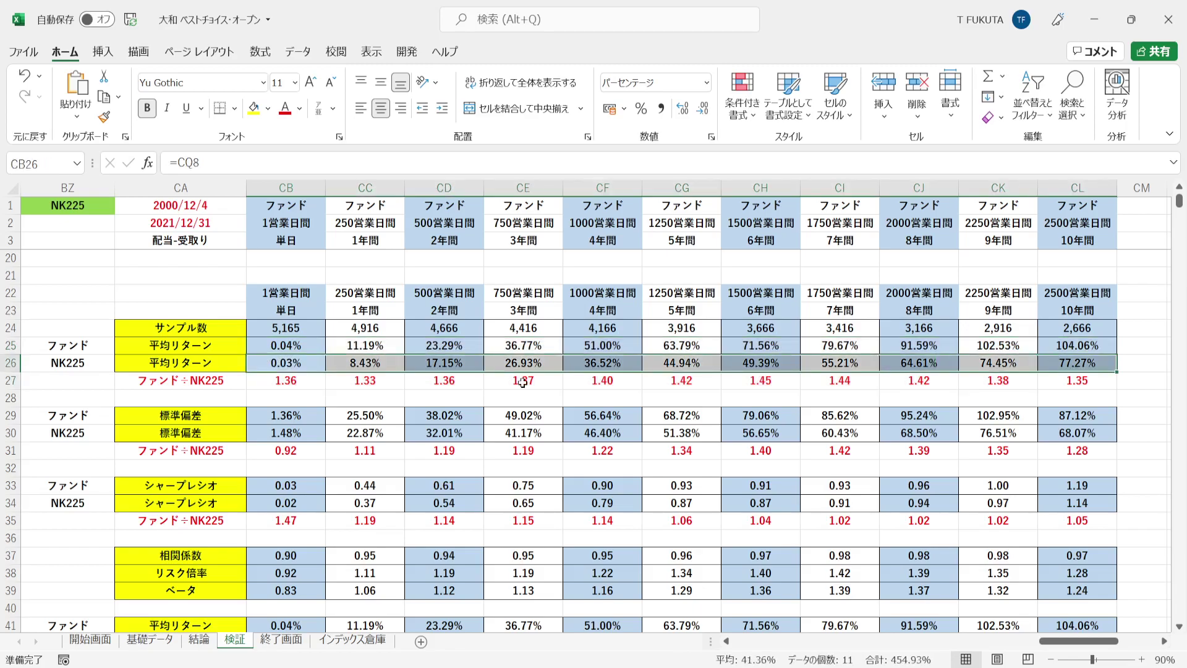
pyautogui.click(258, 381)
pyautogui.moveTo(259, 380); pyautogui.dragTo(1063, 382)
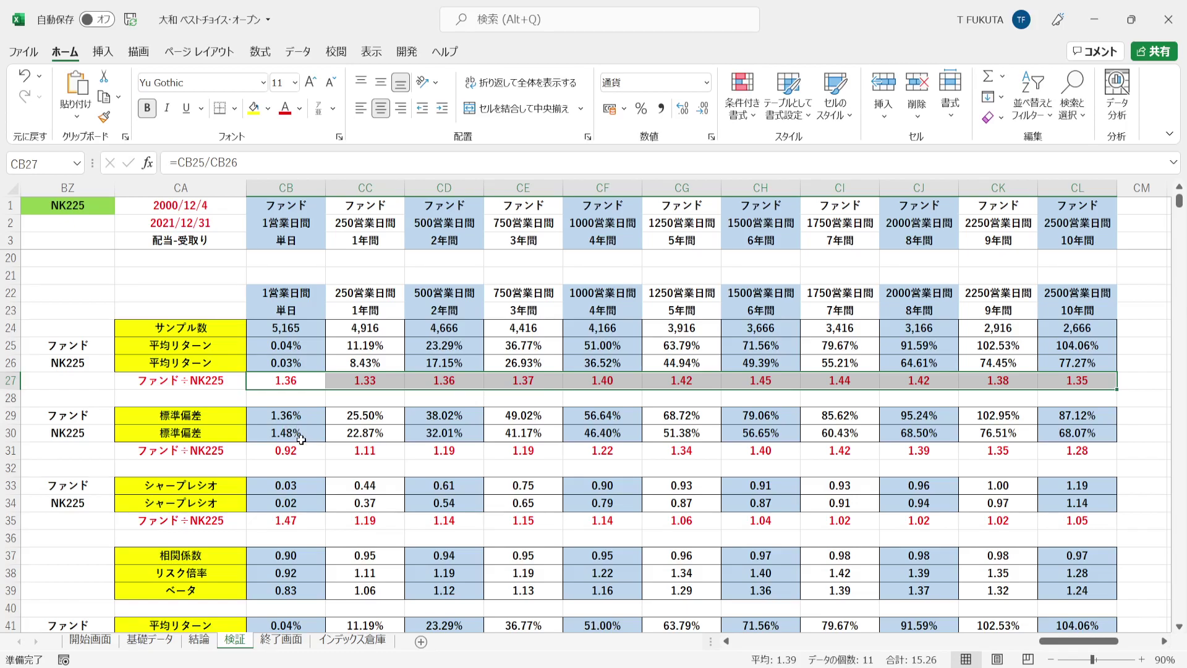
# - Compare the 標準偏差 of the fund and NK225, checking the 1営業日間 ratio separately from the 250 to 2500営業日間 ratios
pyautogui.moveTo(238, 421); pyautogui.dragTo(1064, 455)
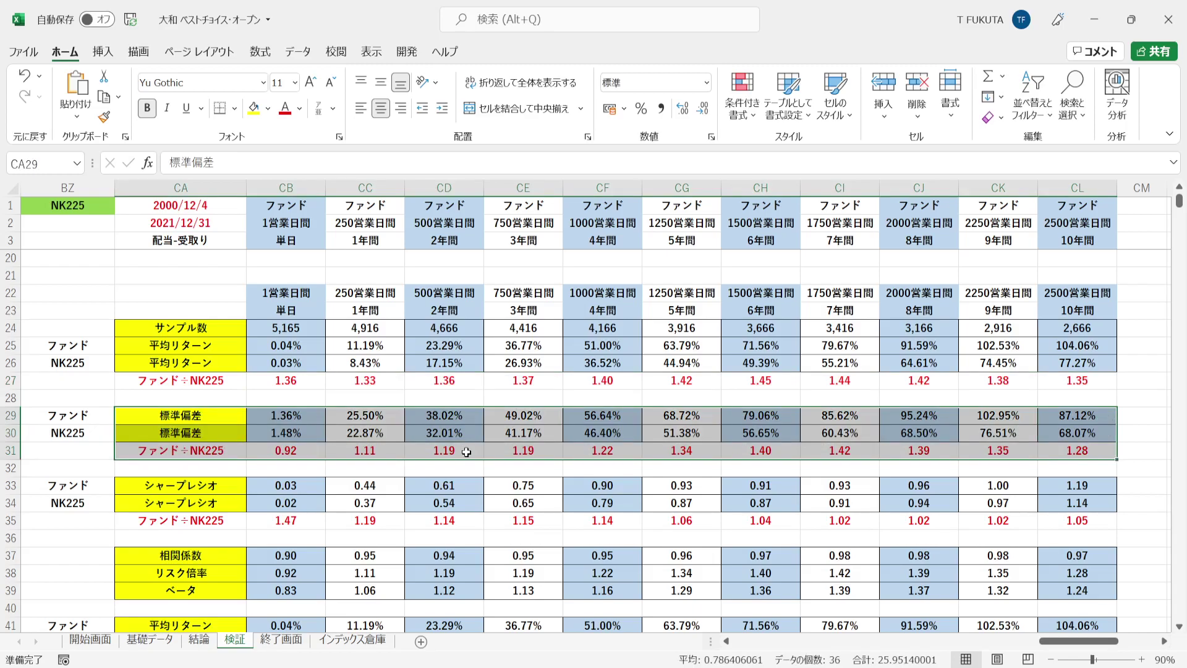
pyautogui.click(260, 455)
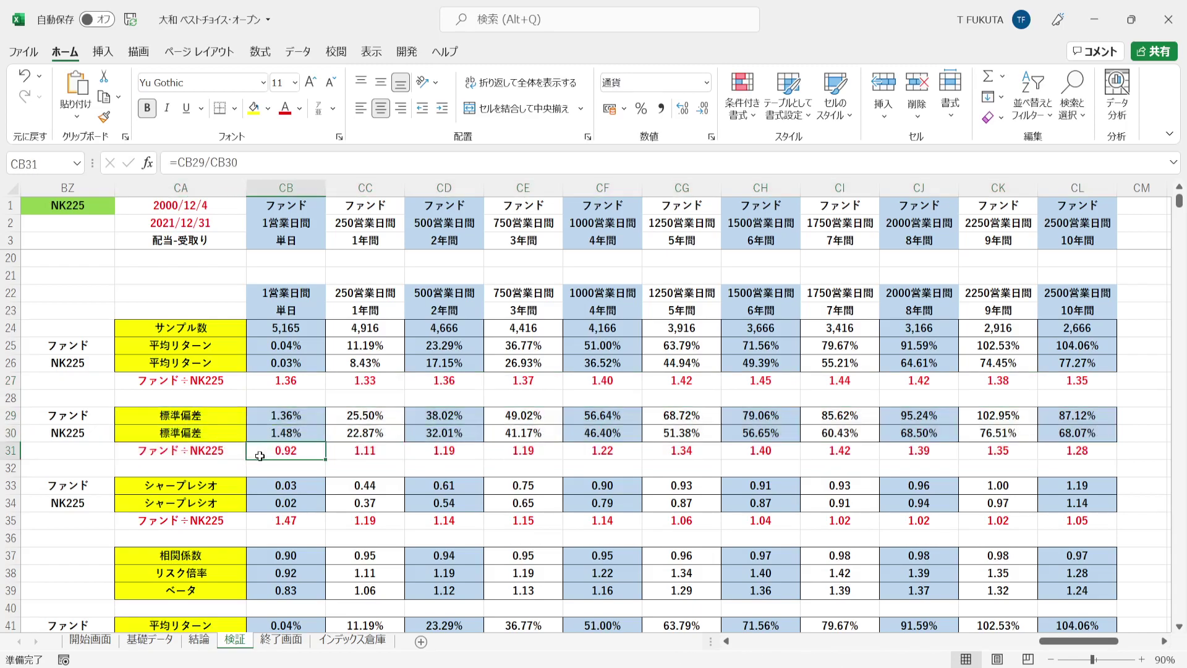
pyautogui.click(371, 451)
pyautogui.moveTo(373, 451); pyautogui.dragTo(1055, 448)
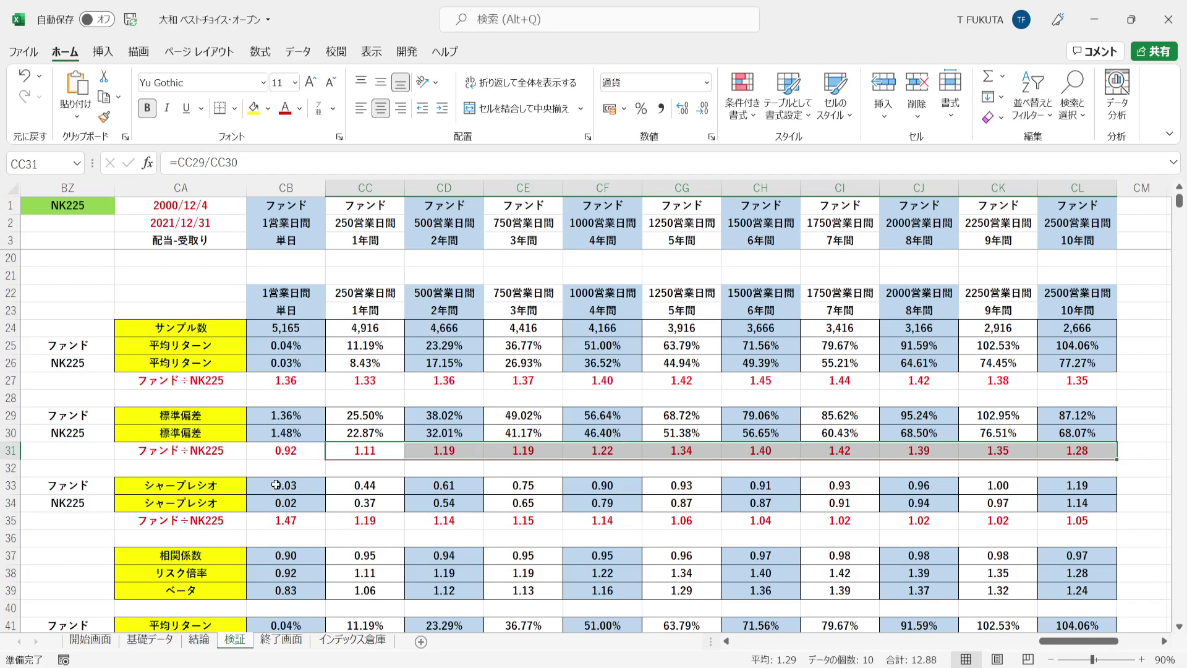
# - Examine the シャープレシオ ratios against NK225 and relate them to the 標準偏差 and 平均リターン ratios for 250 to 2500営業日間
pyautogui.click(257, 516)
pyautogui.moveTo(258, 517); pyautogui.dragTo(1053, 518)
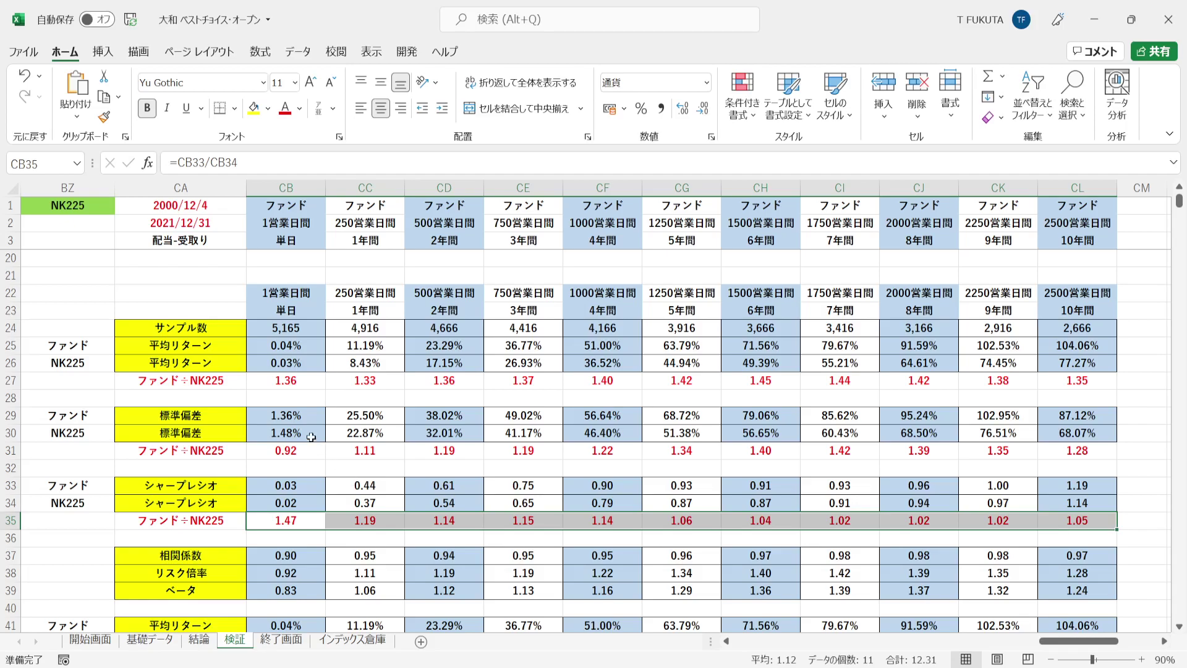
pyautogui.moveTo(337, 449); pyautogui.dragTo(1074, 449)
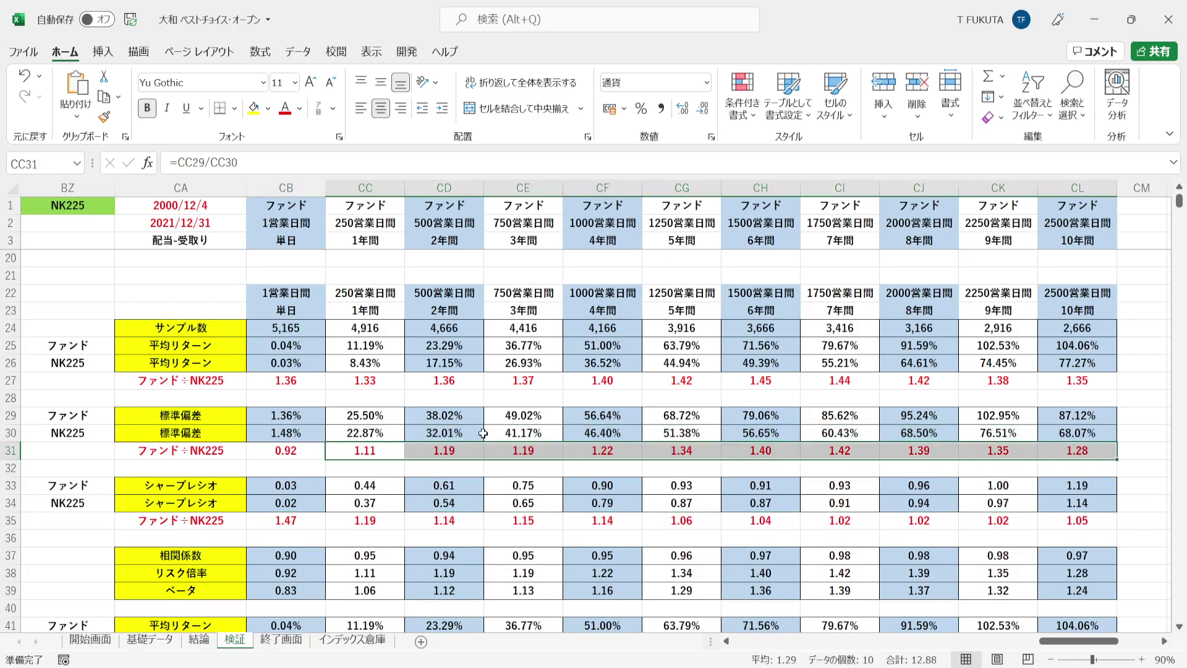
pyautogui.click(336, 382)
pyautogui.moveTo(419, 387); pyautogui.dragTo(1079, 380)
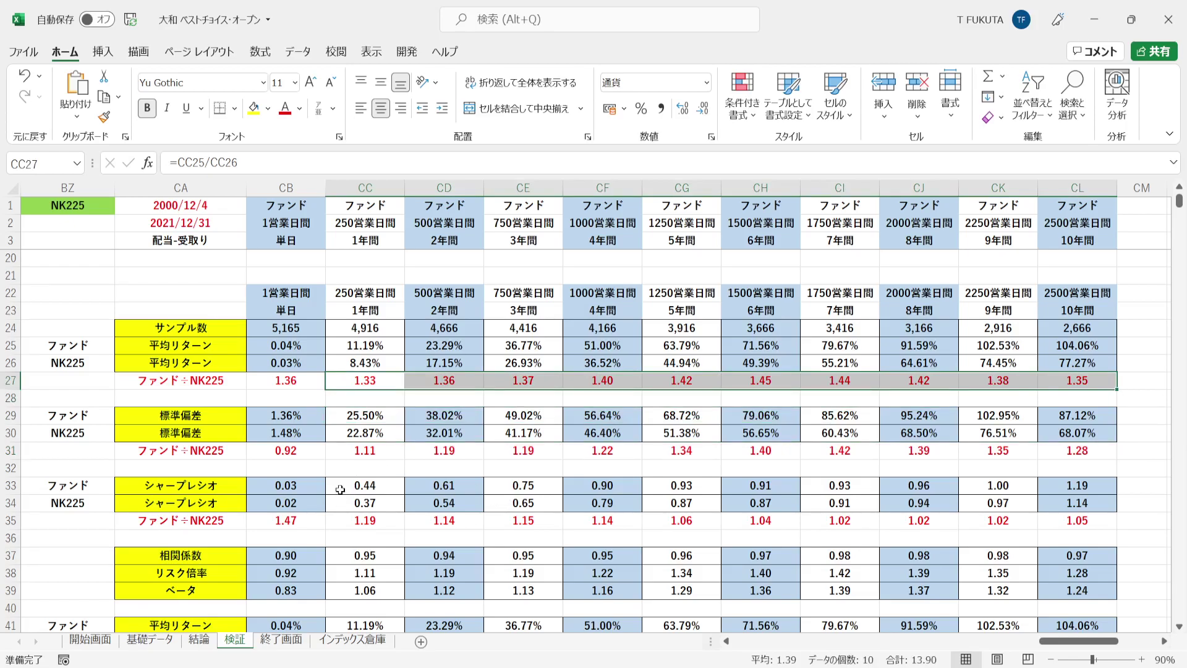
pyautogui.moveTo(340, 490); pyautogui.dragTo(1063, 519)
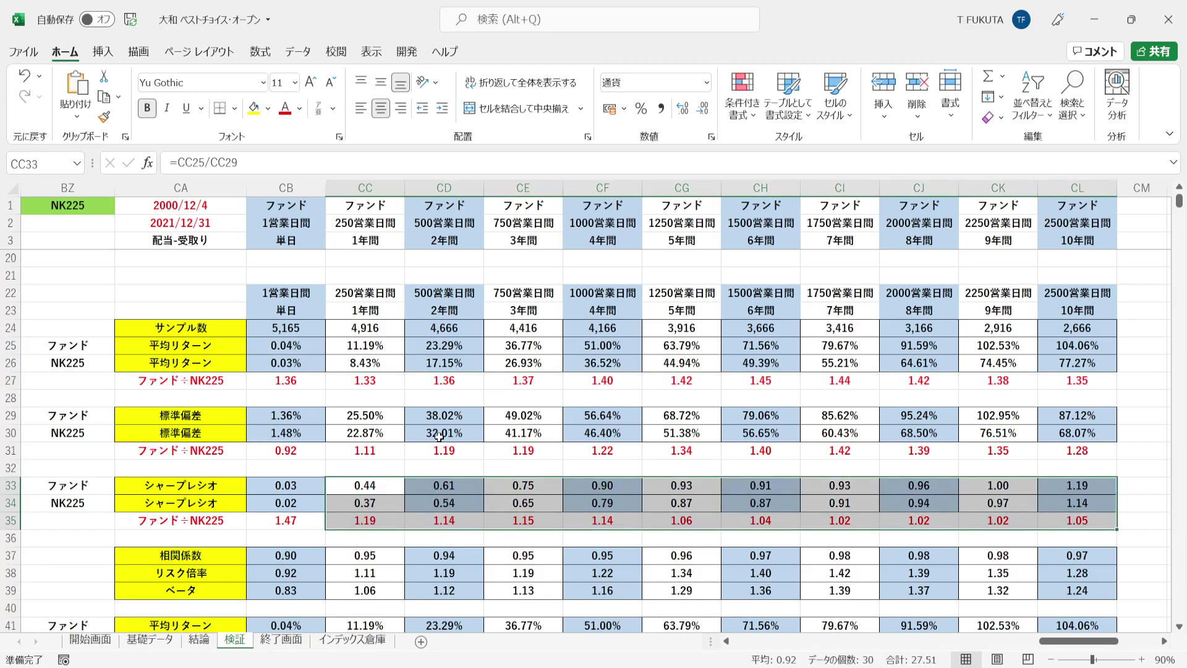
# - Examine the 相関係数 between the fund and NK225 for every holding period in row 37
pyautogui.click(147, 556)
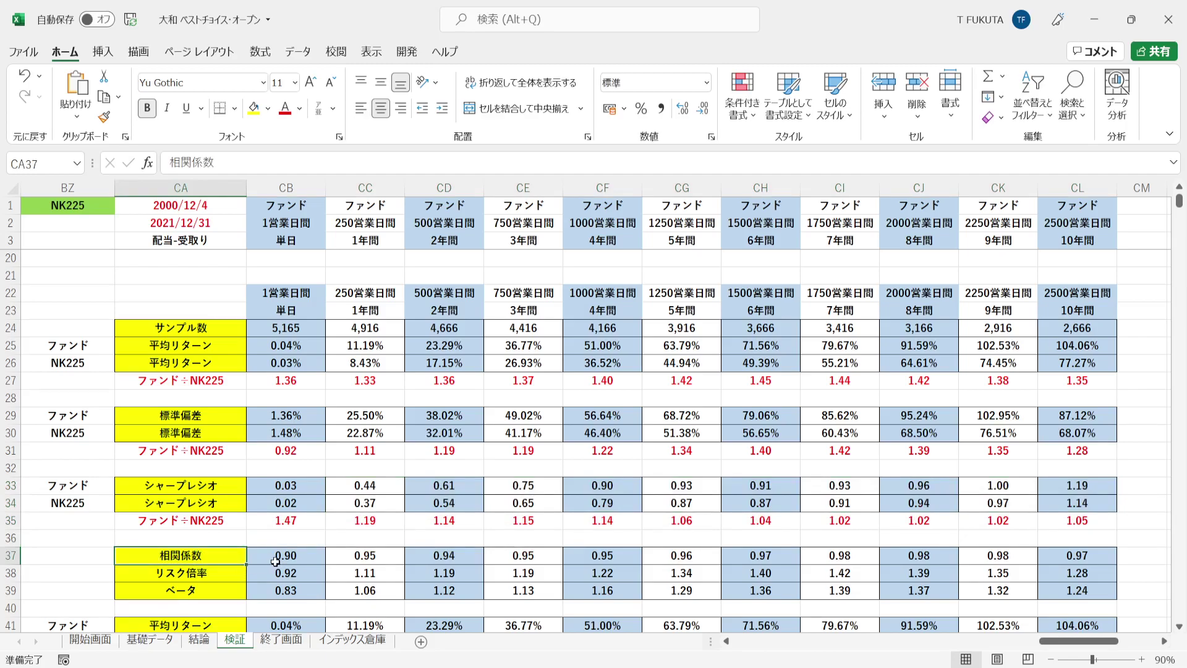
pyautogui.moveTo(265, 556); pyautogui.dragTo(1077, 557)
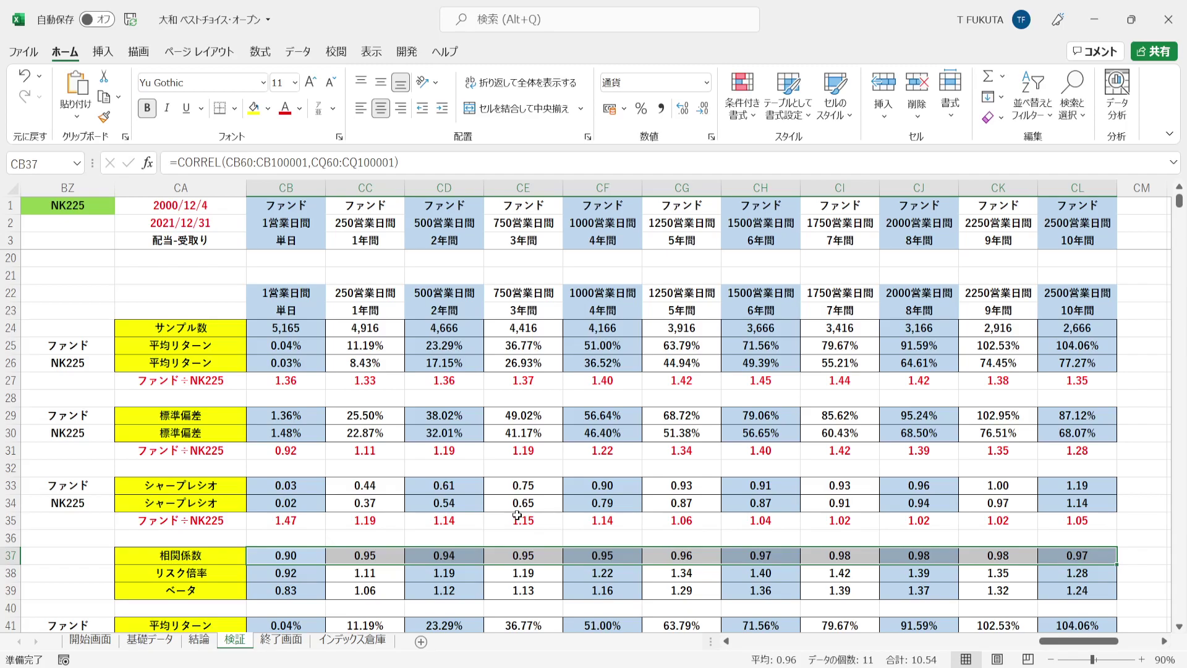
pyautogui.click(261, 540)
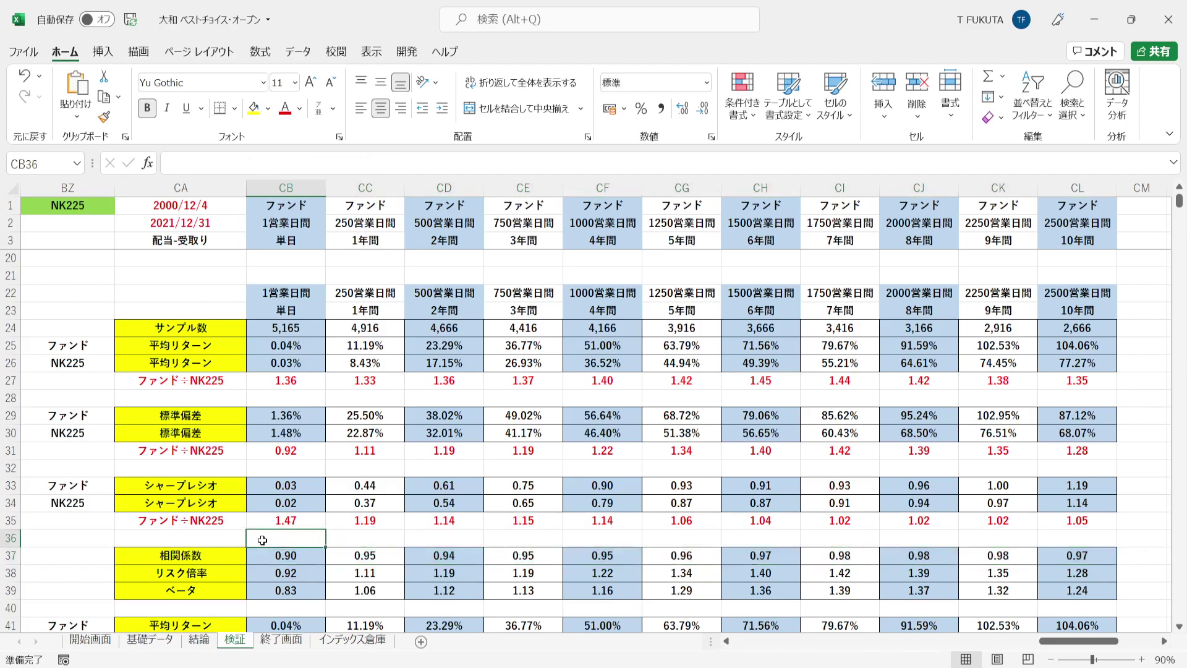
pyautogui.press('Down')
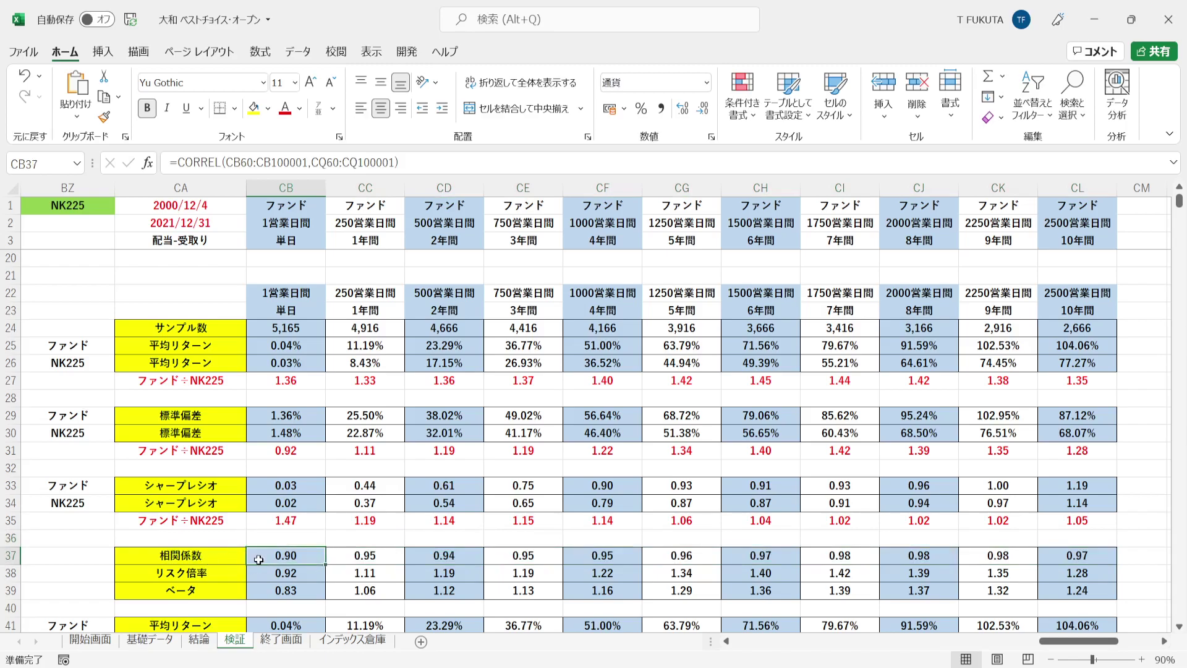
pyautogui.moveTo(261, 559); pyautogui.dragTo(1084, 559)
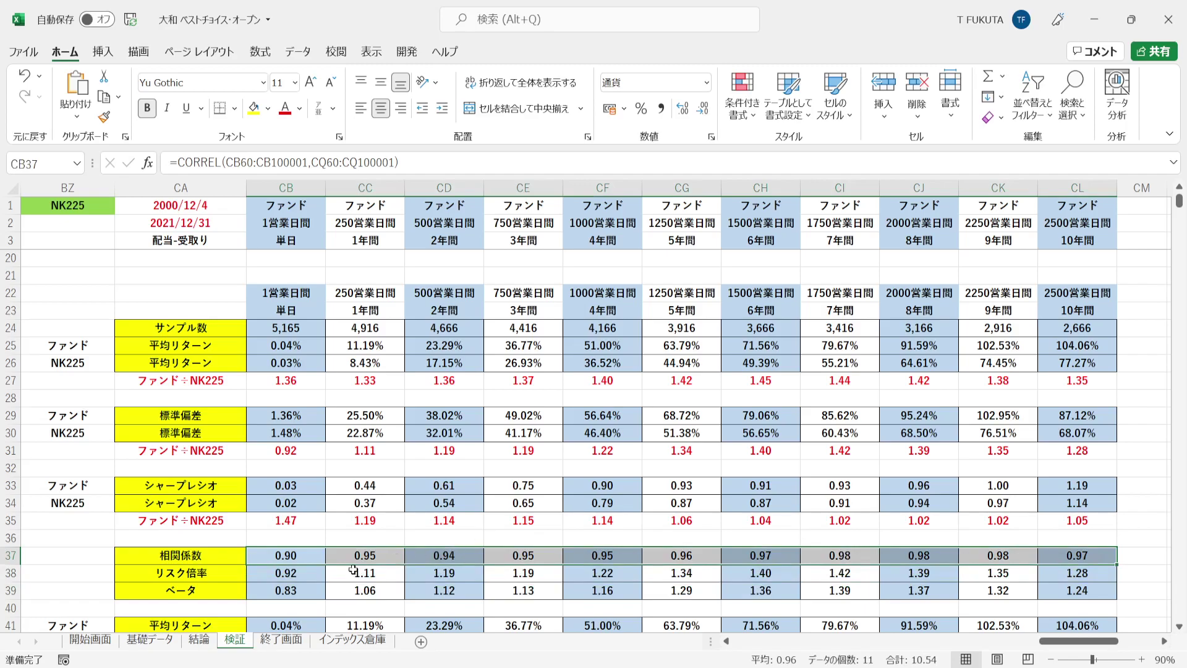
# - Inspect the 1営業日間 formulas for リスク倍率 and ベータ in CB38 and CB39 without changing them
pyautogui.click(254, 576)
pyautogui.doubleClick(254, 576)
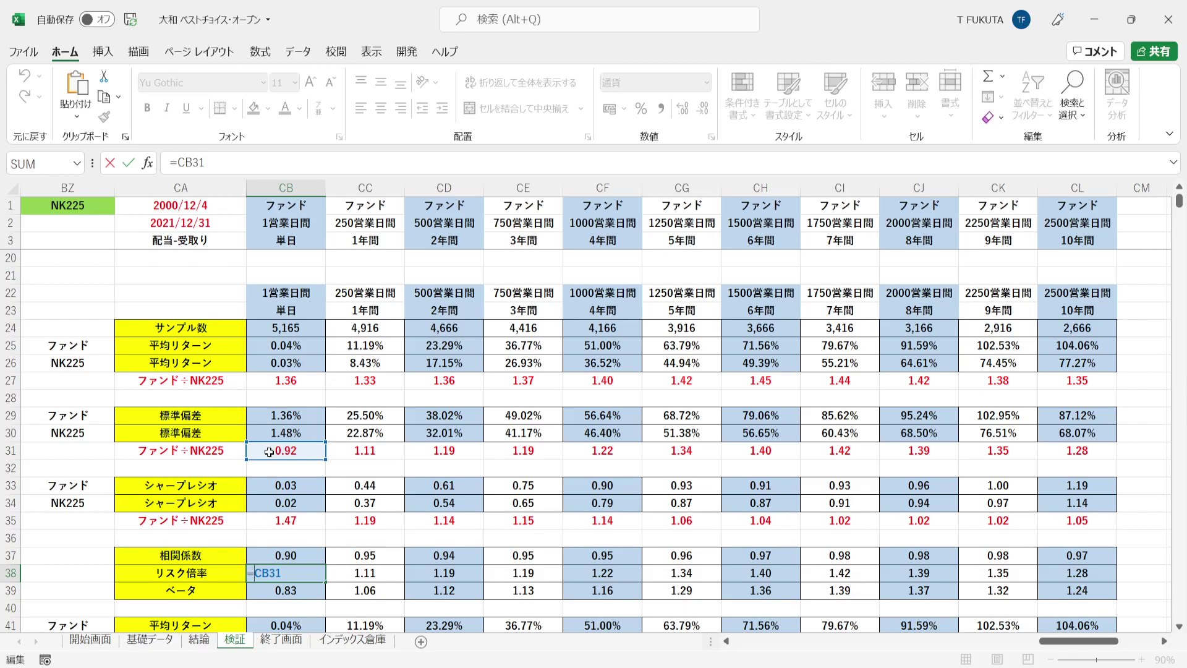
pyautogui.press('Return')
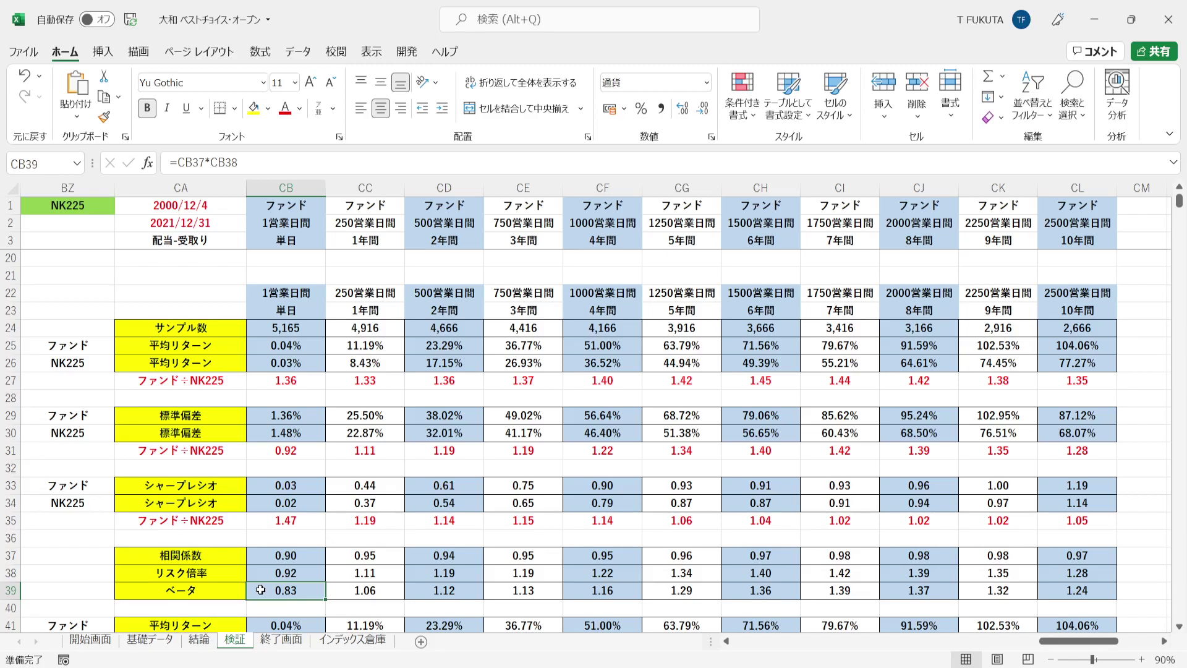
pyautogui.doubleClick(260, 589)
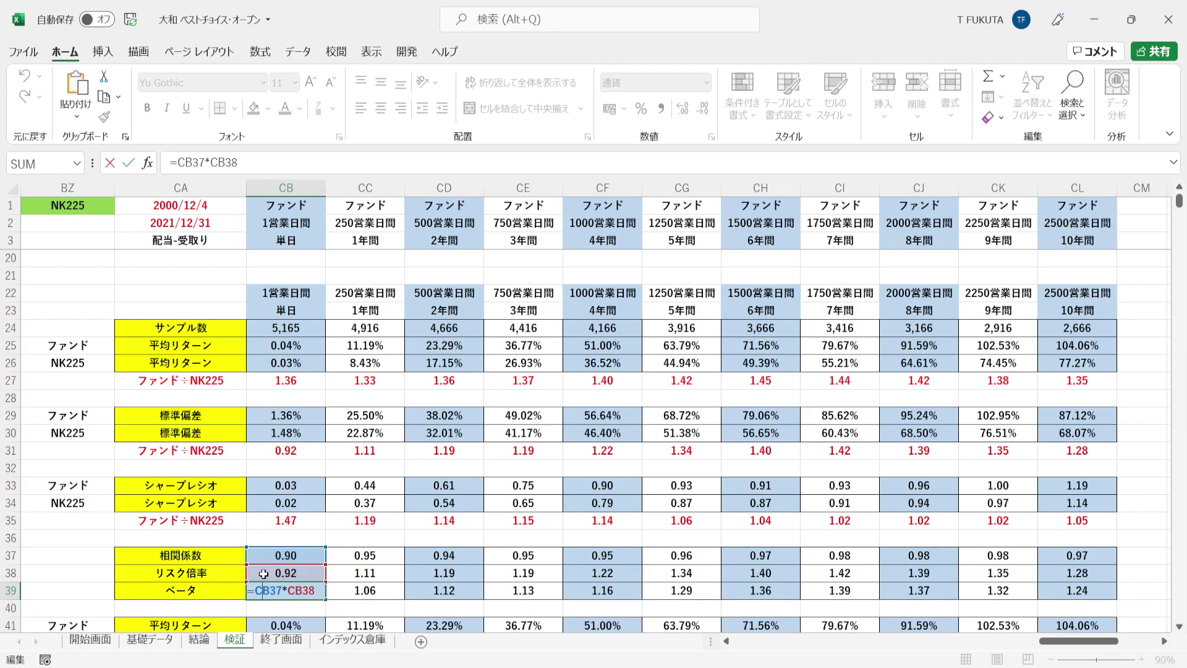
pyautogui.hotkey('ctrl', 'Return')
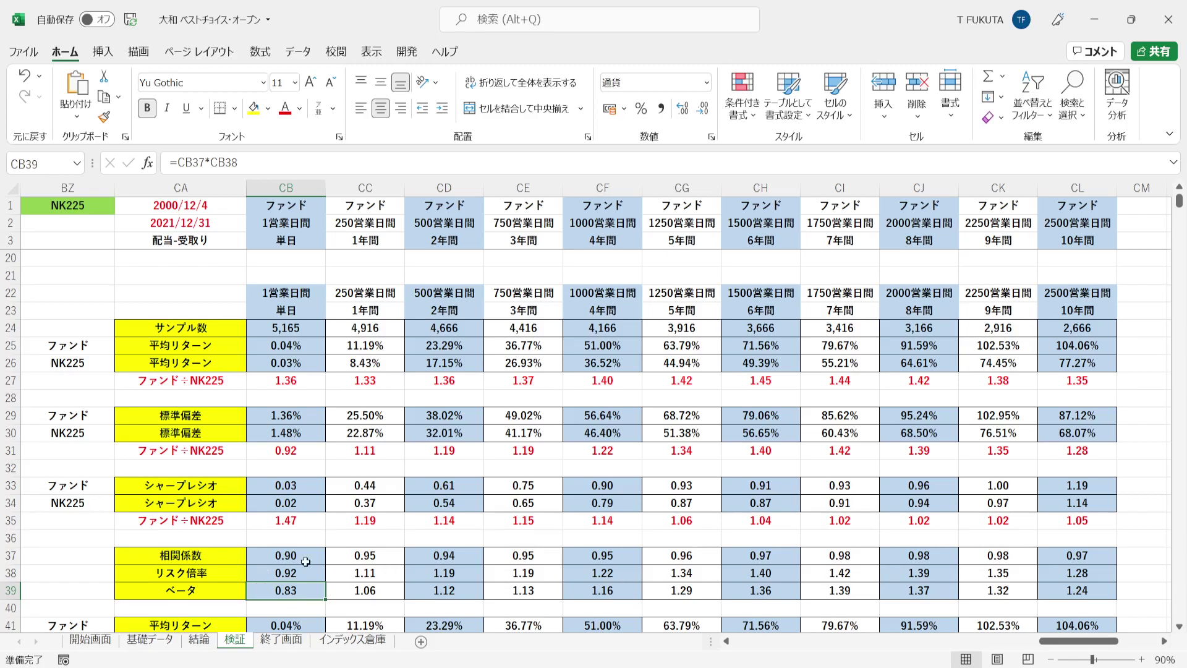
pyautogui.click(282, 572)
pyautogui.press('Down')
# - Look over the return breakdown and 構成比率 blocks in rows 41 to 46, including ベータによるリターン and アルファによるリターン
pyautogui.click(74, 572)
pyautogui.press('Down')
pyautogui.press('Down')
pyautogui.press('Down')
pyautogui.press('Down')
pyautogui.press('Down')
pyautogui.press('Down')
pyautogui.press('Down')
pyautogui.press('Down')
pyautogui.scroll(-2, 74, 572)
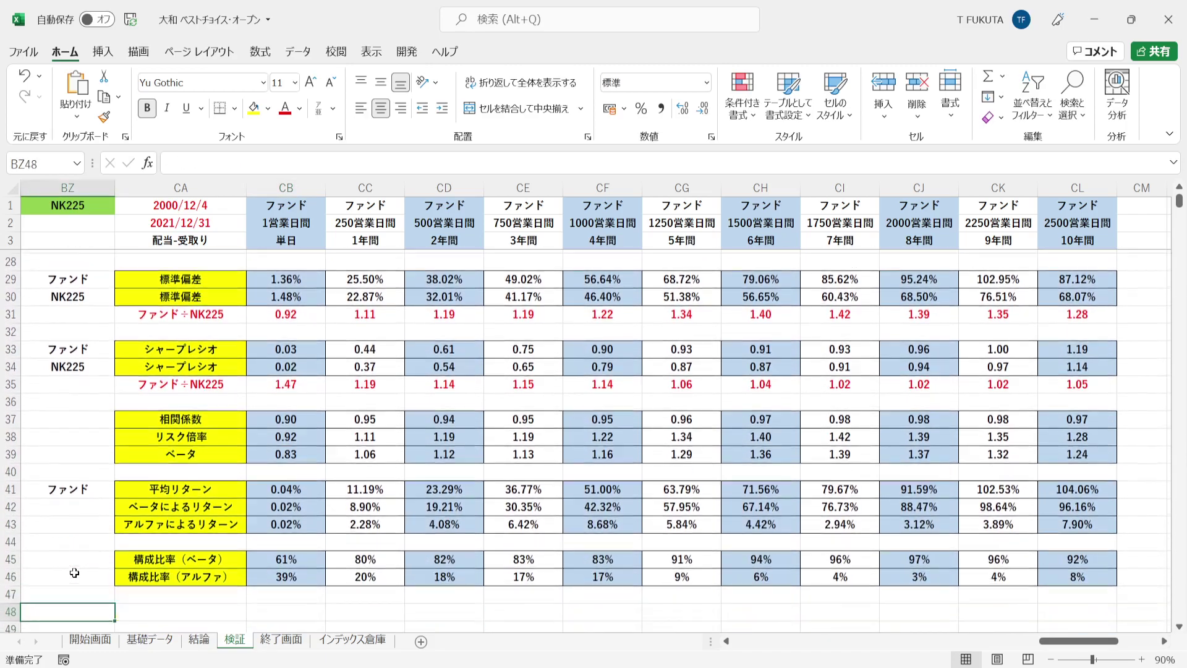
pyautogui.click(126, 467)
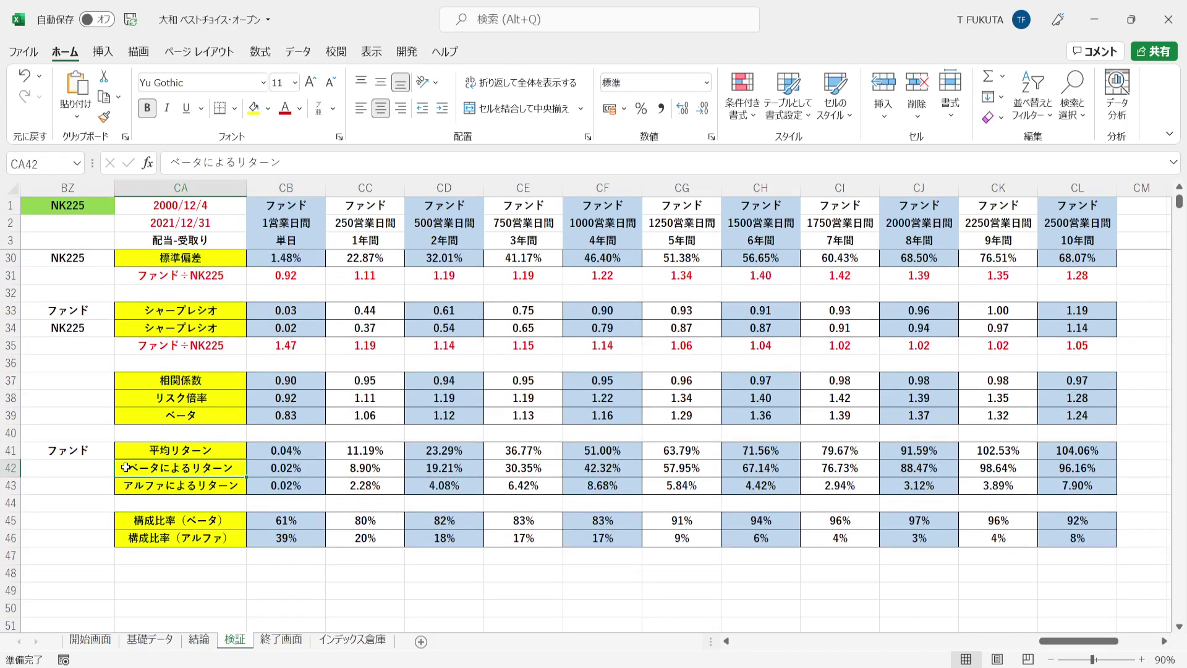
pyautogui.press('Down')
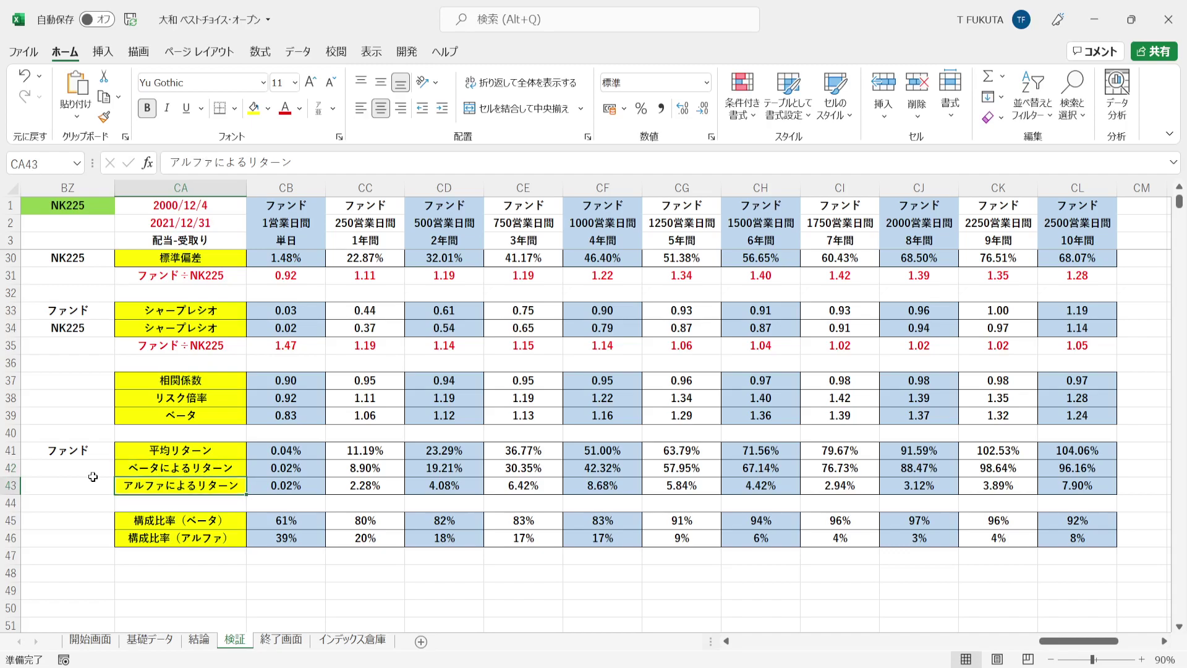
# - Relate the fund's 平均リターン in row 41 to its ベータによるリターン and アルファによるリターン components, starting with the 1営業日間 values
pyautogui.click(3, 453)
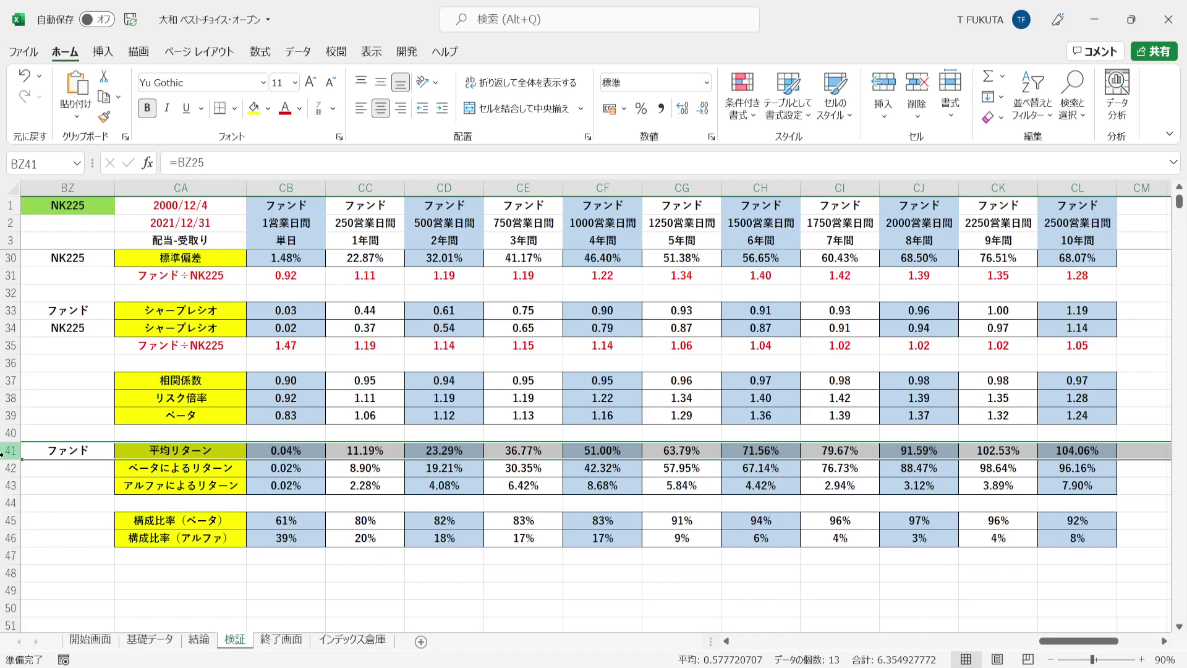
pyautogui.click(260, 451)
pyautogui.click(254, 472)
pyautogui.press('Down')
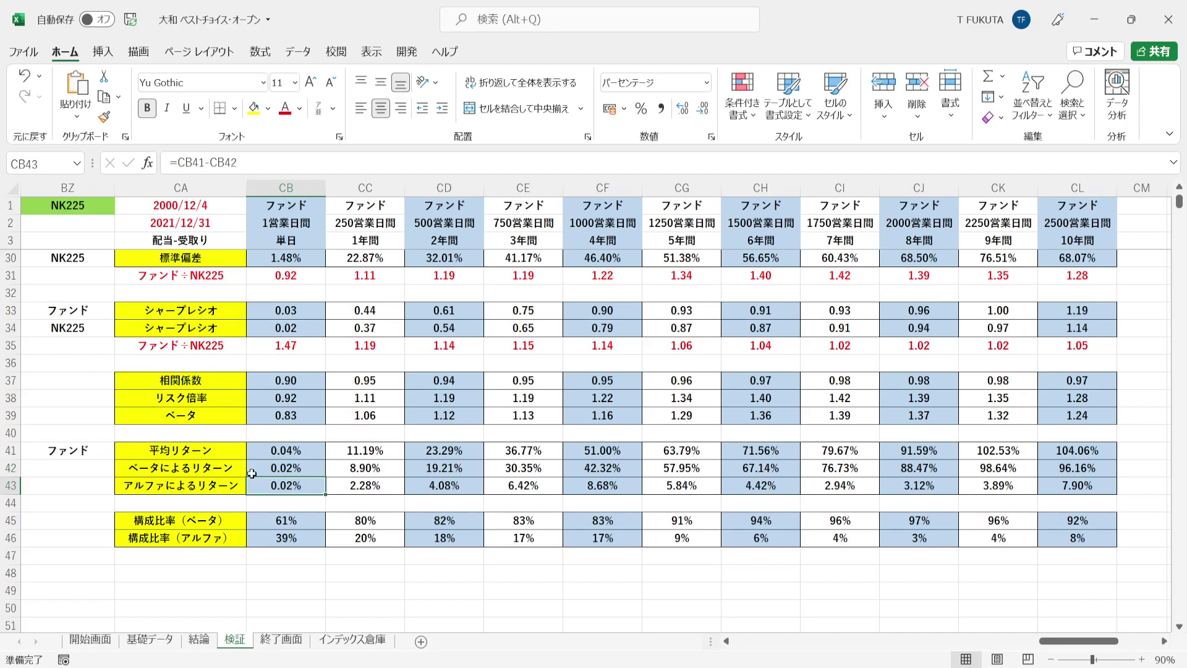
pyautogui.moveTo(254, 473); pyautogui.dragTo(253, 491)
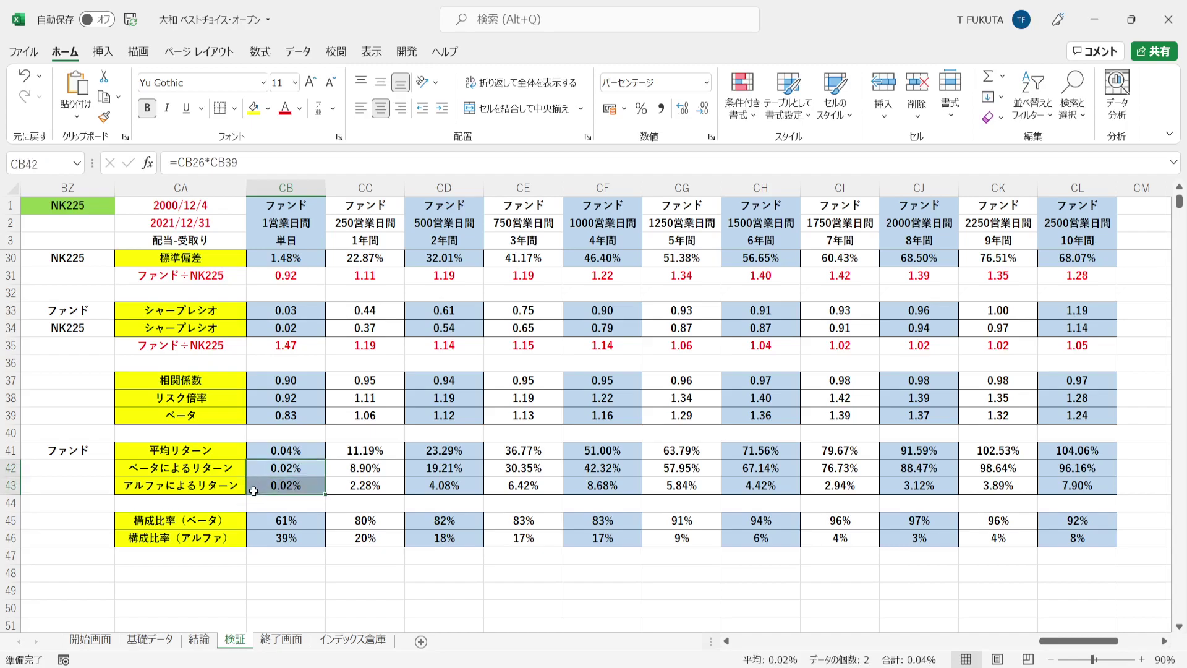
pyautogui.click(256, 454)
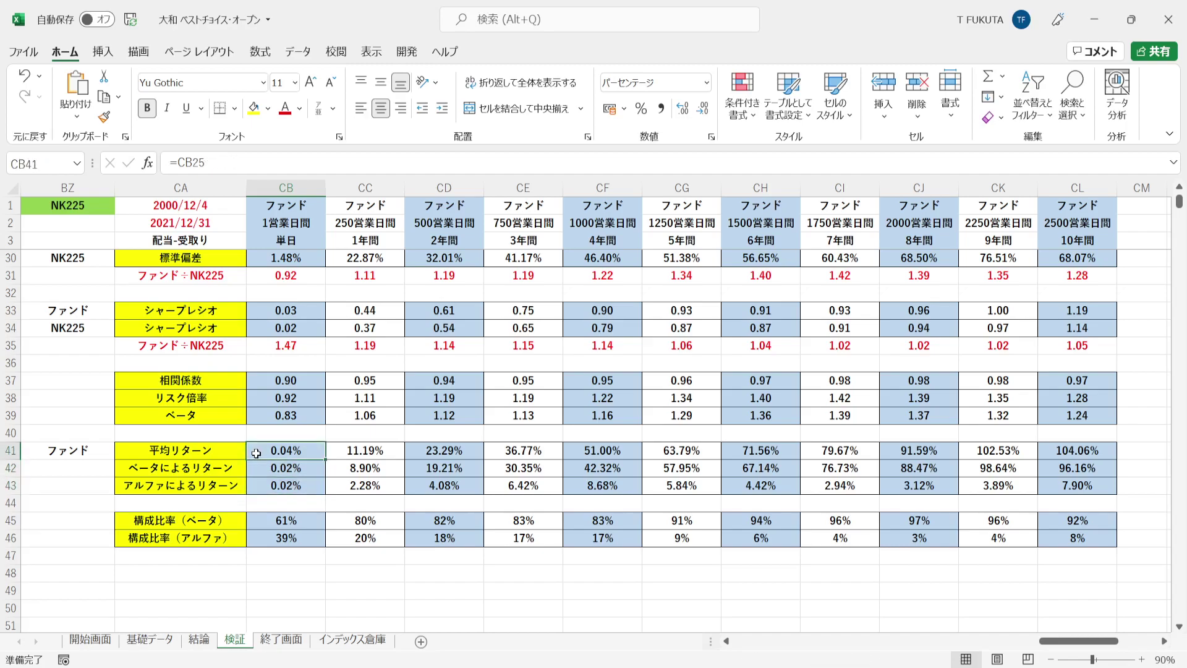
pyautogui.click(9, 468)
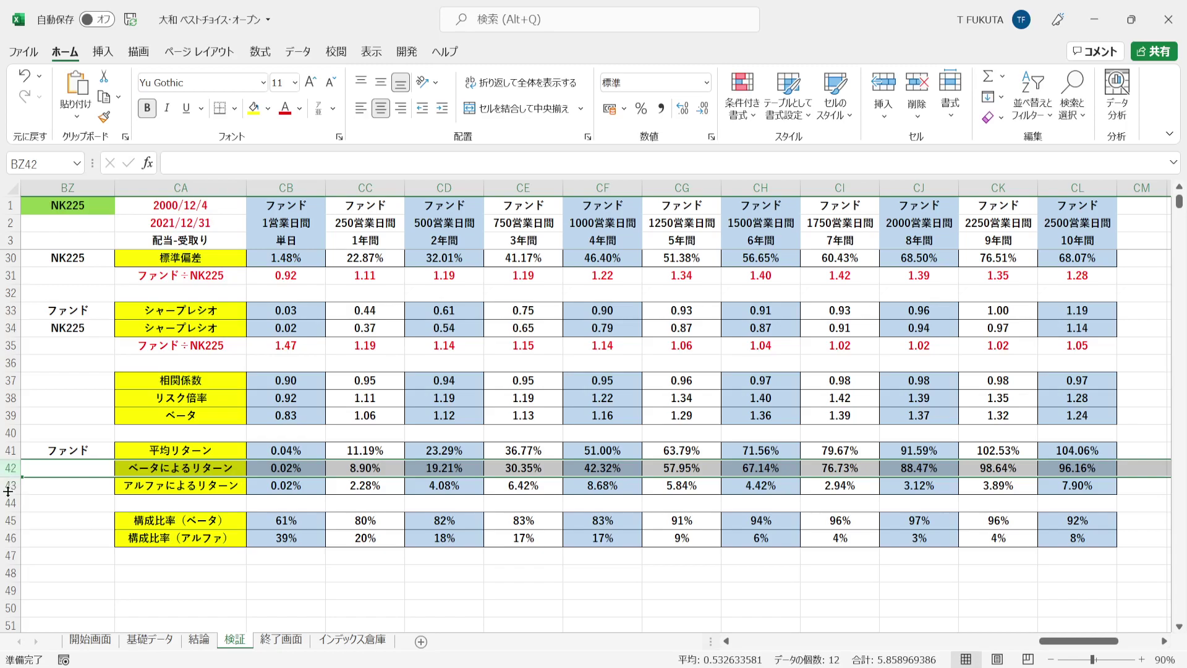
# - Inspect the 1営業日間 formulas for ベータによるリターン in CB42 and アルファによるリターン in CB43 without changing them
pyautogui.click(7, 486)
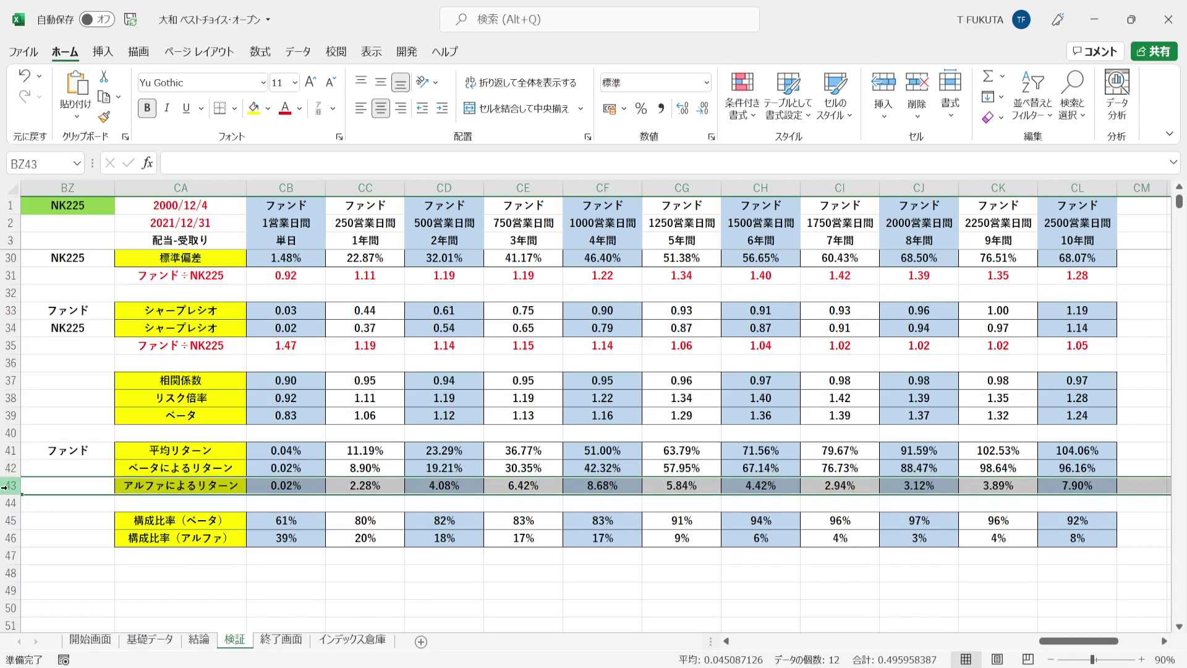
pyautogui.click(119, 486)
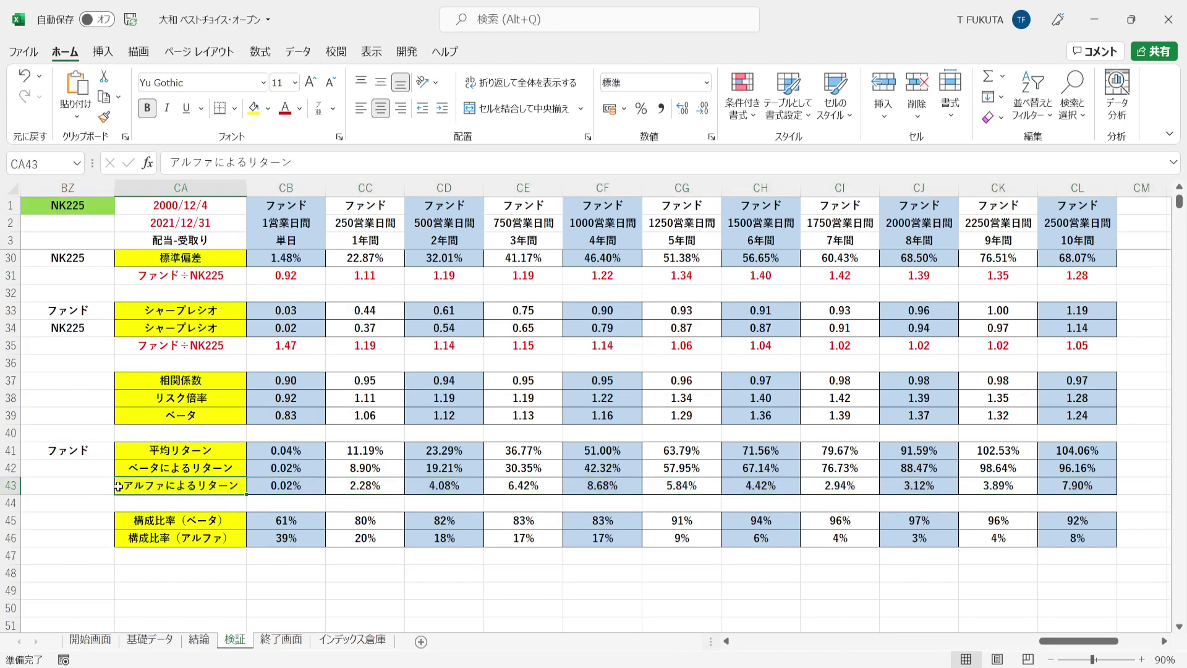
pyautogui.click(256, 467)
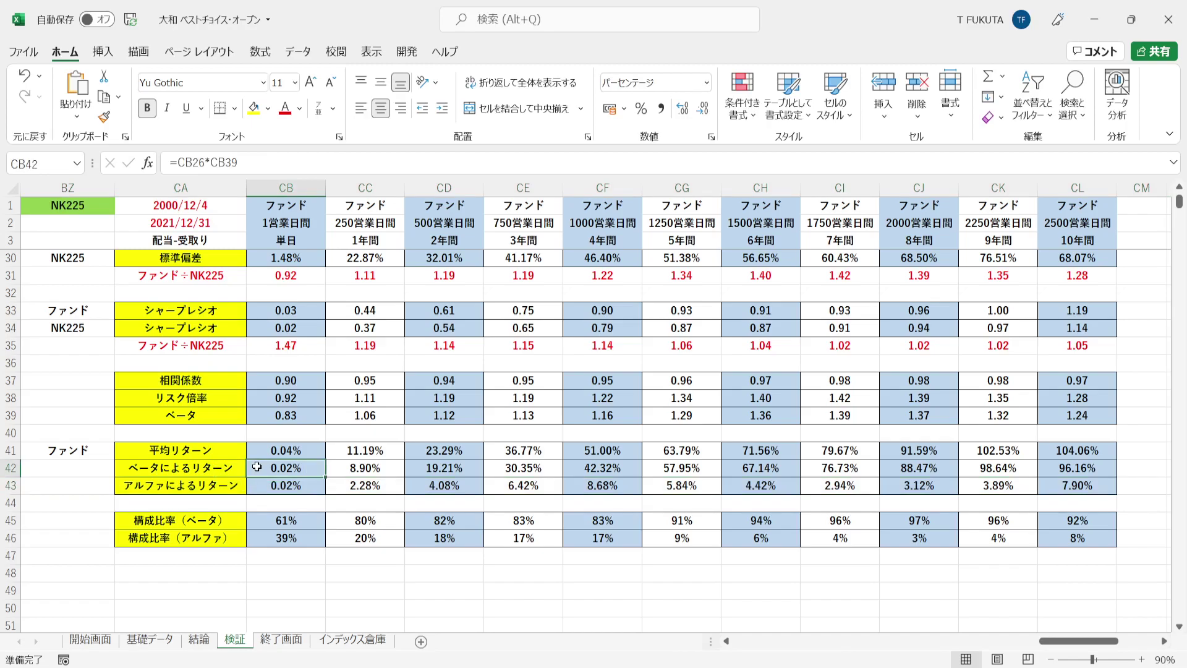
pyautogui.doubleClick(257, 467)
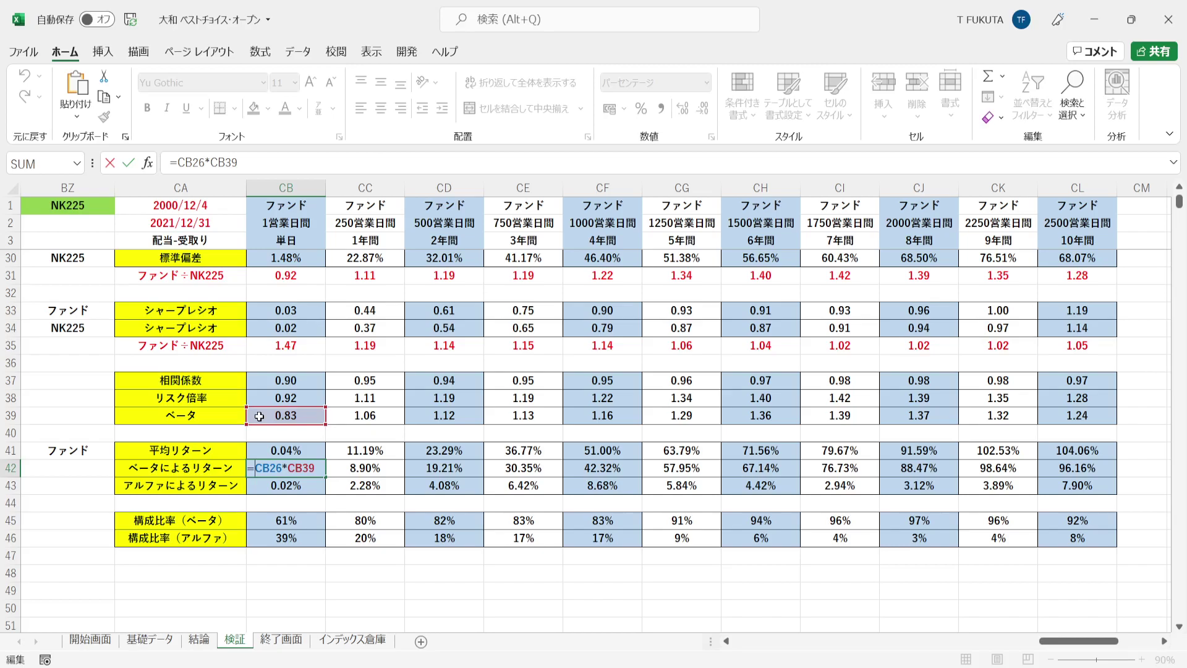
pyautogui.press('Escape')
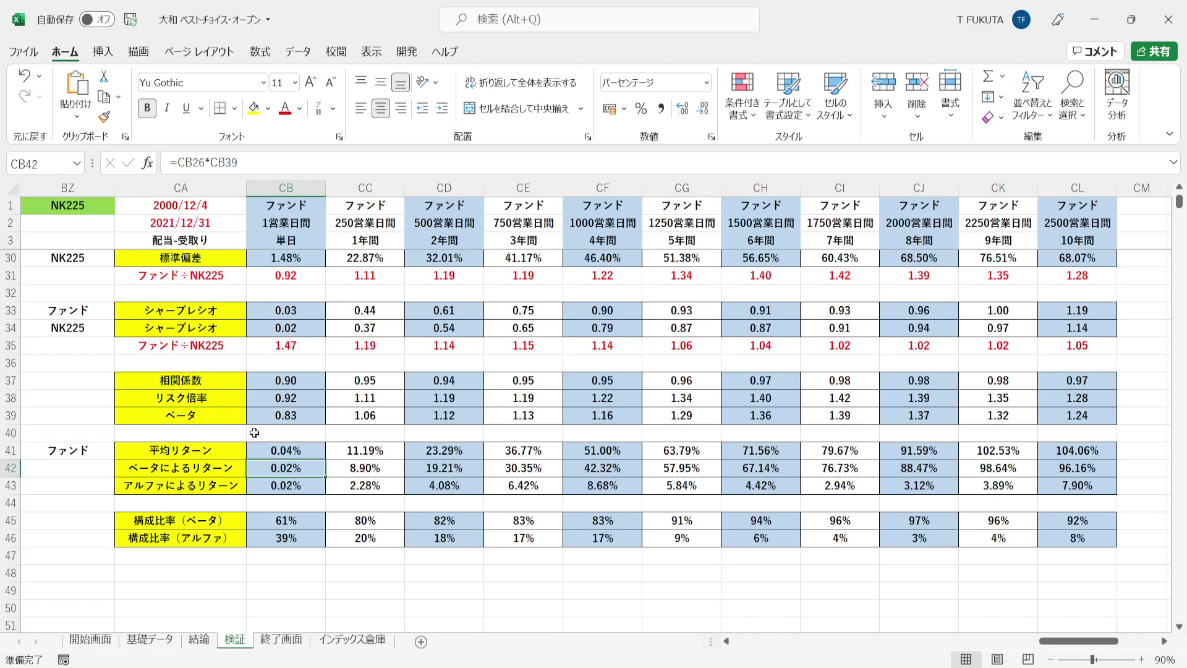
pyautogui.doubleClick(255, 489)
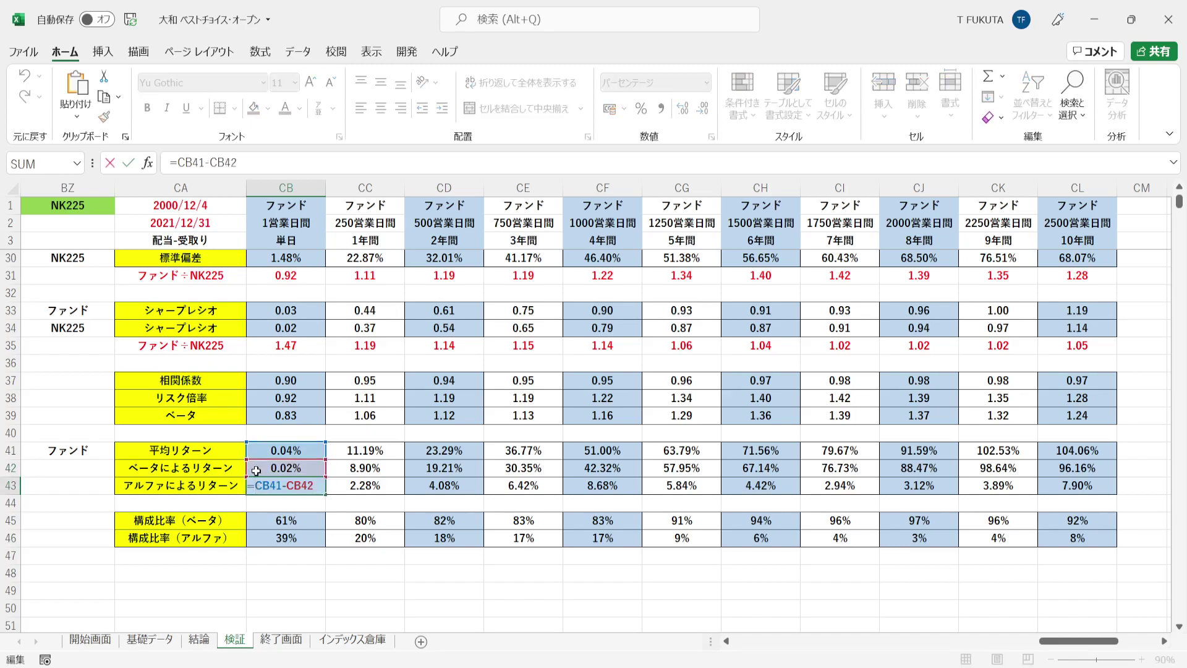
pyautogui.press('Return')
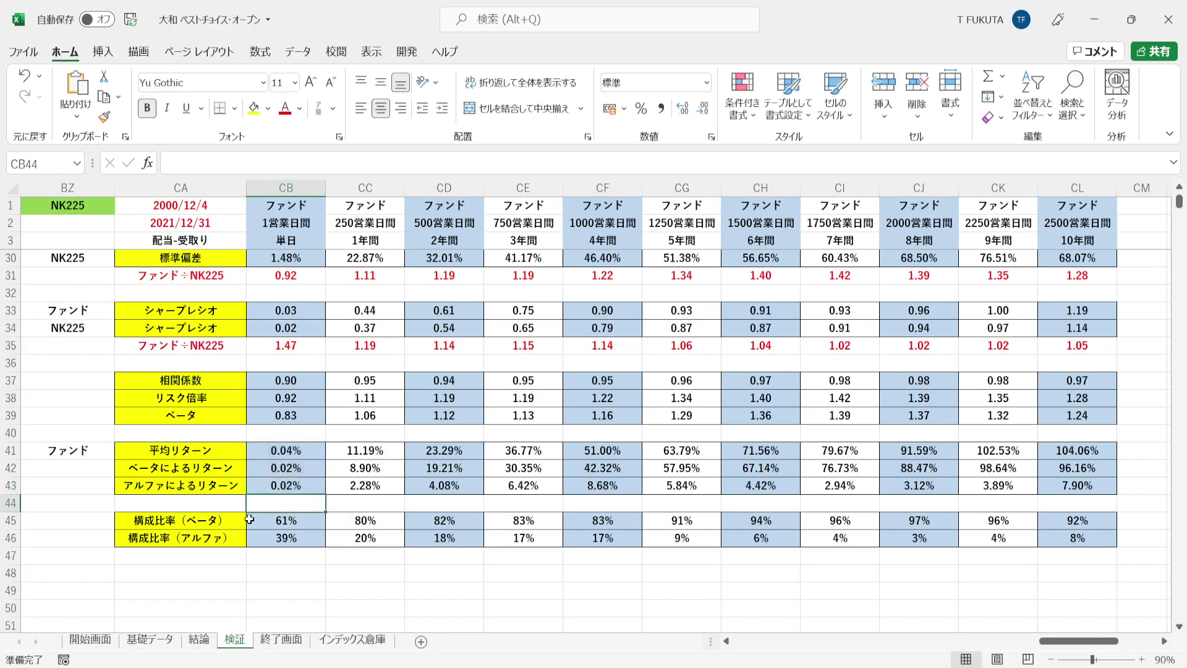
pyautogui.press('Up')
# - Relate the 1営業日間 構成比率 for ベータ and アルファ in CB45:CB46 to the return rows above
pyautogui.moveTo(235, 525); pyautogui.dragTo(275, 542)
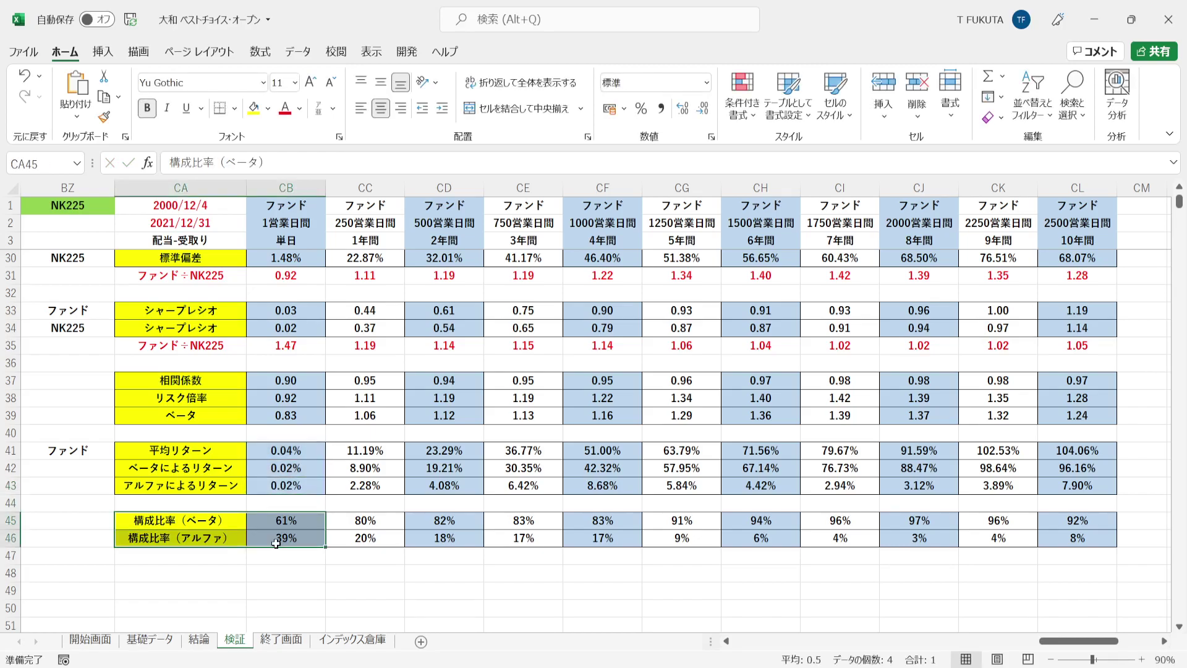
pyautogui.moveTo(239, 475); pyautogui.dragTo(241, 485)
pyautogui.click(236, 448)
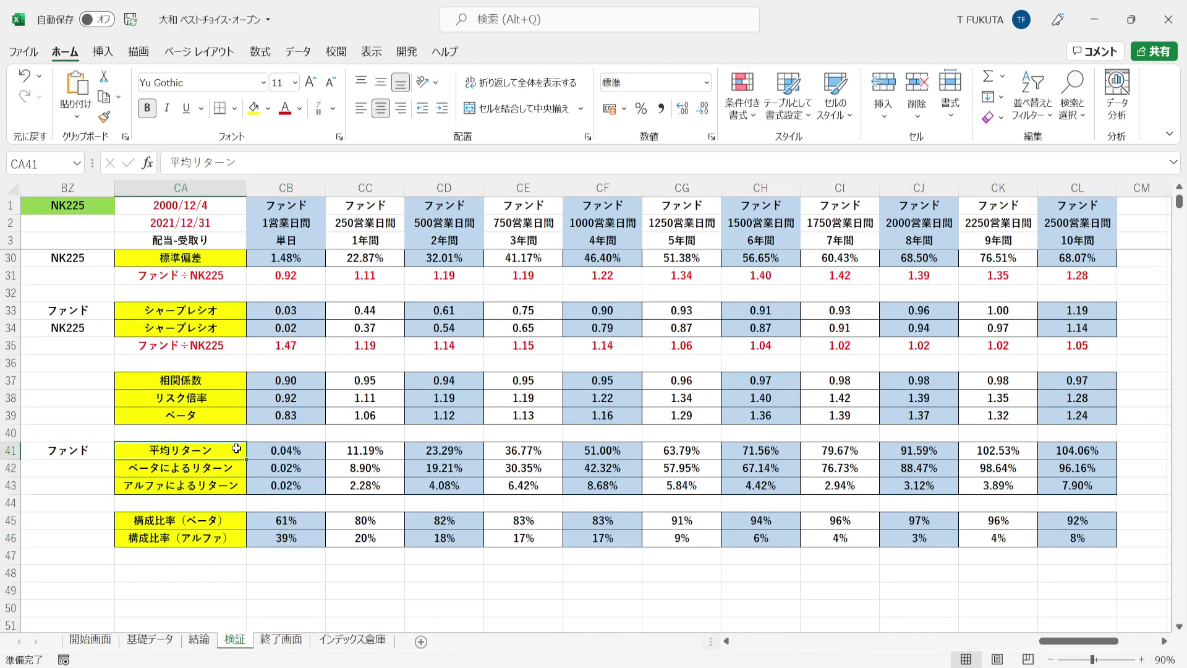
pyautogui.moveTo(264, 524); pyautogui.dragTo(263, 539)
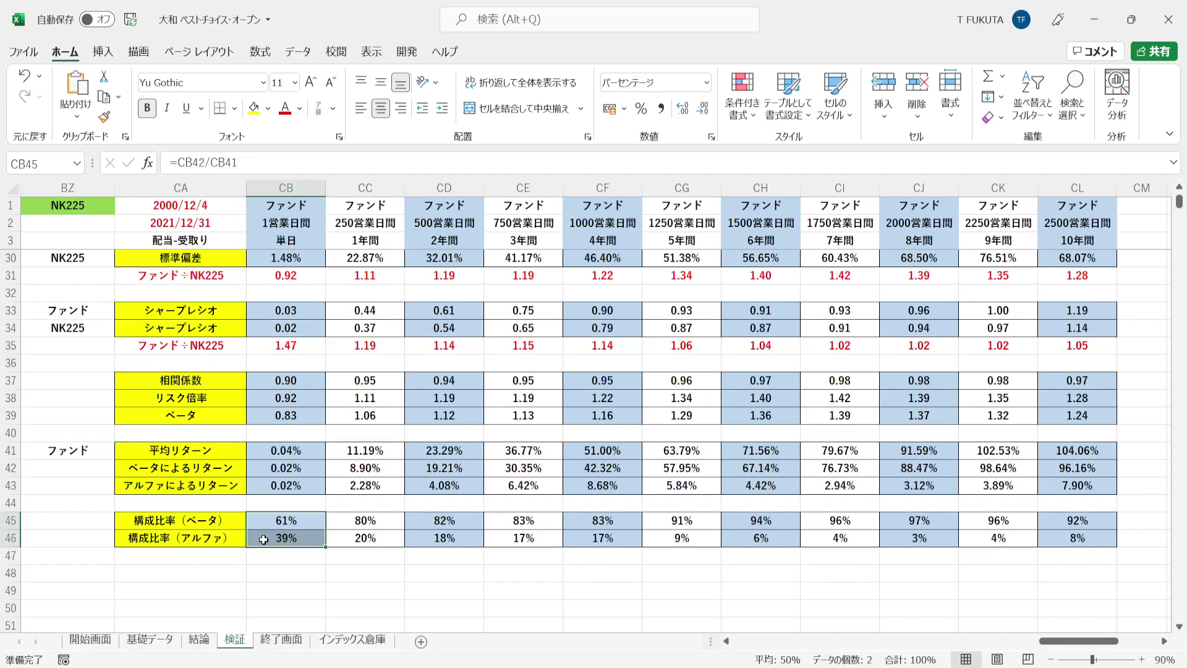
pyautogui.click(291, 188)
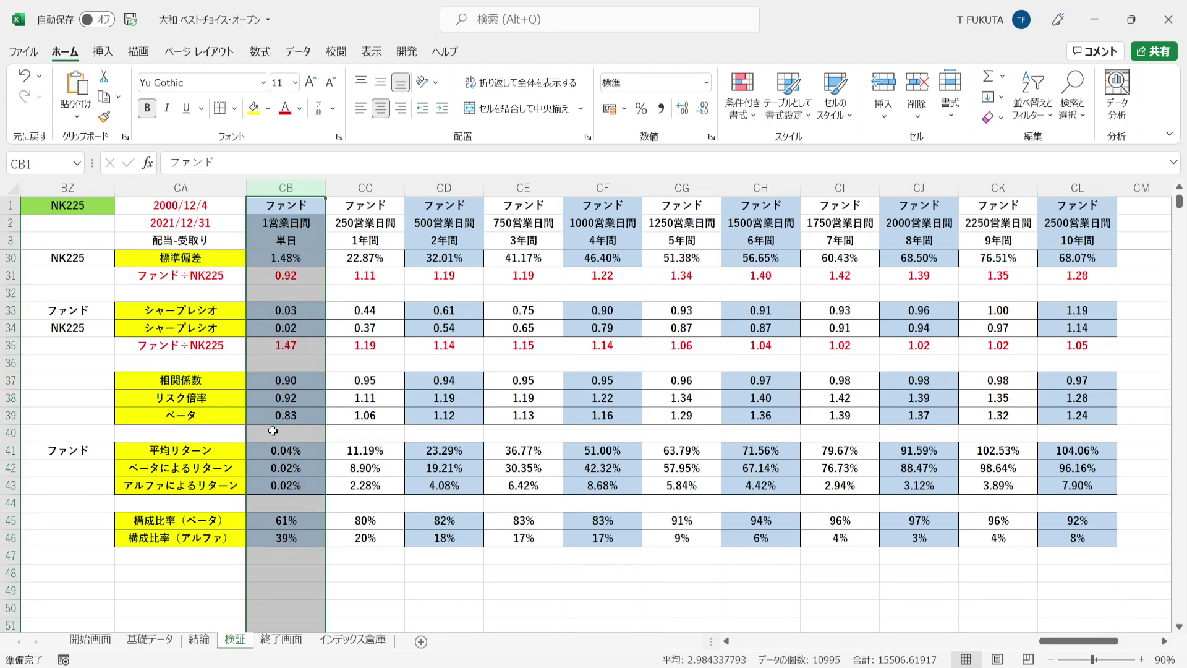
# - Trace how the 1営業日間 平均リターン in CB41 splits into the beta and alpha returns in CB42 and CB43
pyautogui.click(259, 452)
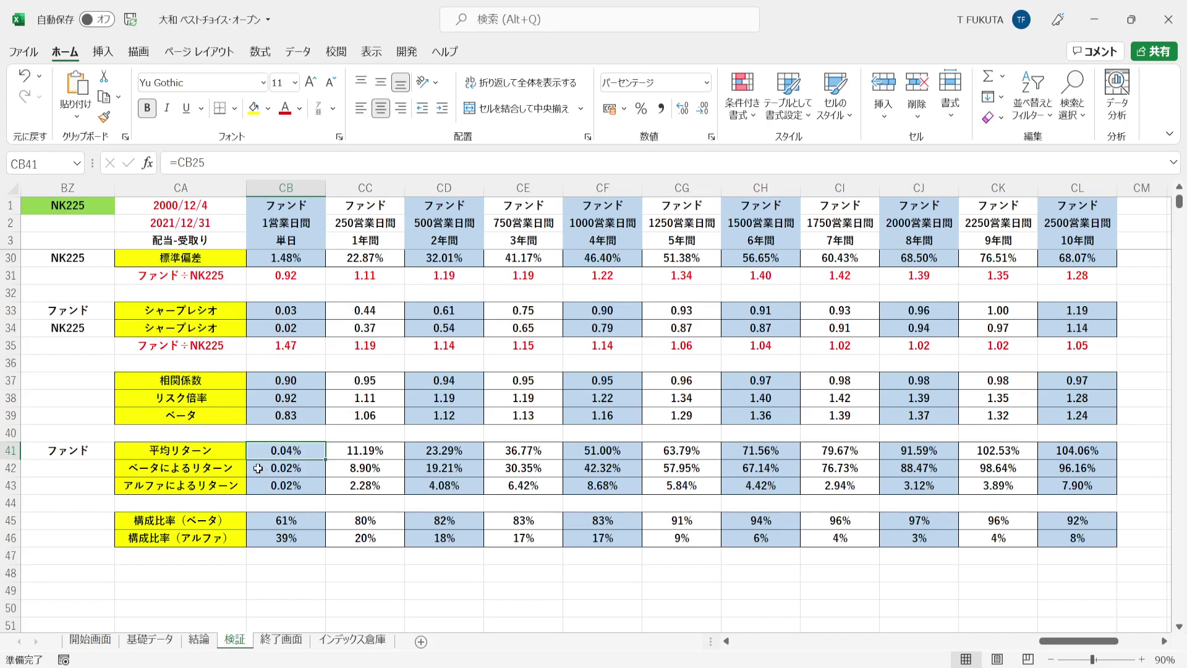
pyautogui.click(258, 469)
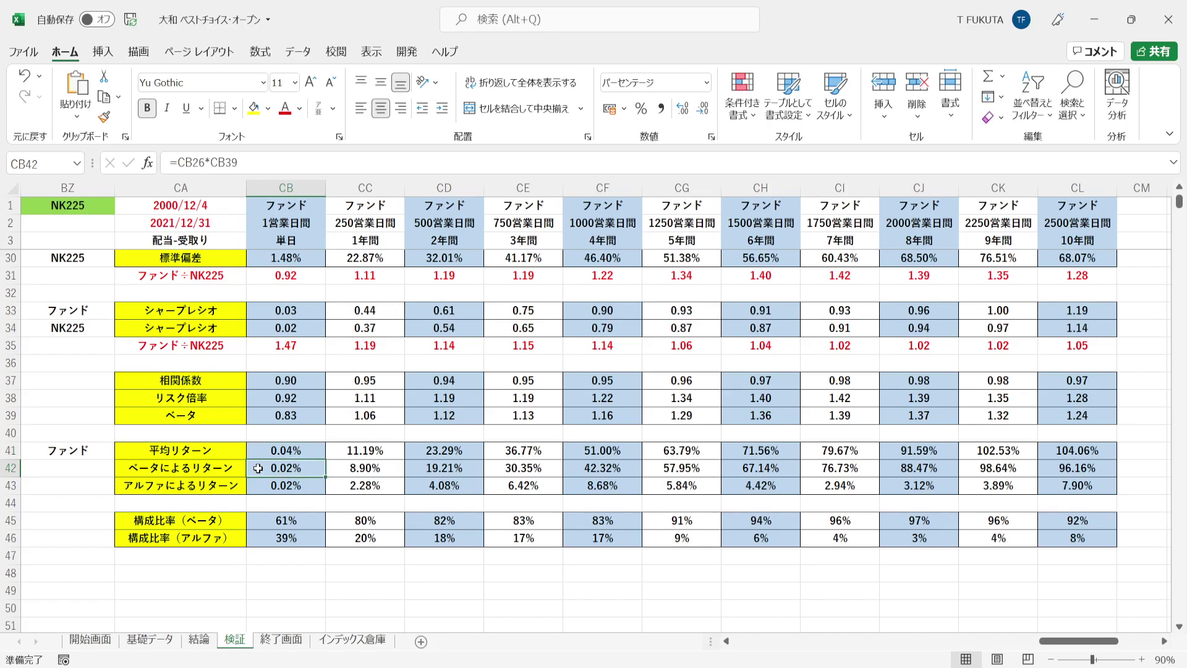
pyautogui.doubleClick(258, 468)
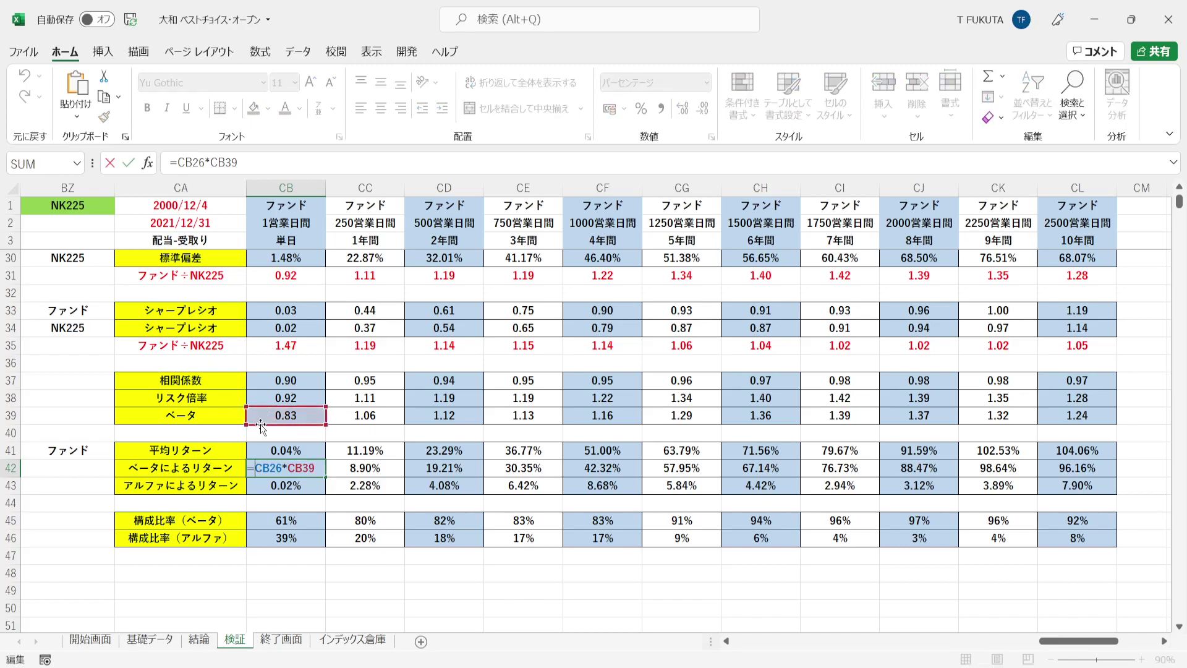
pyautogui.press('Escape')
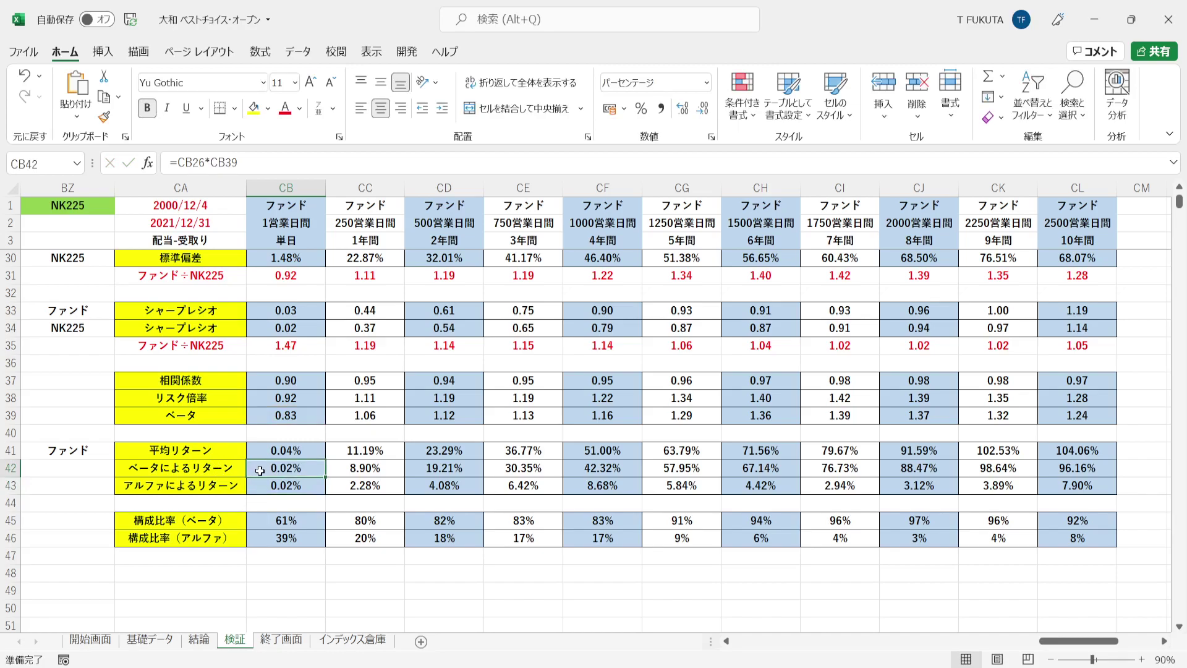
pyautogui.click(260, 485)
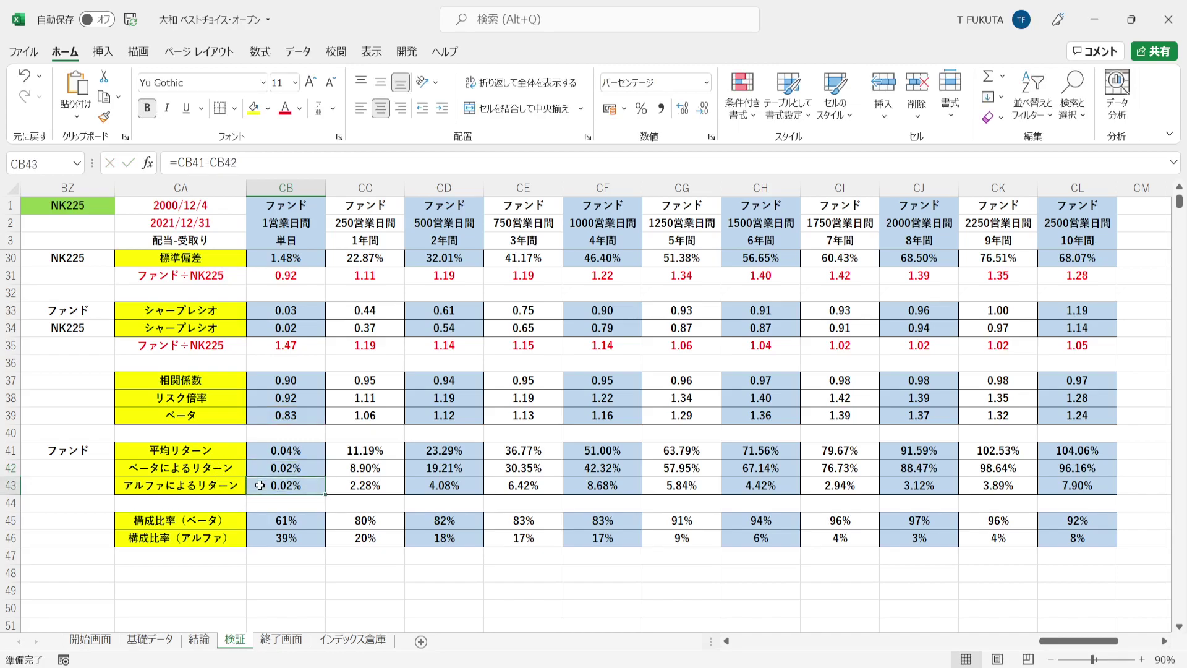
pyautogui.click(255, 450)
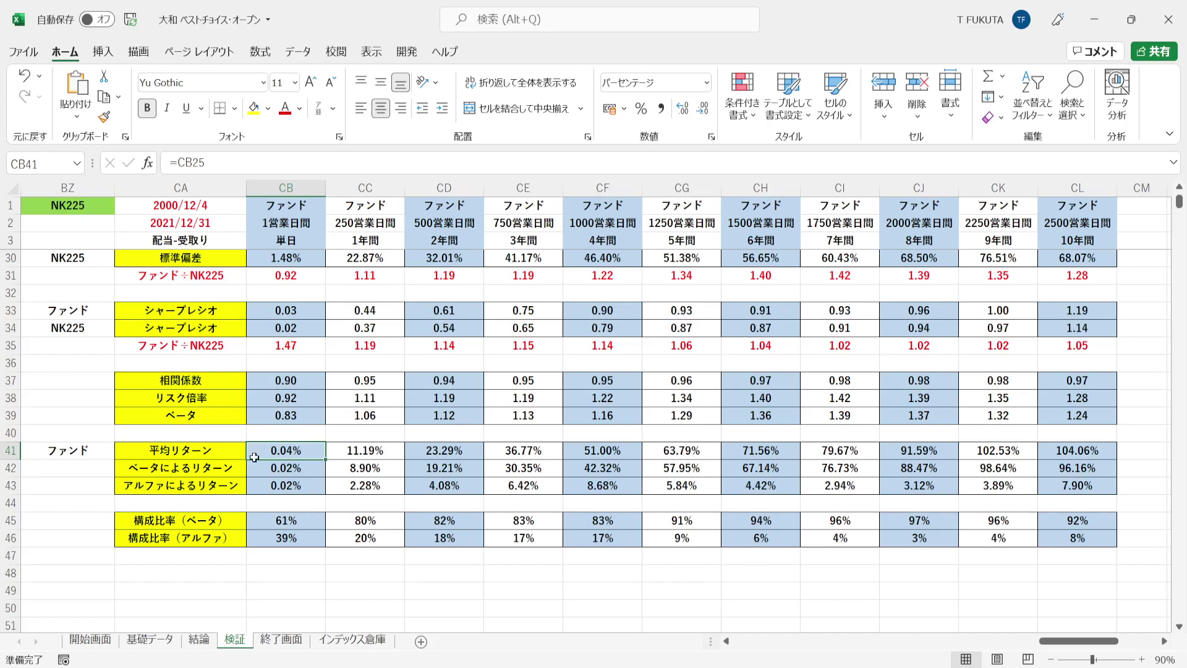
# - Show the 1営業日間 return values in CB41:CB43 with three decimal places
pyautogui.moveTo(258, 520); pyautogui.dragTo(258, 537)
pyautogui.moveTo(259, 456); pyautogui.dragTo(259, 486)
pyautogui.click(683, 108)
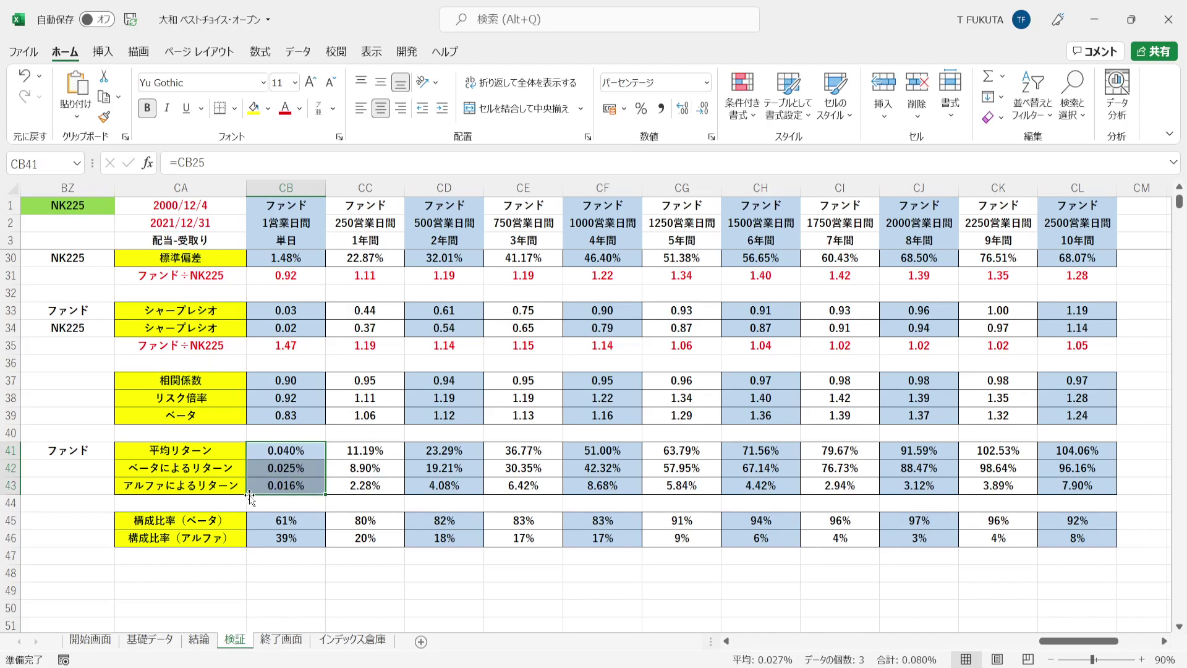
# - Examine the 250営業日間 平均リターン and its beta and alpha components in CC41 to CC43
pyautogui.click(371, 188)
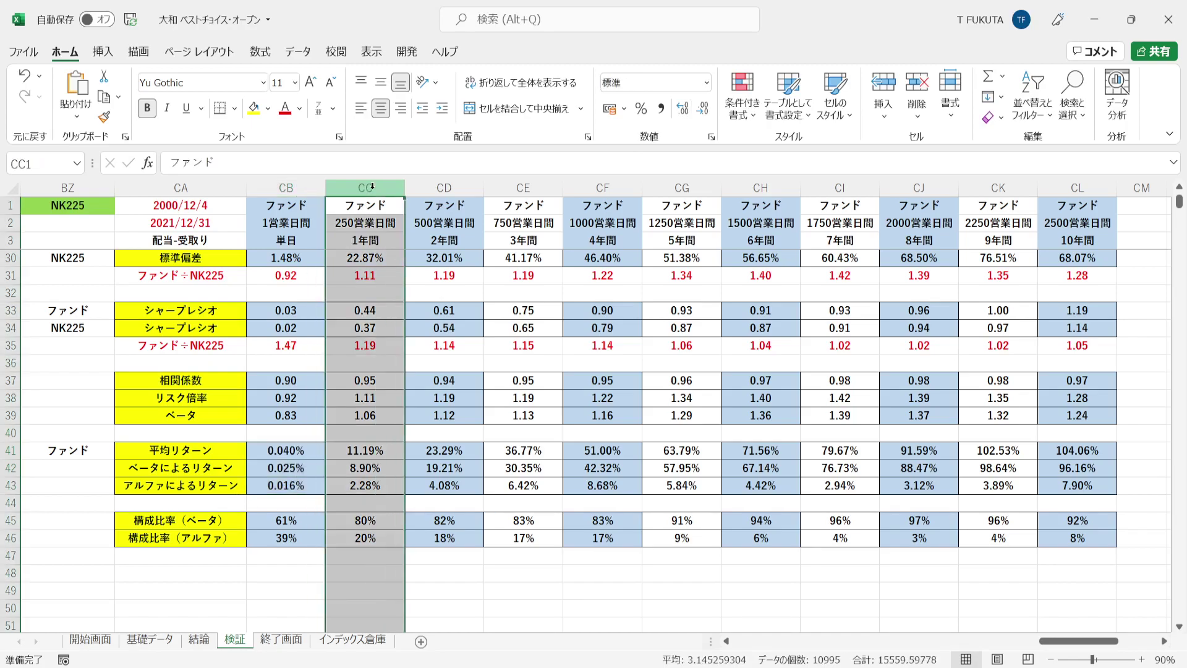
pyautogui.click(332, 452)
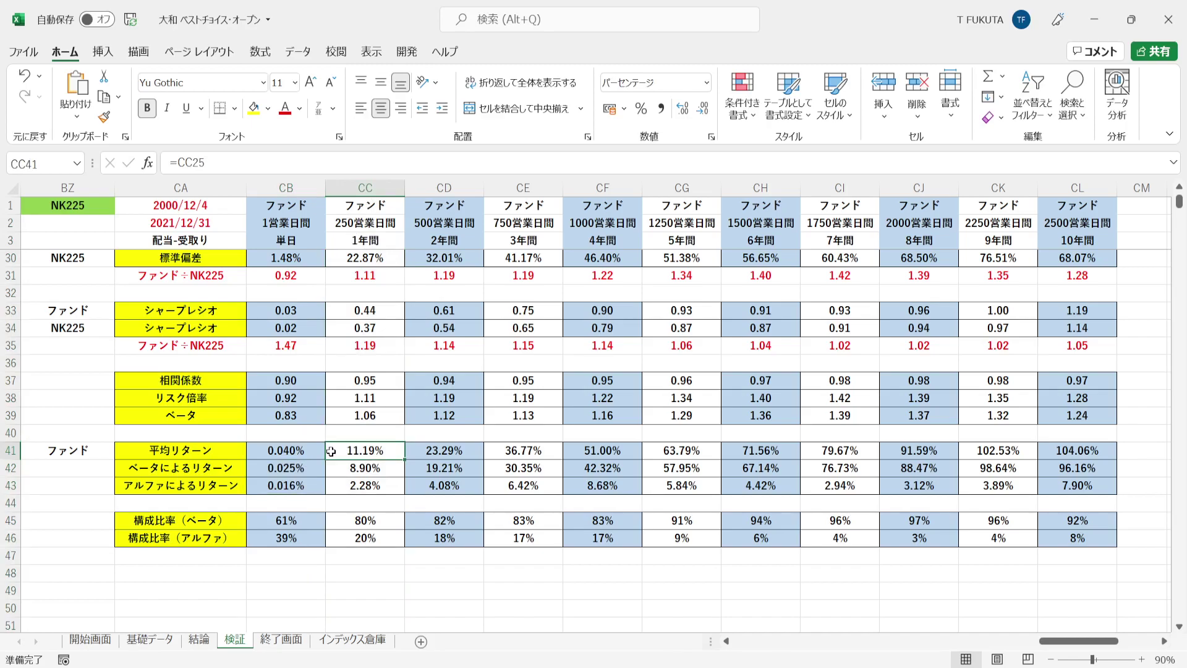
pyautogui.click(332, 469)
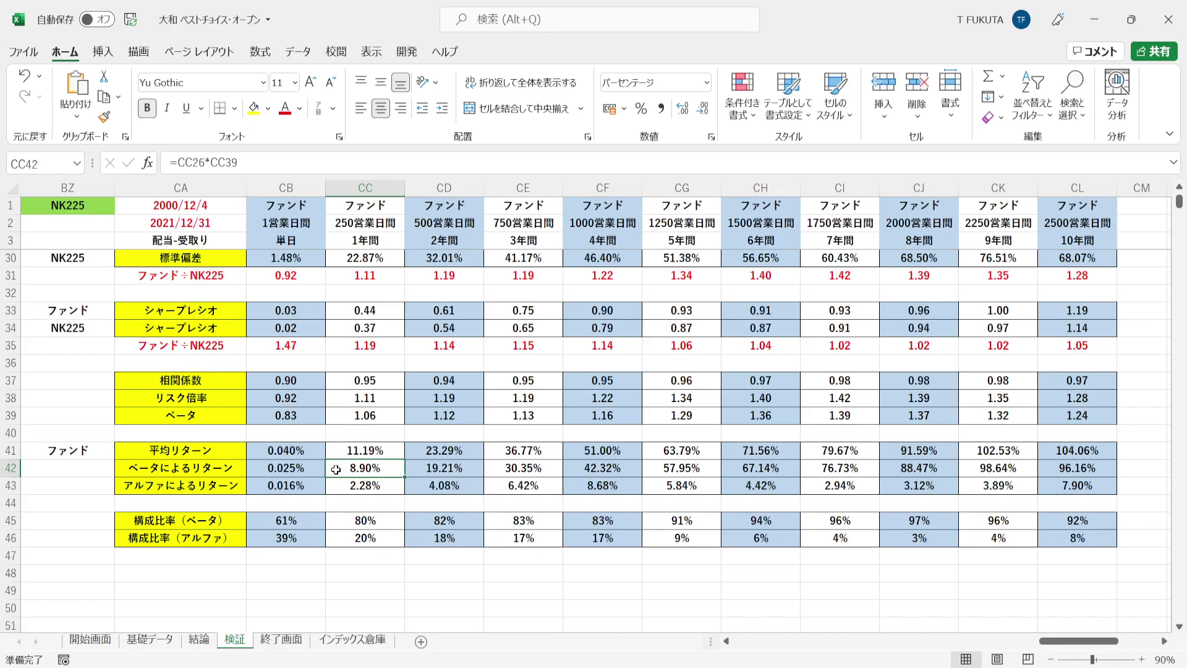
pyautogui.press('Down')
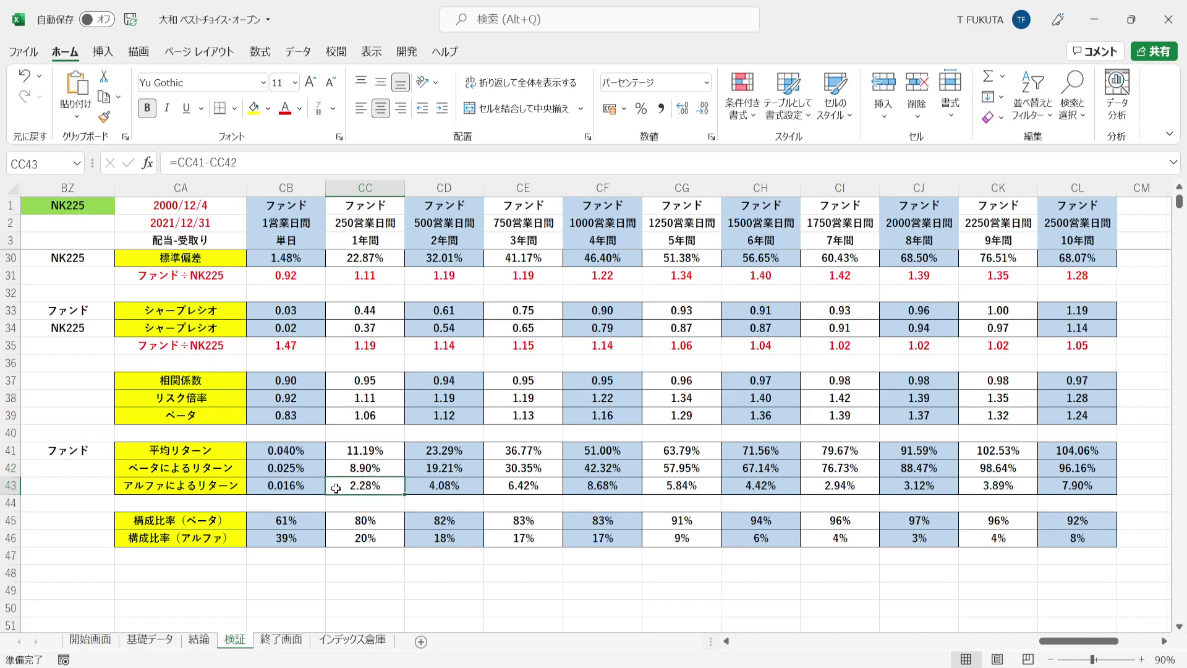
pyautogui.click(336, 450)
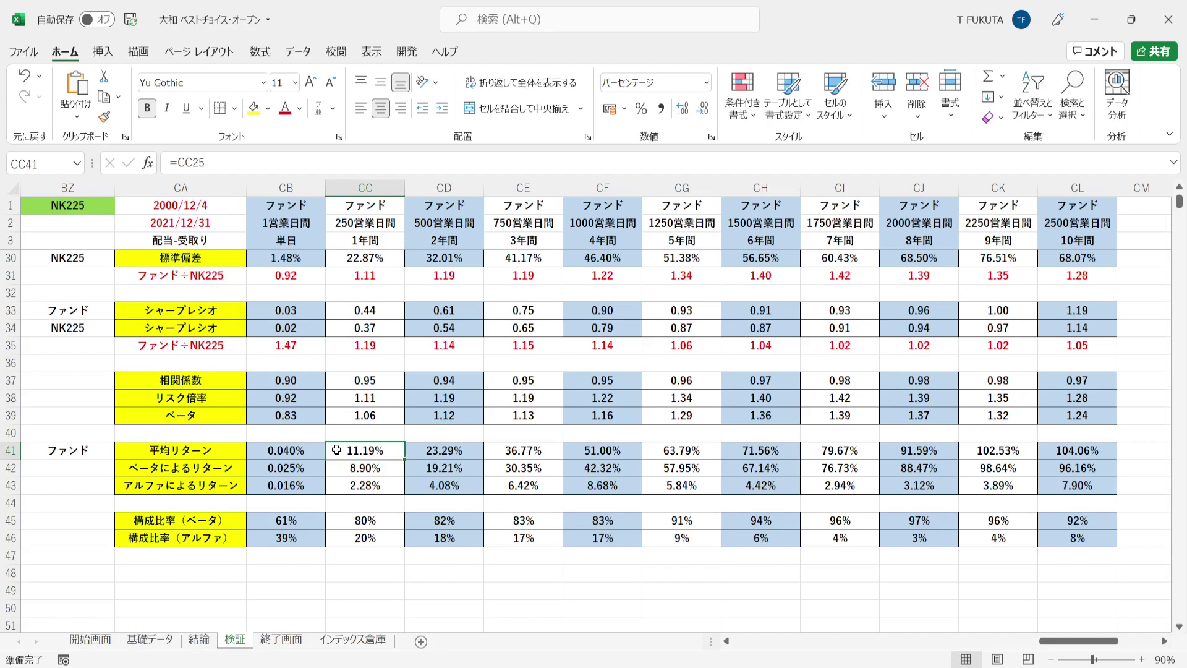
# - Compare ベータによるリターン in row 42 with アルファによるリターン in row 43 across all holding periods
pyautogui.moveTo(411, 458); pyautogui.dragTo(1104, 485)
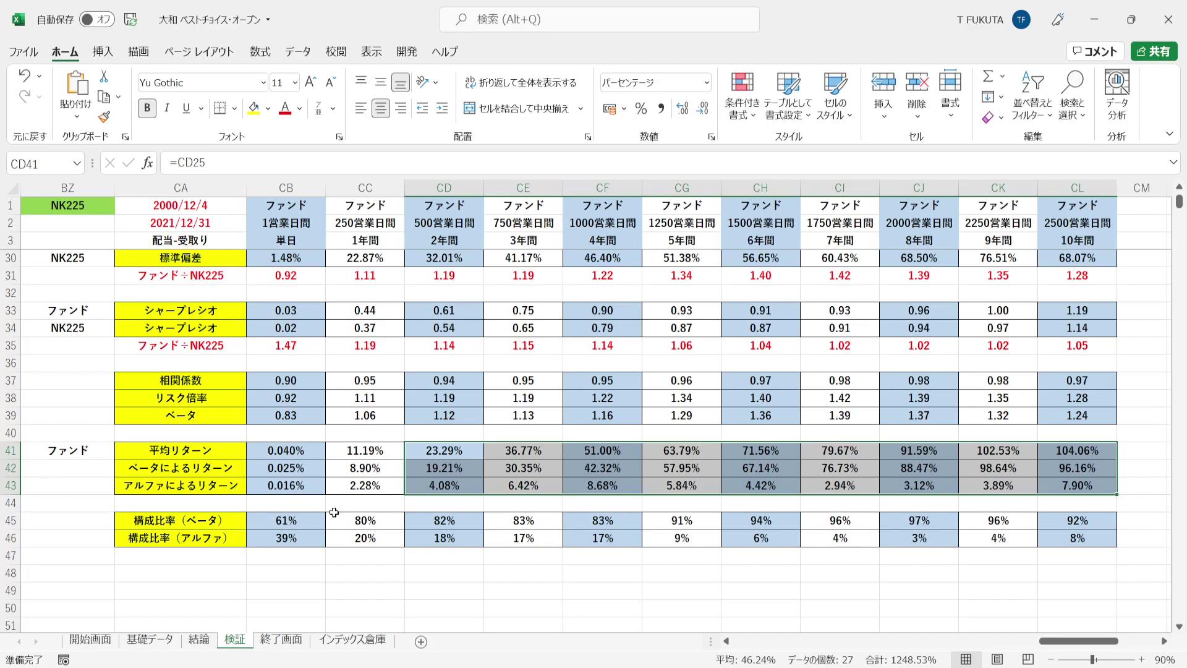
pyautogui.moveTo(259, 488); pyautogui.dragTo(1049, 488)
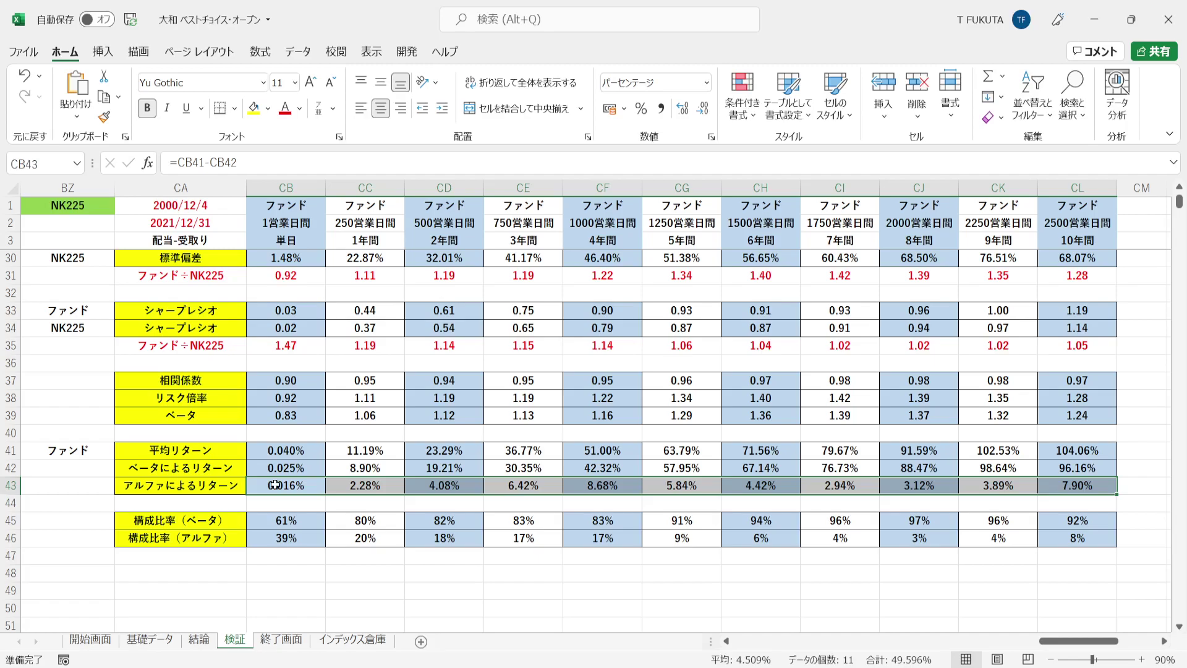
pyautogui.moveTo(259, 470); pyautogui.dragTo(1071, 477)
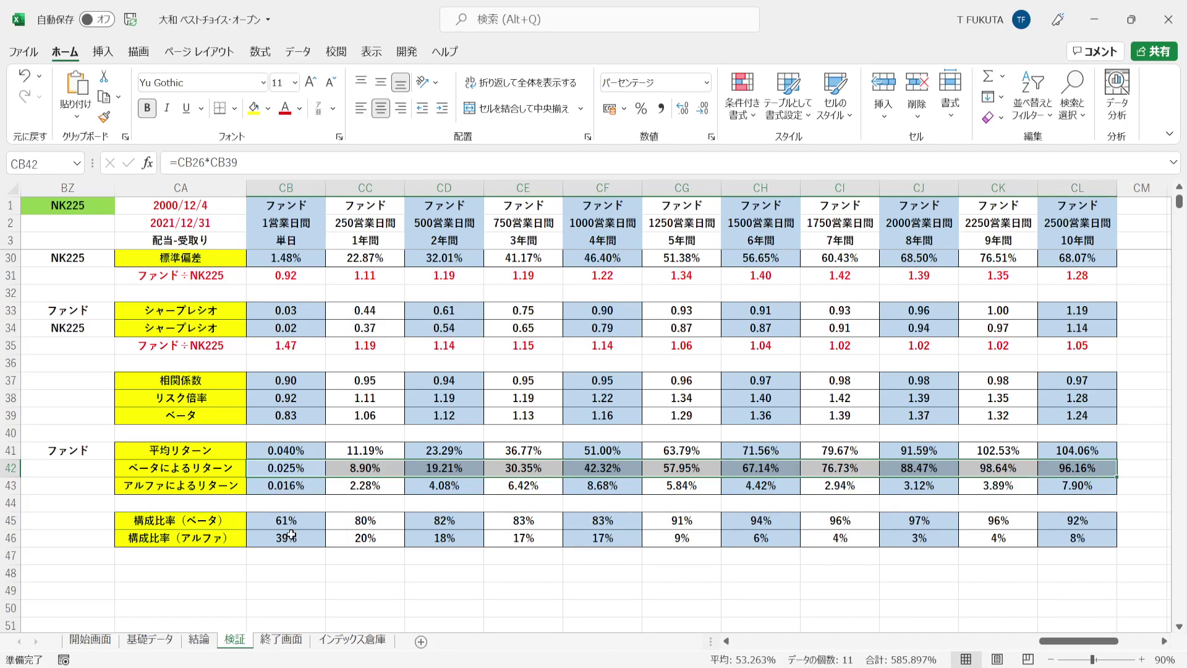
pyautogui.moveTo(262, 490); pyautogui.dragTo(1076, 486)
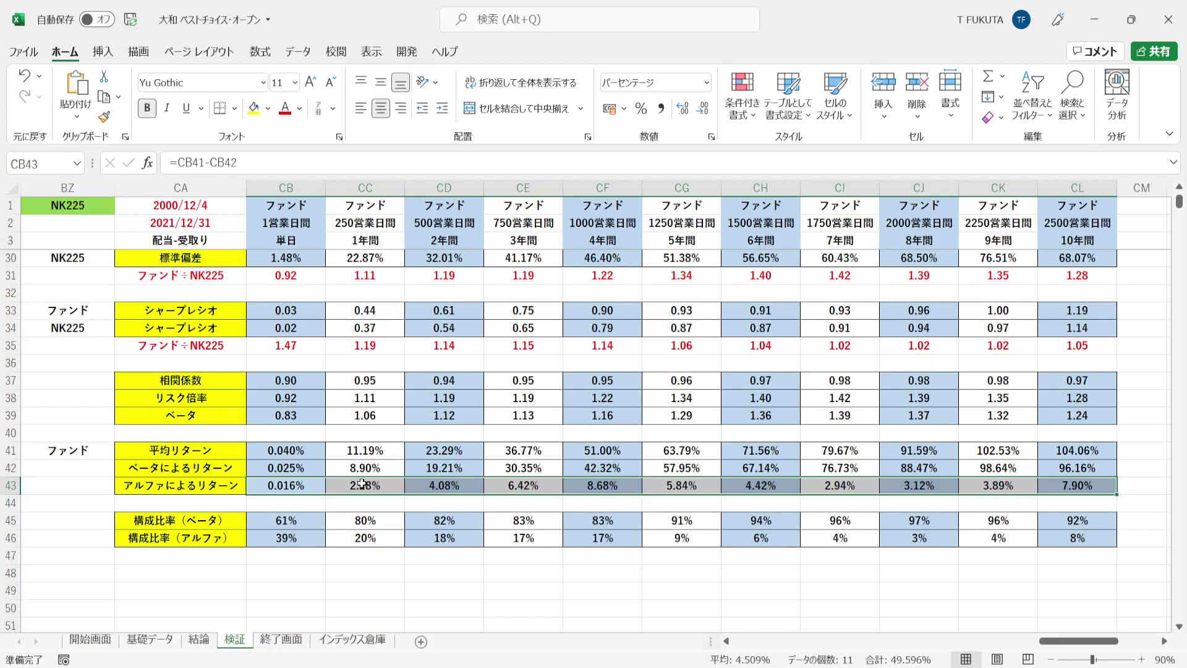
pyautogui.moveTo(262, 468); pyautogui.dragTo(1044, 469)
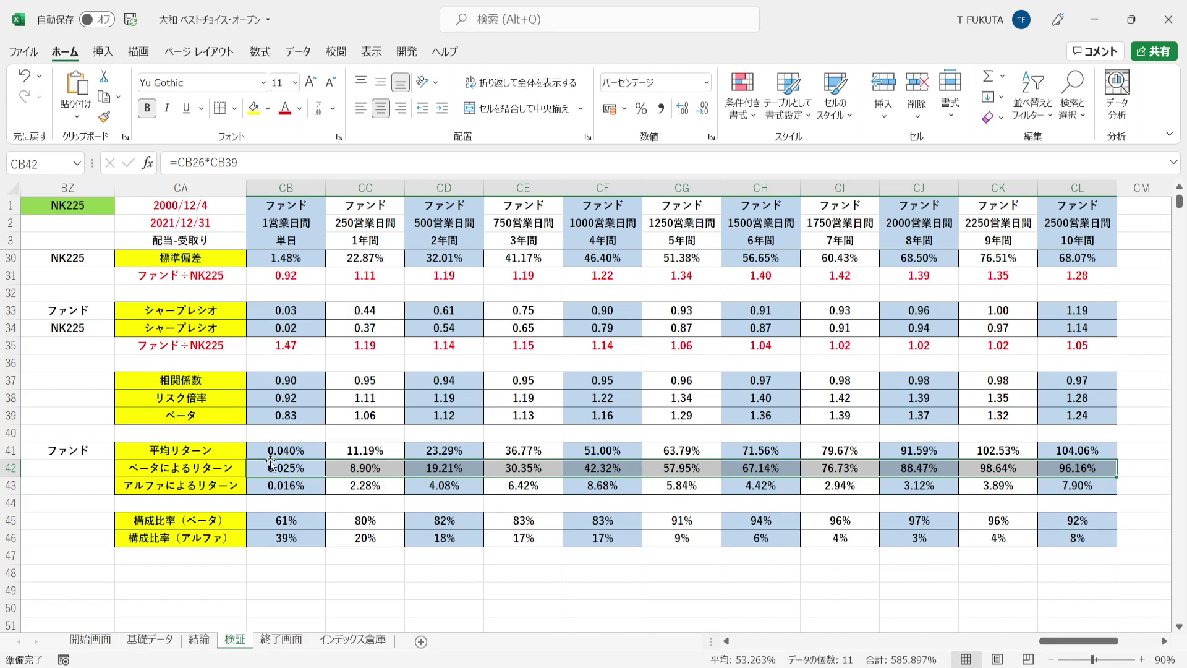
# - Change the comparison index in BZ1 to 東証二部指数
pyautogui.click(100, 453)
pyautogui.click(92, 378)
pyautogui.press('Up')
pyautogui.press('Up')
pyautogui.press('Up')
pyautogui.press('Up')
pyautogui.press('Up')
pyautogui.press('Up')
pyautogui.press('Up')
pyautogui.press('Up')
pyautogui.press('Up')
pyautogui.press('Up')
pyautogui.press('Up')
pyautogui.press('Up')
pyautogui.press('Up')
pyautogui.press('Up')
pyautogui.press('Up')
pyautogui.press('Up')
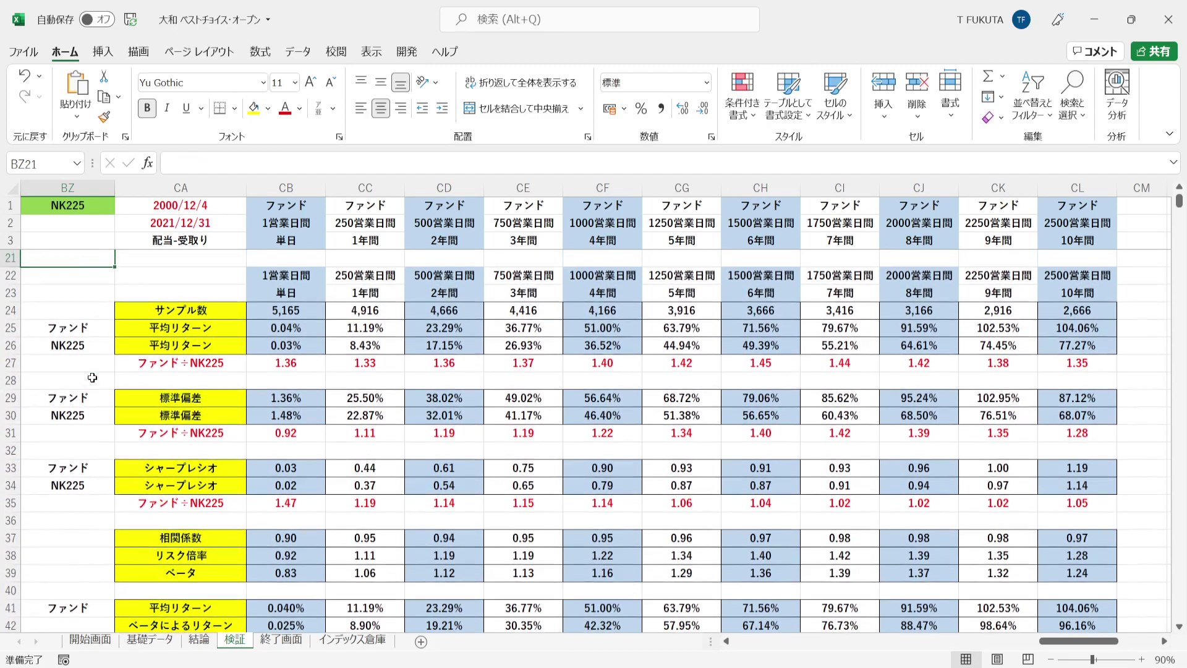
pyautogui.click(68, 206)
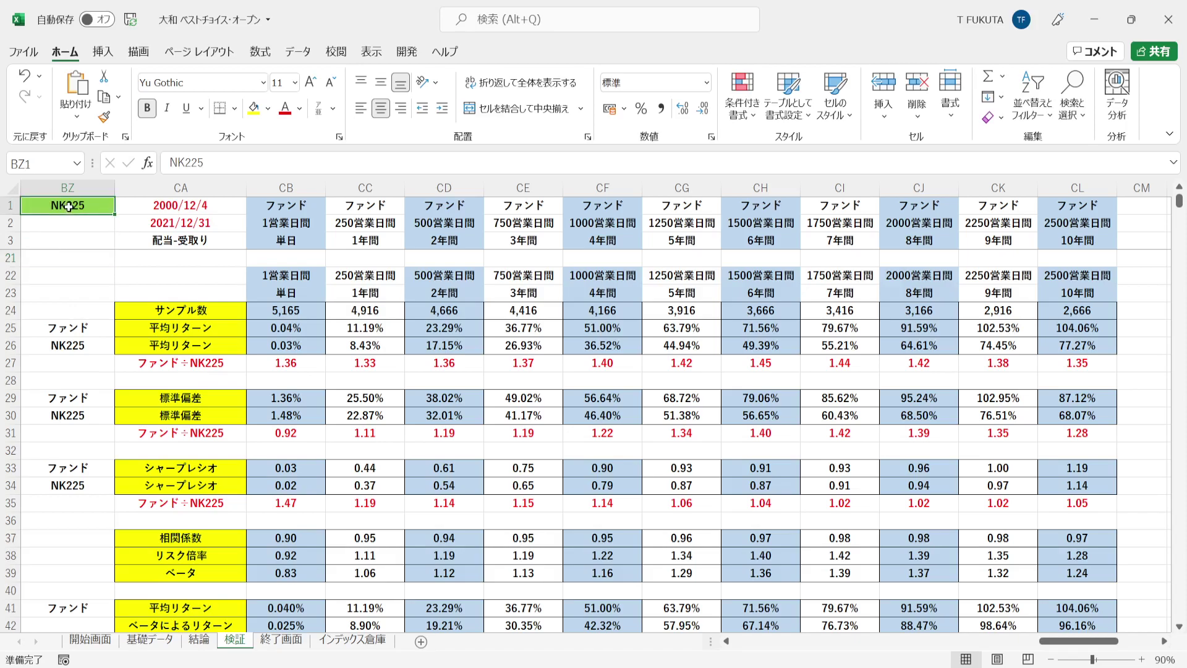
pyautogui.write('とうしょう')
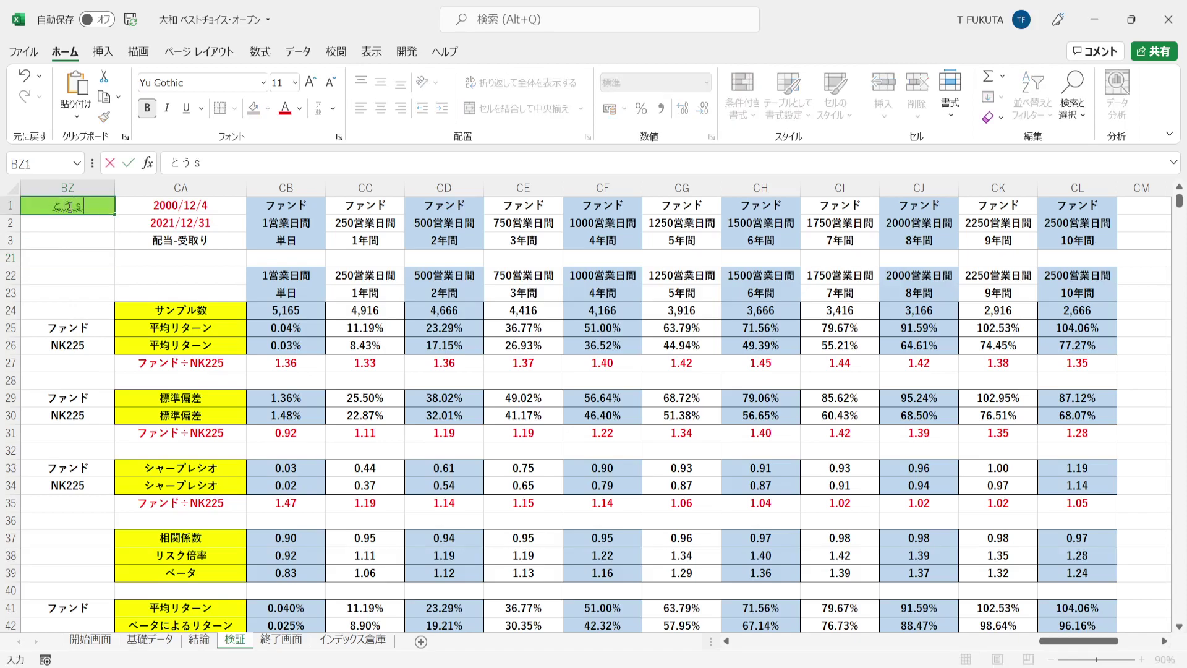
pyautogui.press('Tab')
pyautogui.press('Return')
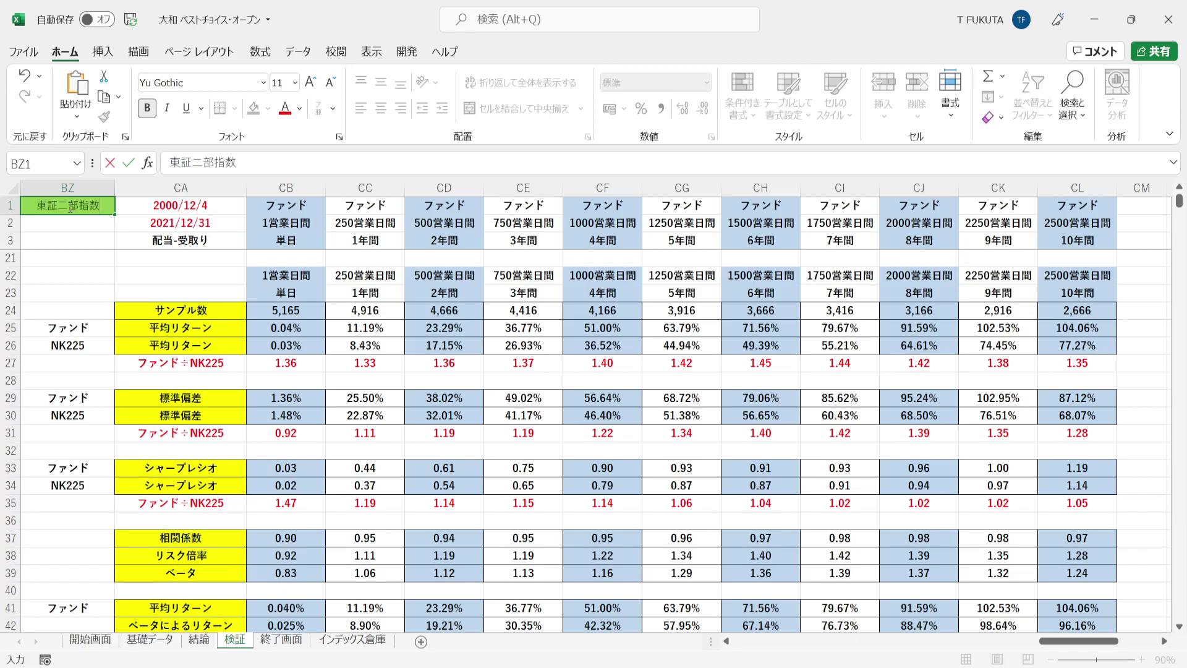
pyautogui.press('Return')
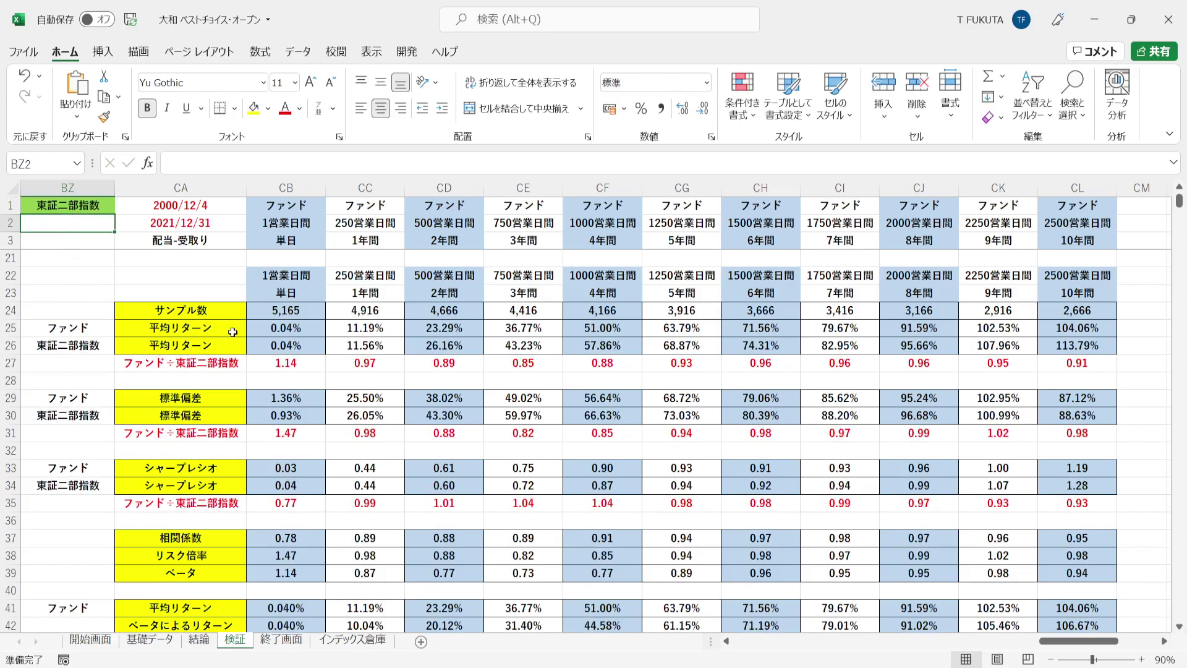
# - Examine the ファンド÷東証二部指数 average-return ratios in row 27 for every holding period
pyautogui.click(264, 365)
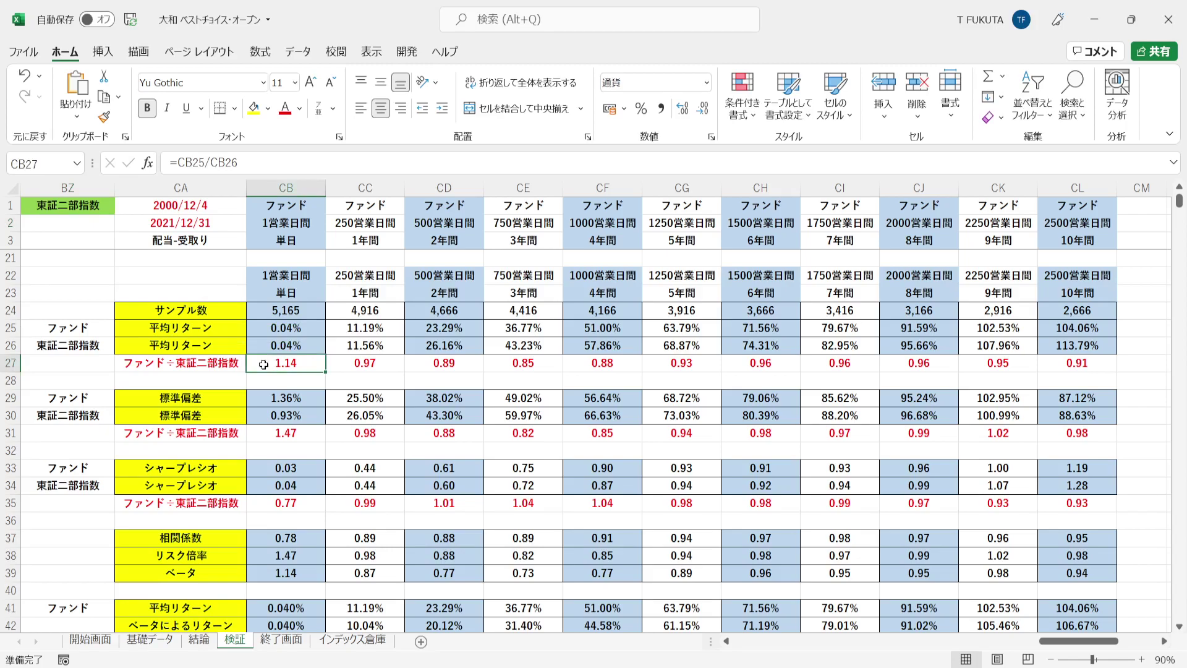
pyautogui.moveTo(344, 361); pyautogui.dragTo(1100, 365)
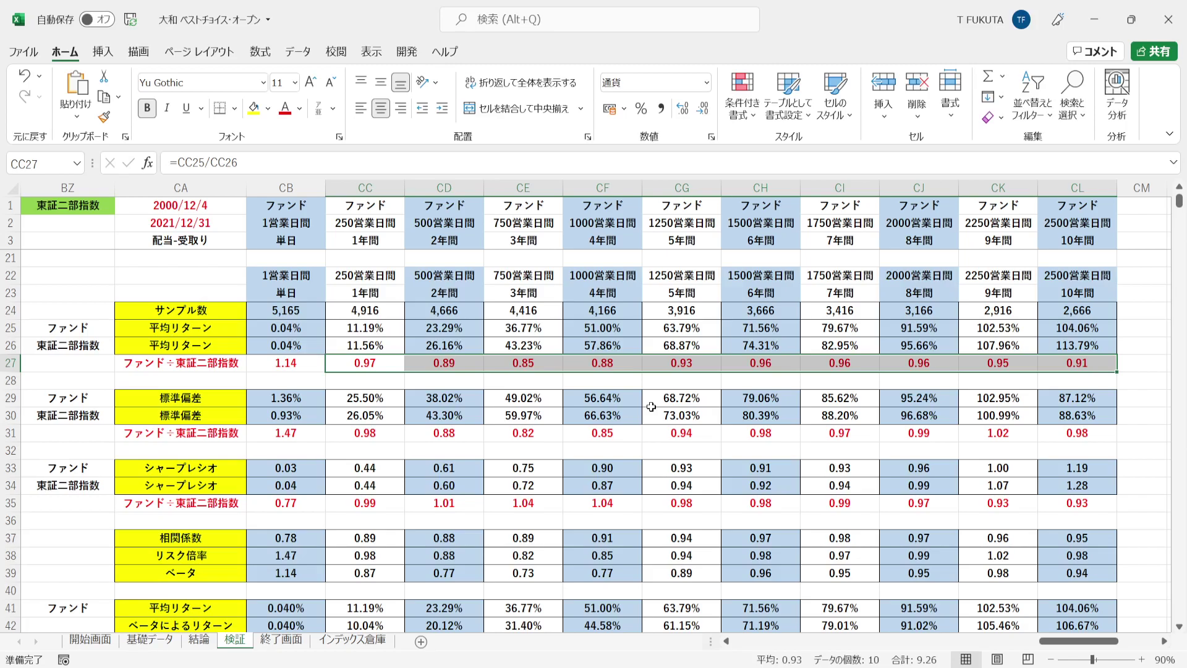
# - Compare the fund's 平均リターン in row 25 with that of 東証二部指数 in row 26 across the holding periods
pyautogui.click(334, 328)
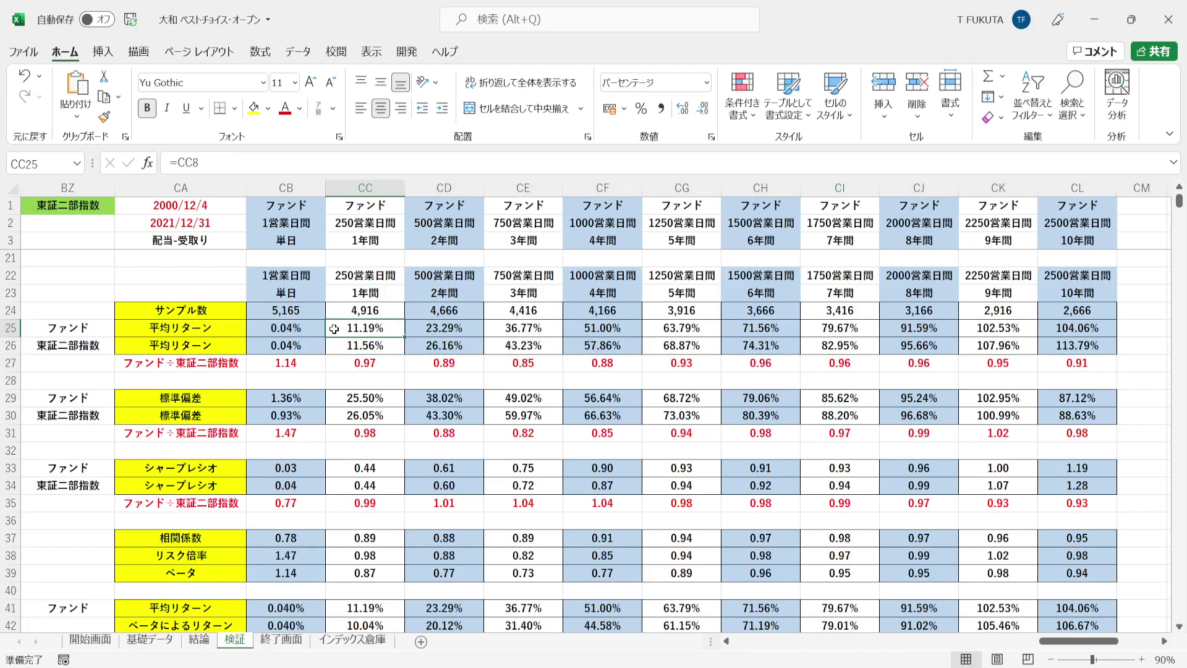
pyautogui.press('Down')
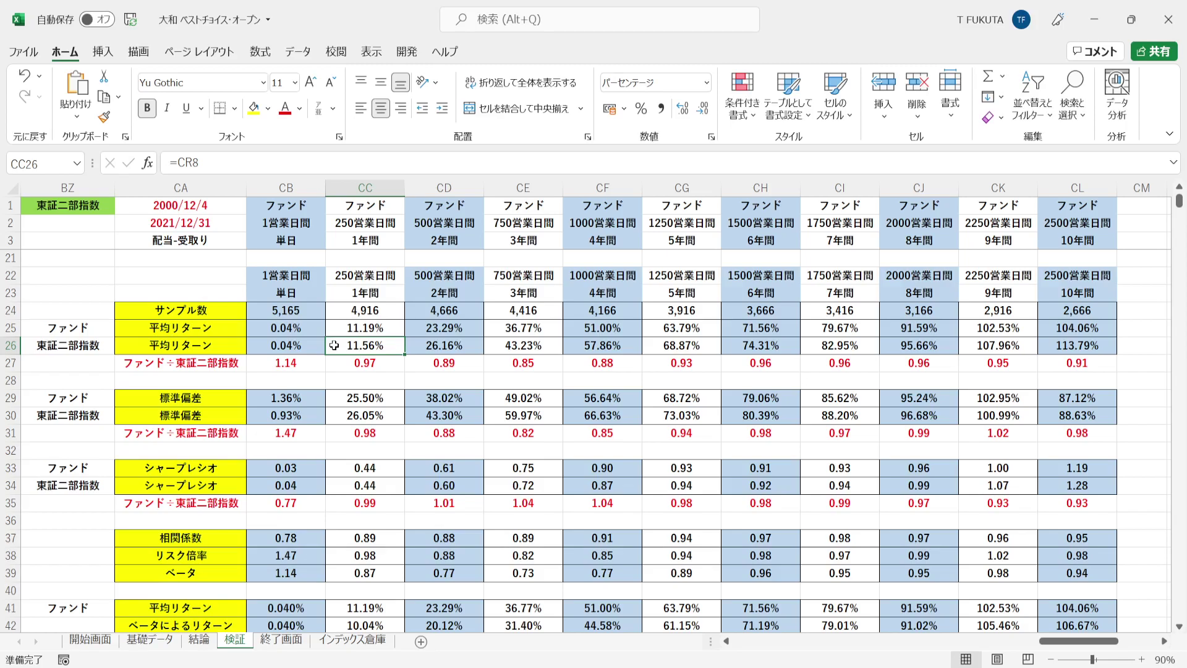
pyautogui.moveTo(418, 345); pyautogui.dragTo(1056, 344)
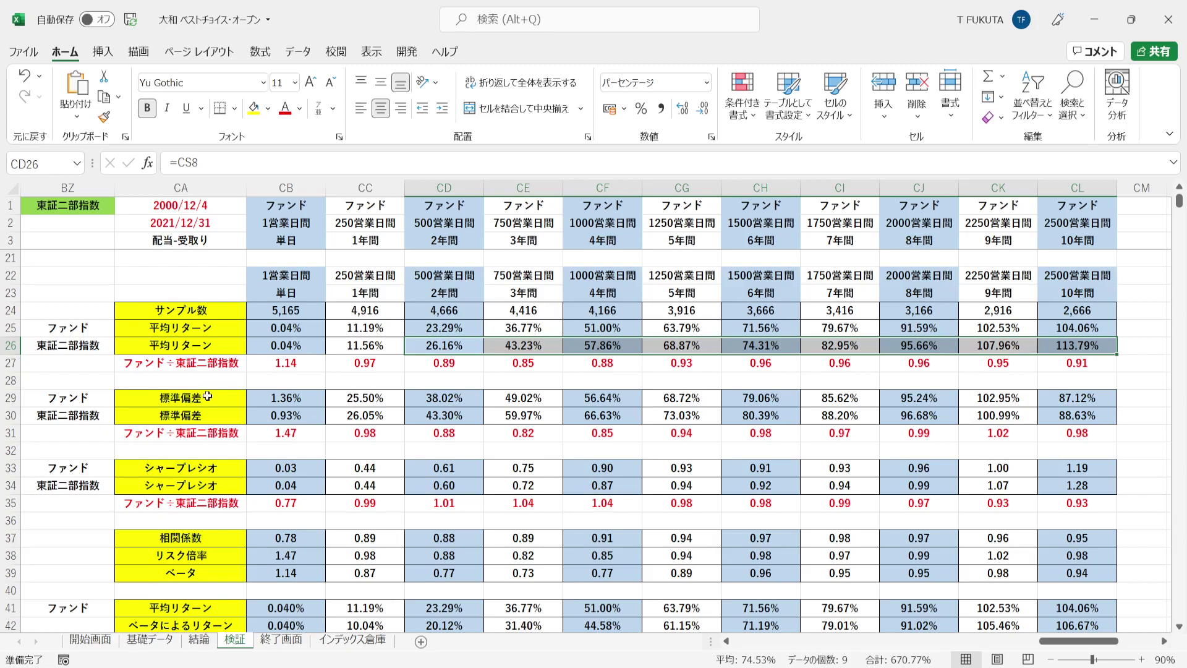
# - Examine the 標準偏差 of the fund and 東証二部指数 and their ratios in rows 29 to 31, including the single-day ratio
pyautogui.moveTo(220, 396); pyautogui.dragTo(1082, 431)
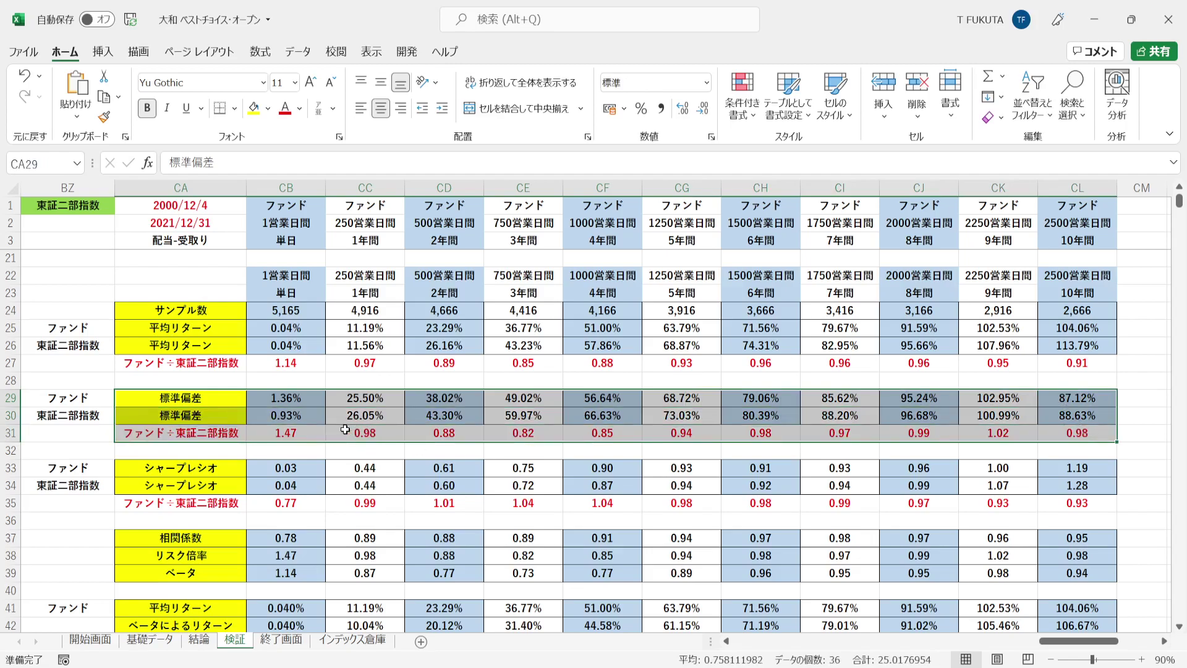
pyautogui.moveTo(345, 434); pyautogui.dragTo(1076, 436)
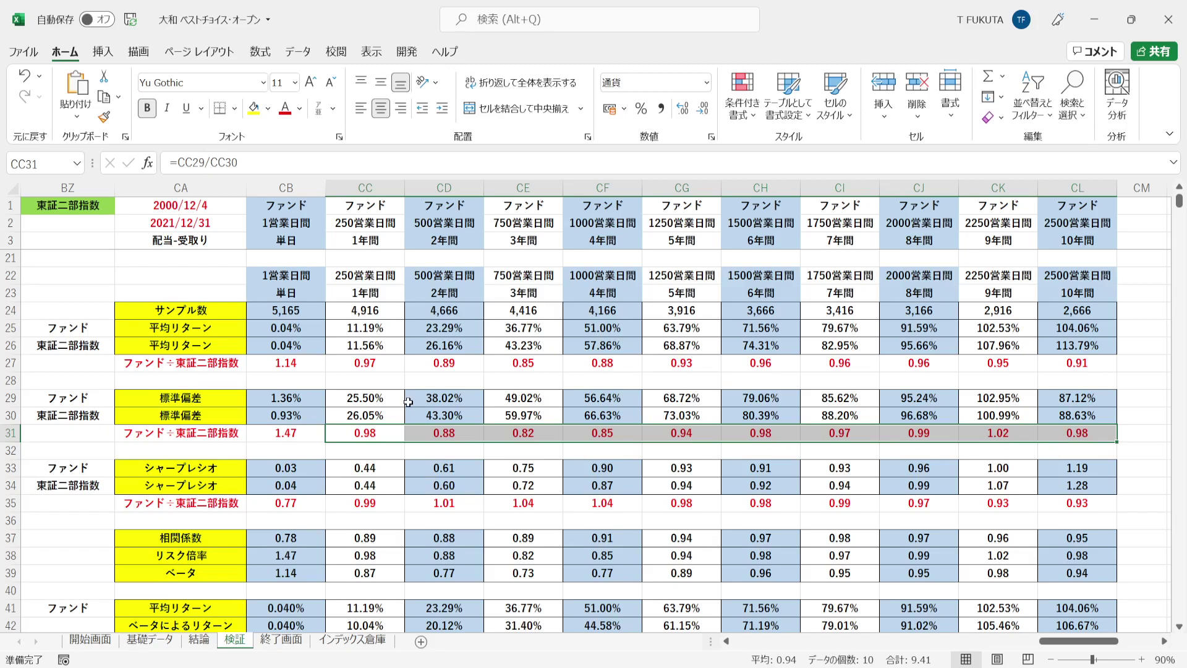
pyautogui.click(260, 437)
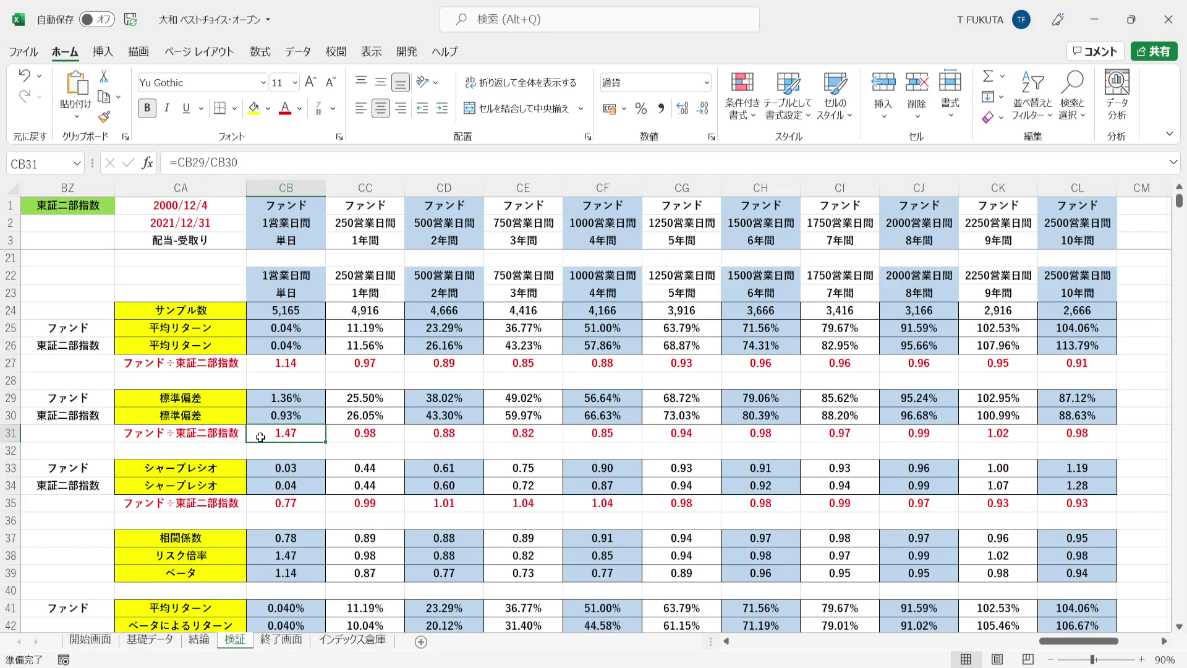
# - Compare the シャープレシオ of the fund and 東証二部指数 and their ratios in rows 33 to 35 by holding period
pyautogui.moveTo(262, 468); pyautogui.dragTo(1065, 504)
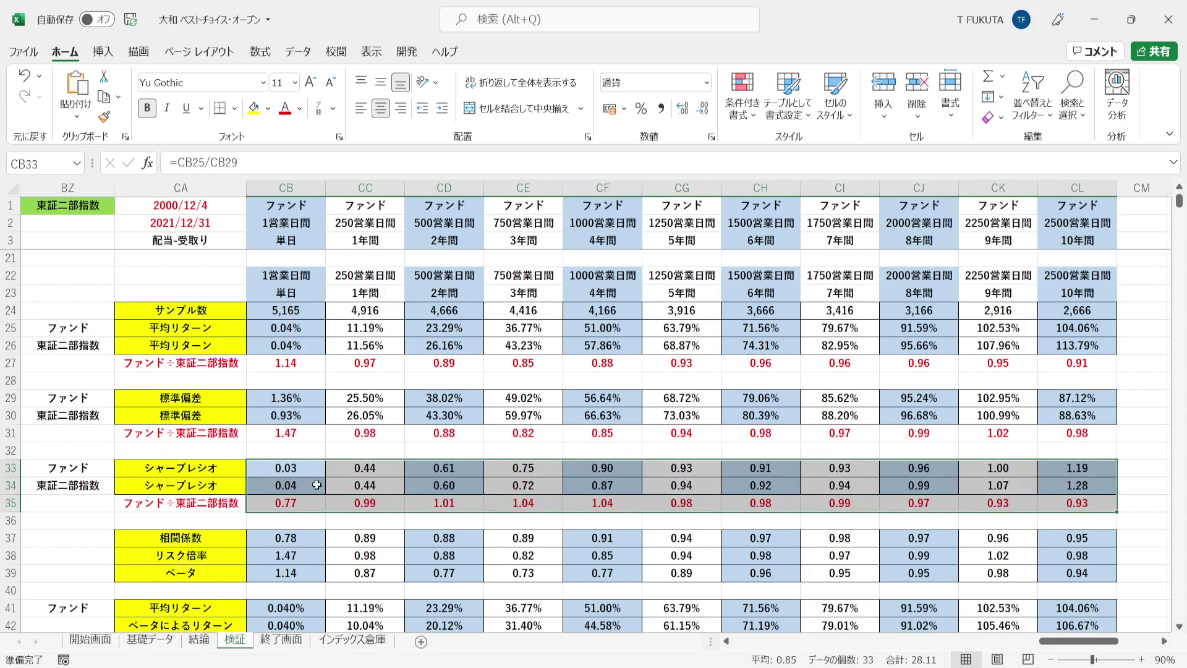
pyautogui.moveTo(265, 468); pyautogui.dragTo(1075, 470)
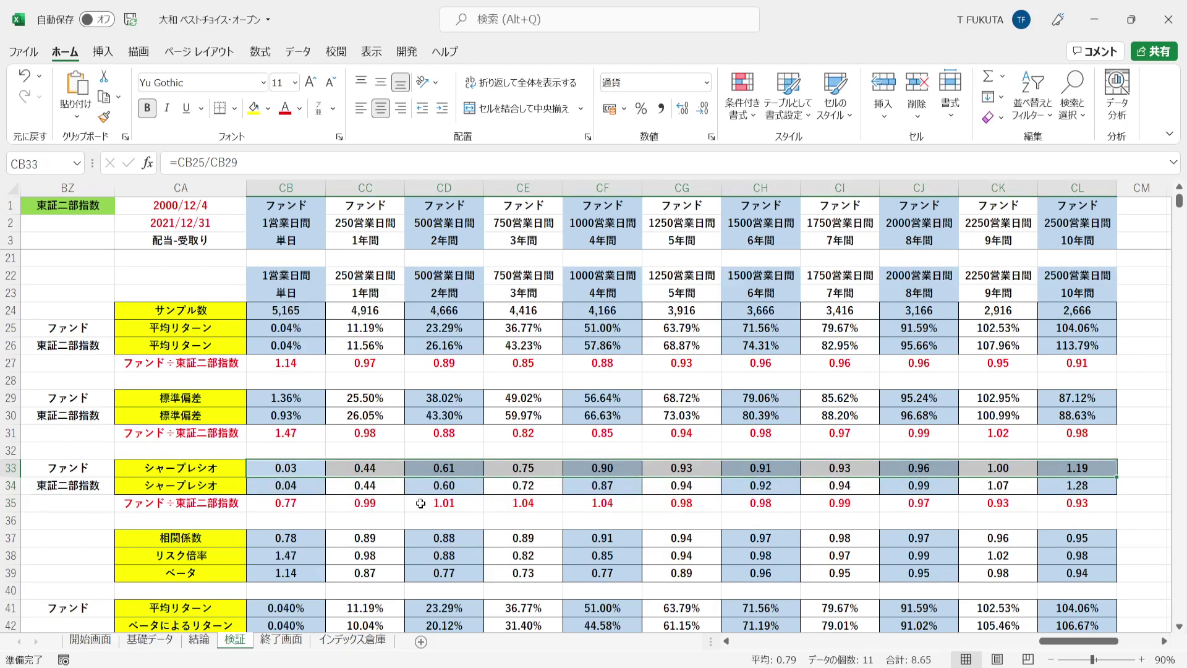
pyautogui.moveTo(421, 504); pyautogui.dragTo(605, 503)
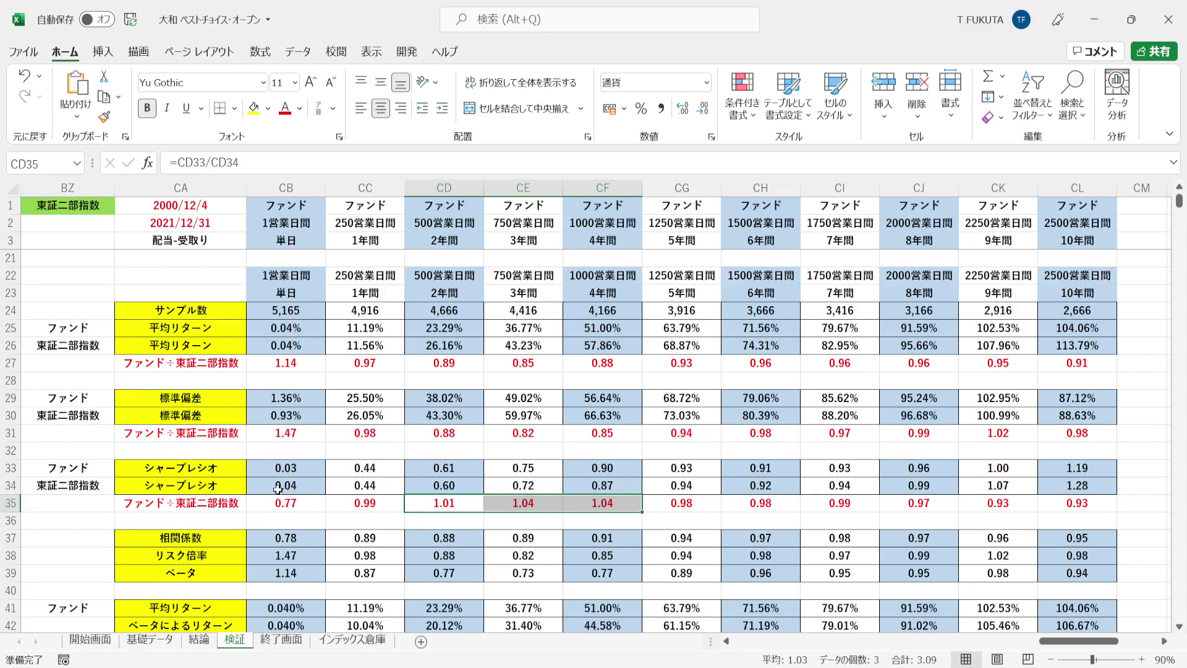
pyautogui.moveTo(276, 471); pyautogui.dragTo(362, 484)
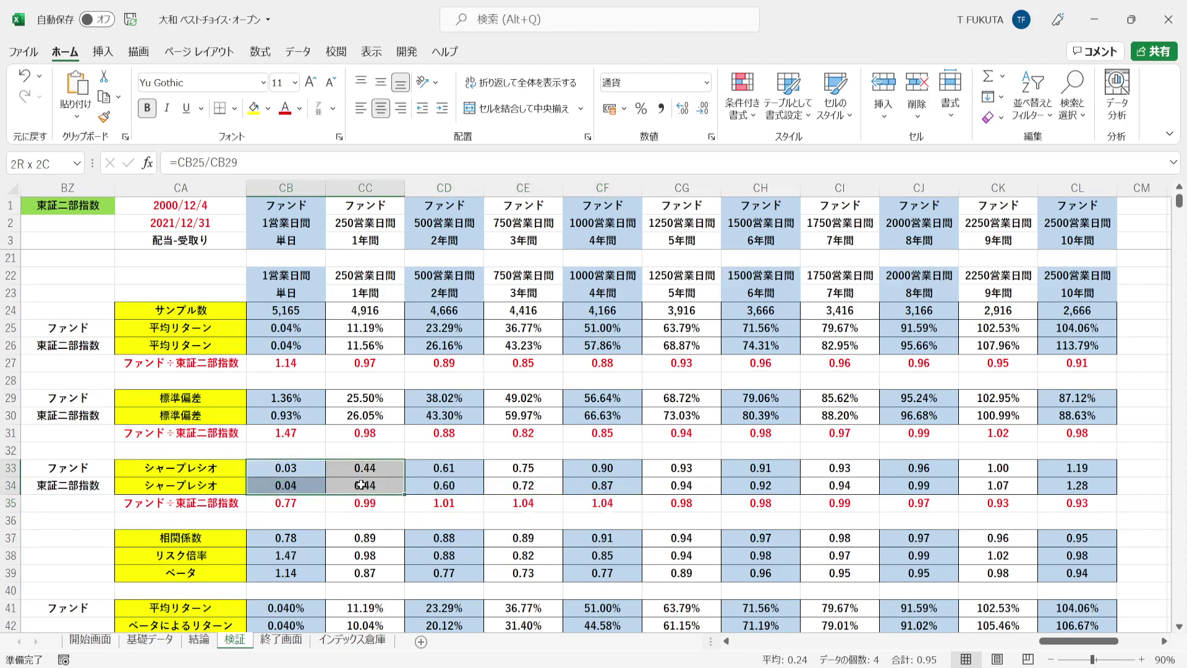
pyautogui.moveTo(661, 467); pyautogui.dragTo(1084, 495)
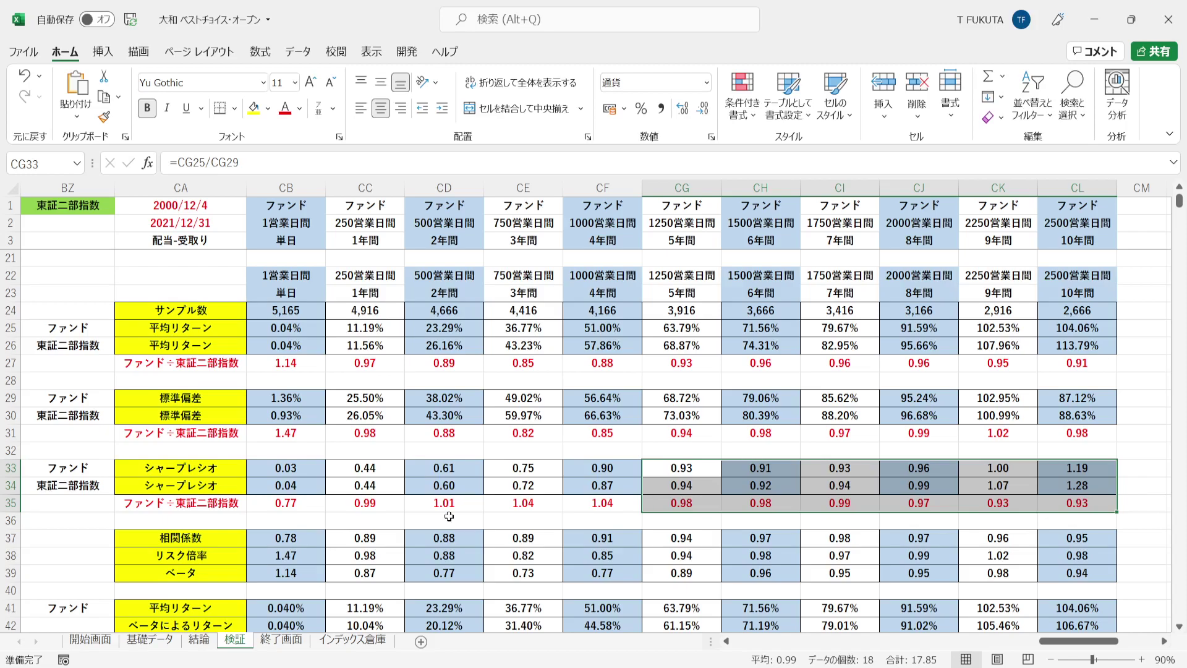
# - Examine the 相関係数, リスク倍率 and ベータ against 東証二部指数 in rows 37 to 39 for all holding periods
pyautogui.moveTo(265, 536); pyautogui.dragTo(1106, 541)
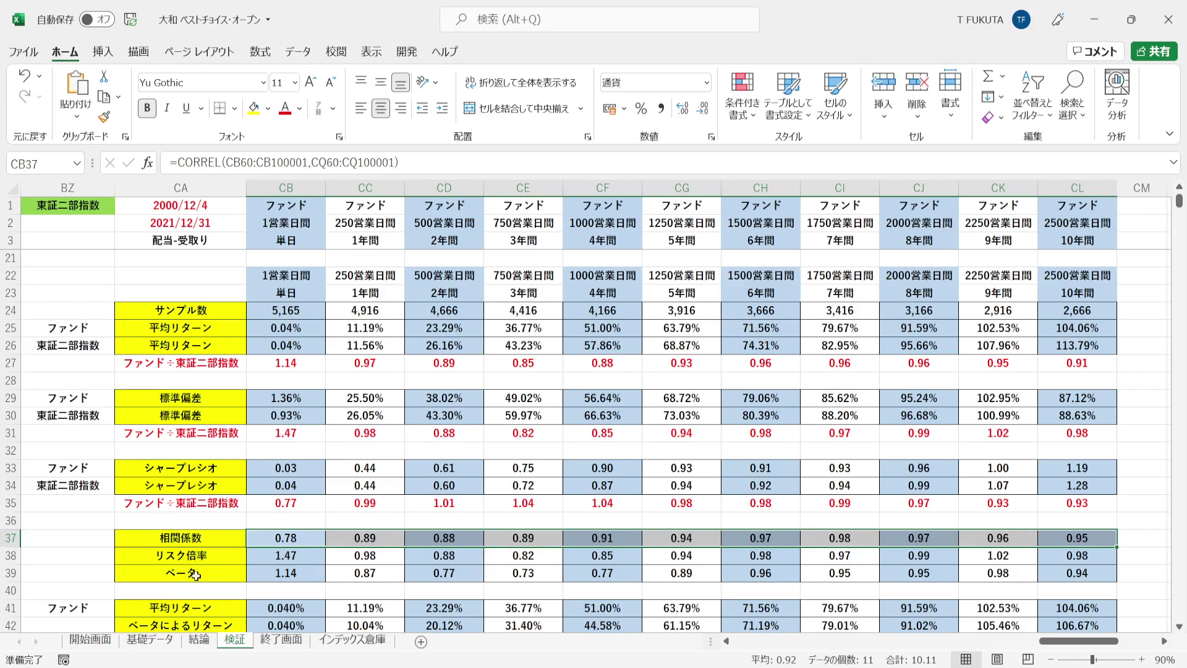
pyautogui.click(260, 554)
pyautogui.moveTo(259, 554); pyautogui.dragTo(1047, 573)
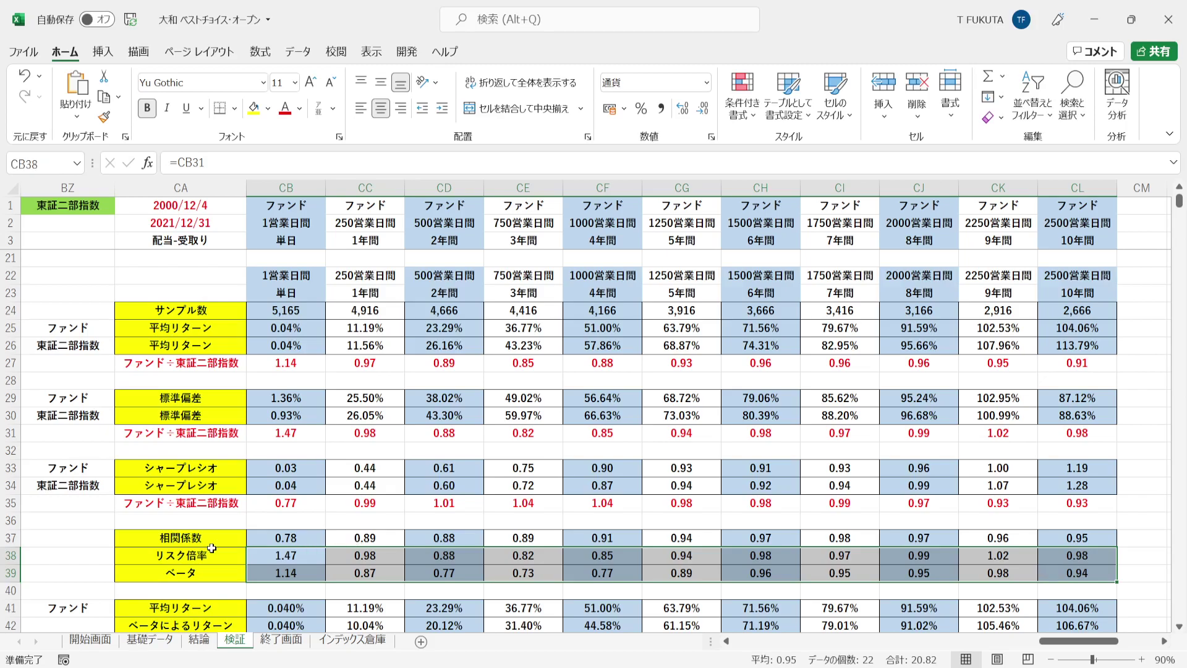
# - Examine アルファによるリターン in row 43, checking the single-day, 9年間 and 10年間 values separately from the 1年間 to 8年間 range
pyautogui.click(79, 588)
pyautogui.press('Down')
pyautogui.press('Down')
pyautogui.press('Down')
pyautogui.press('Down')
pyautogui.press('Down')
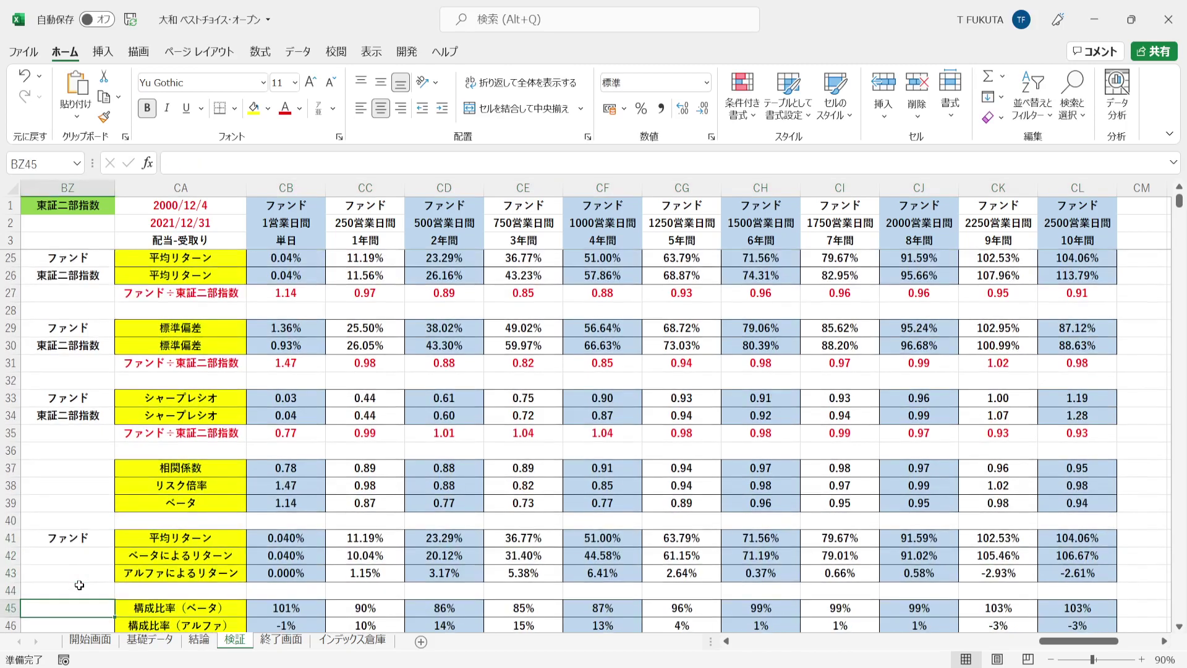
pyautogui.press('Down')
pyautogui.press('Down')
pyautogui.press('Down')
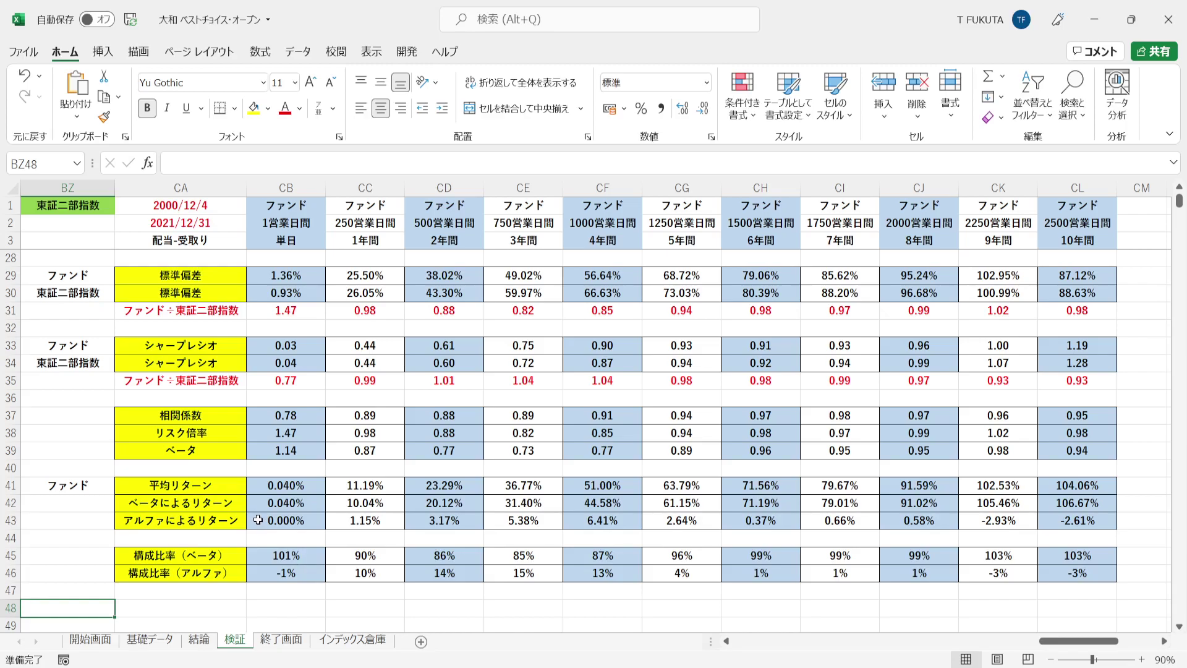
pyautogui.moveTo(257, 520); pyautogui.dragTo(1068, 522)
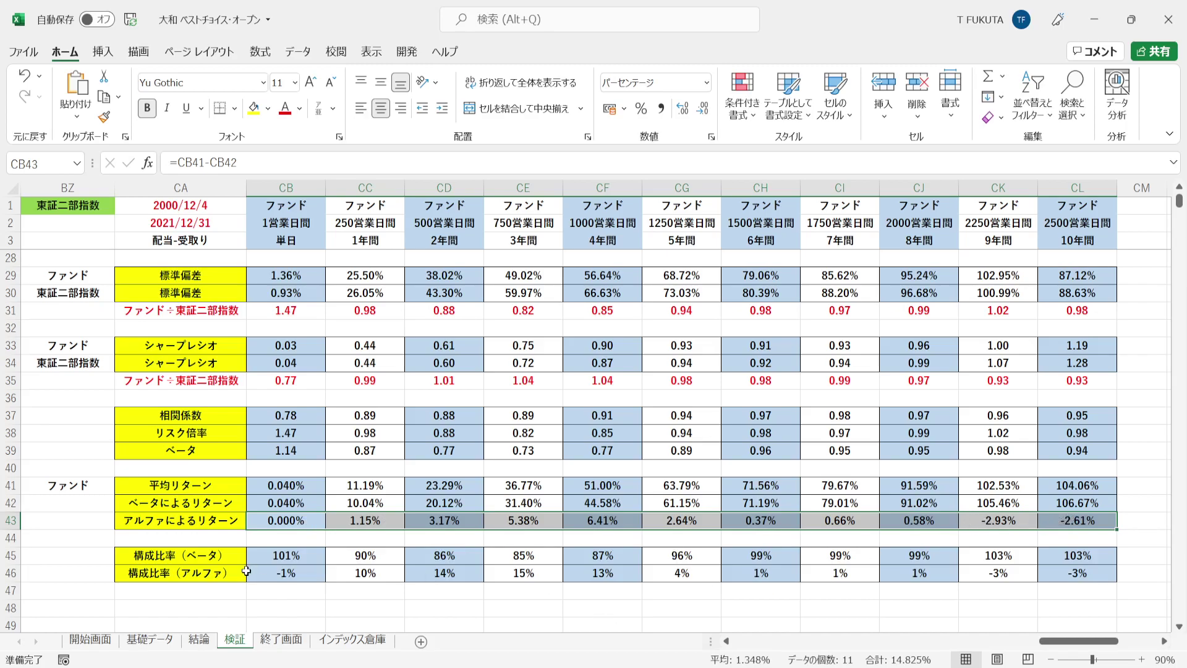
pyautogui.click(256, 521)
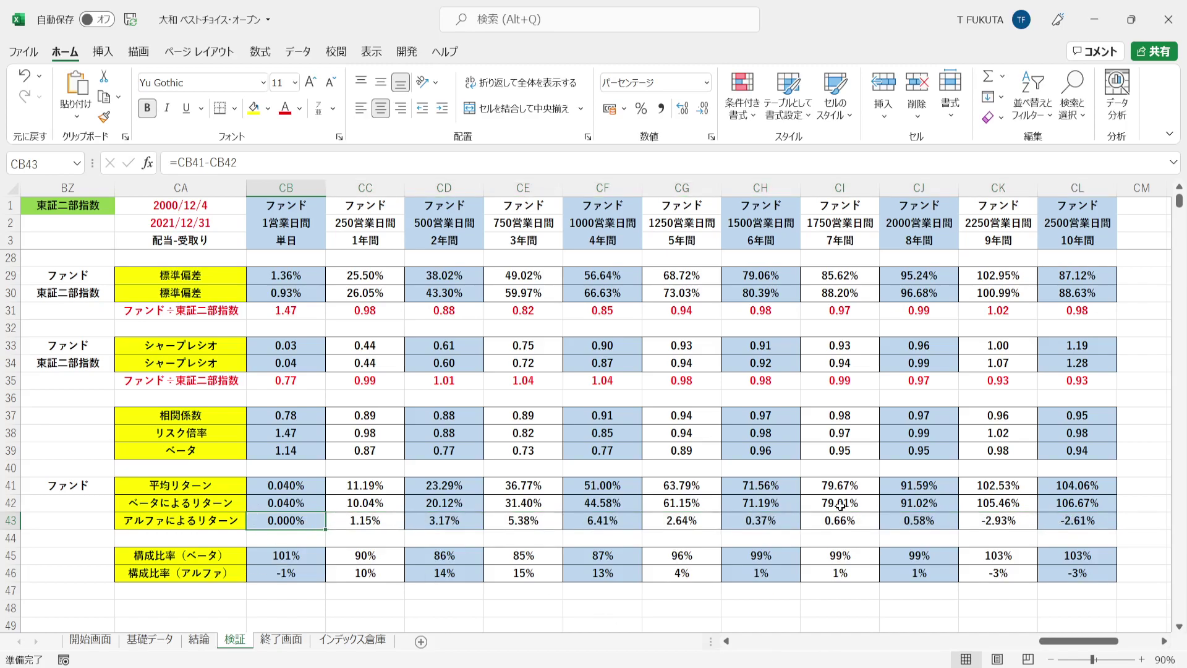
pyautogui.click(964, 521)
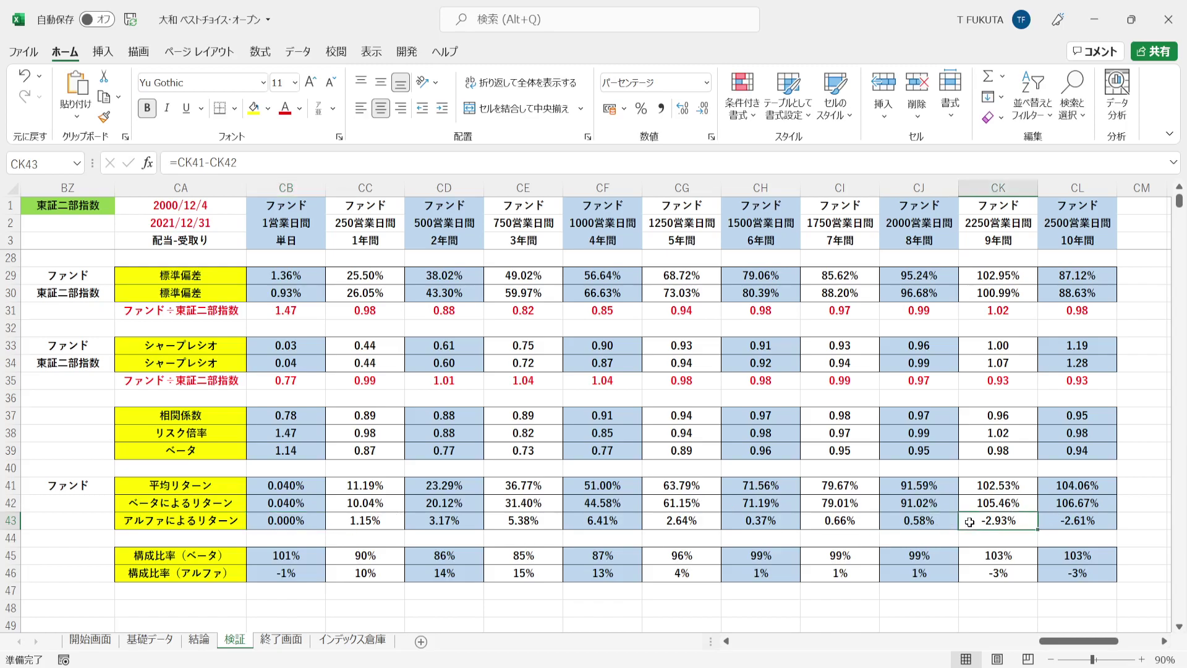
pyautogui.click(1047, 520)
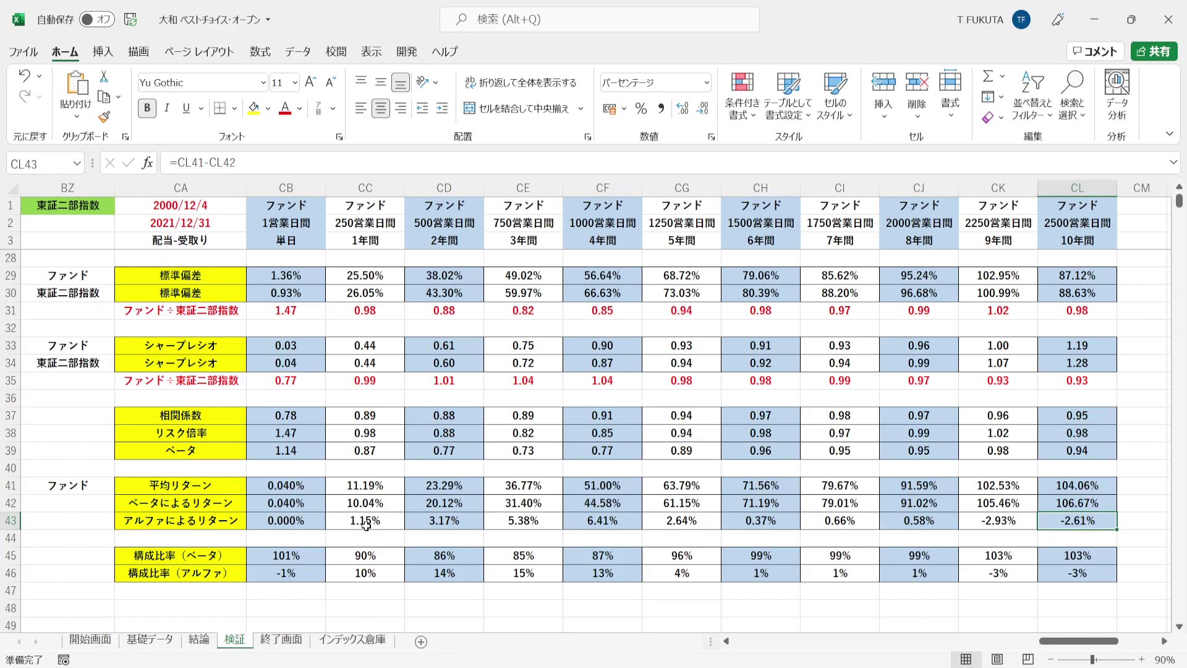
pyautogui.moveTo(341, 522); pyautogui.dragTo(929, 521)
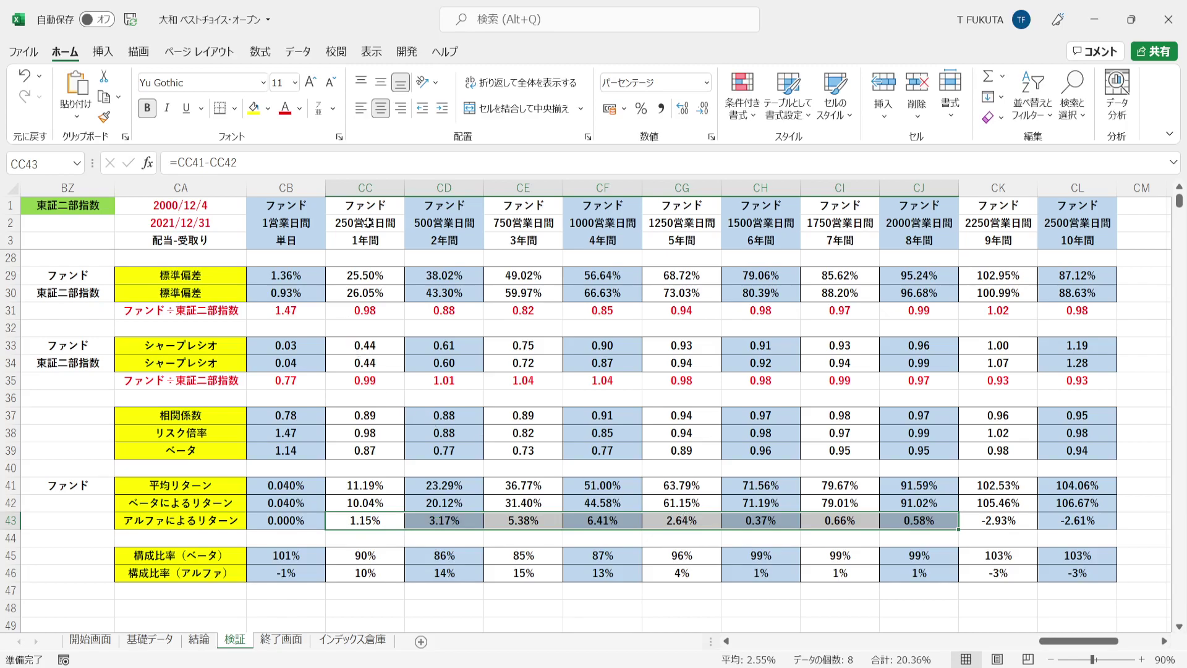
# - Examine the 250営業日間 column CC, relating the 平均リターン in CC41 to the ベータ in CC39 and the beta and alpha returns
pyautogui.click(364, 188)
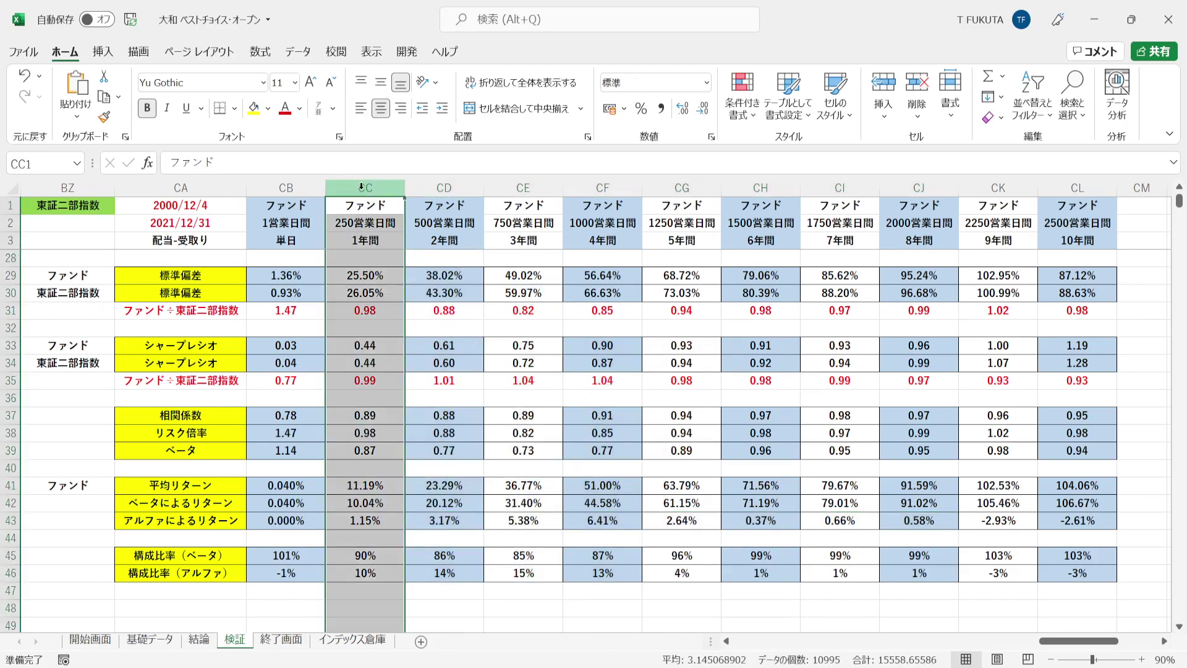
pyautogui.click(333, 488)
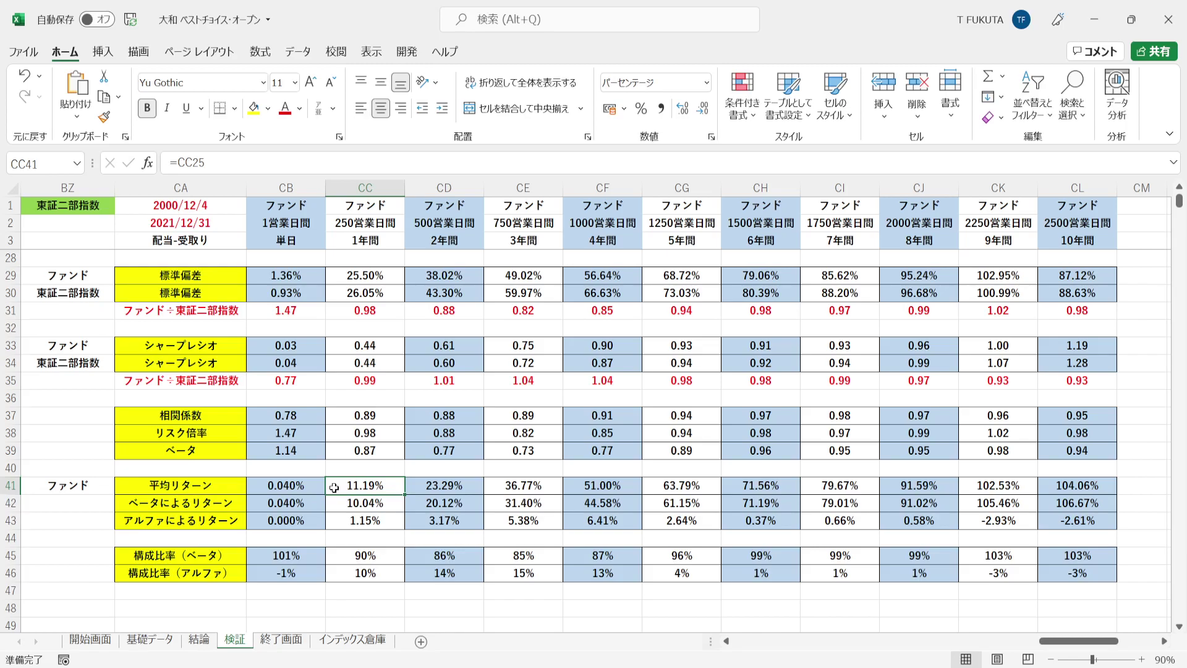
pyautogui.click(337, 451)
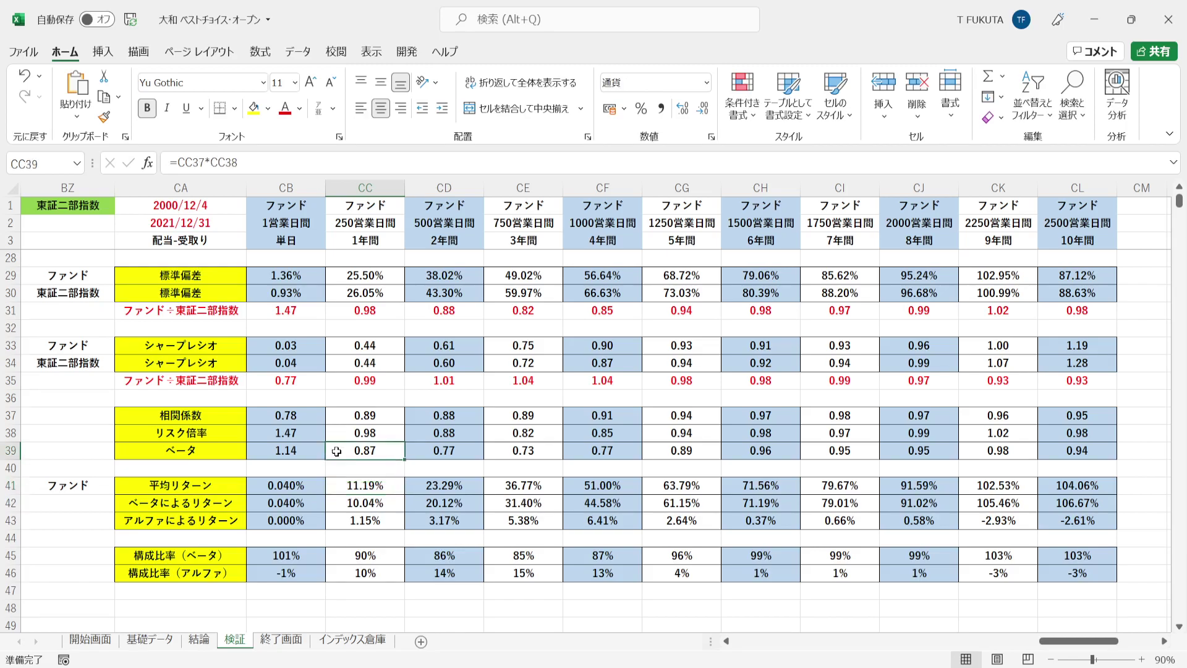
pyautogui.click(340, 507)
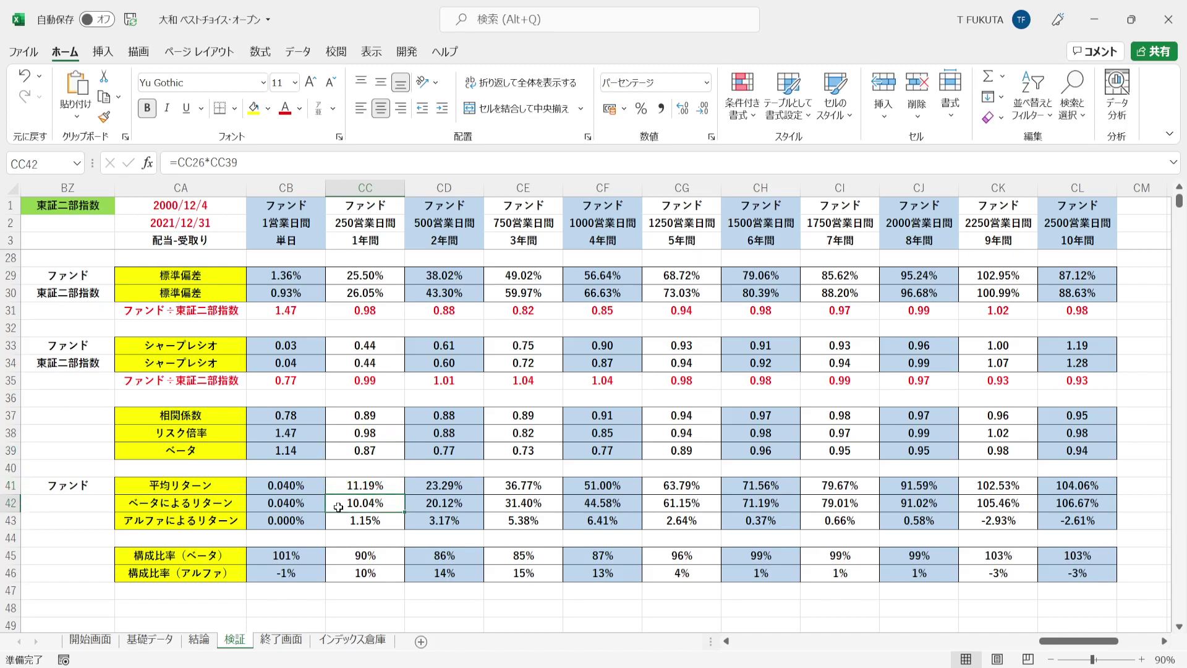
pyautogui.press('Return')
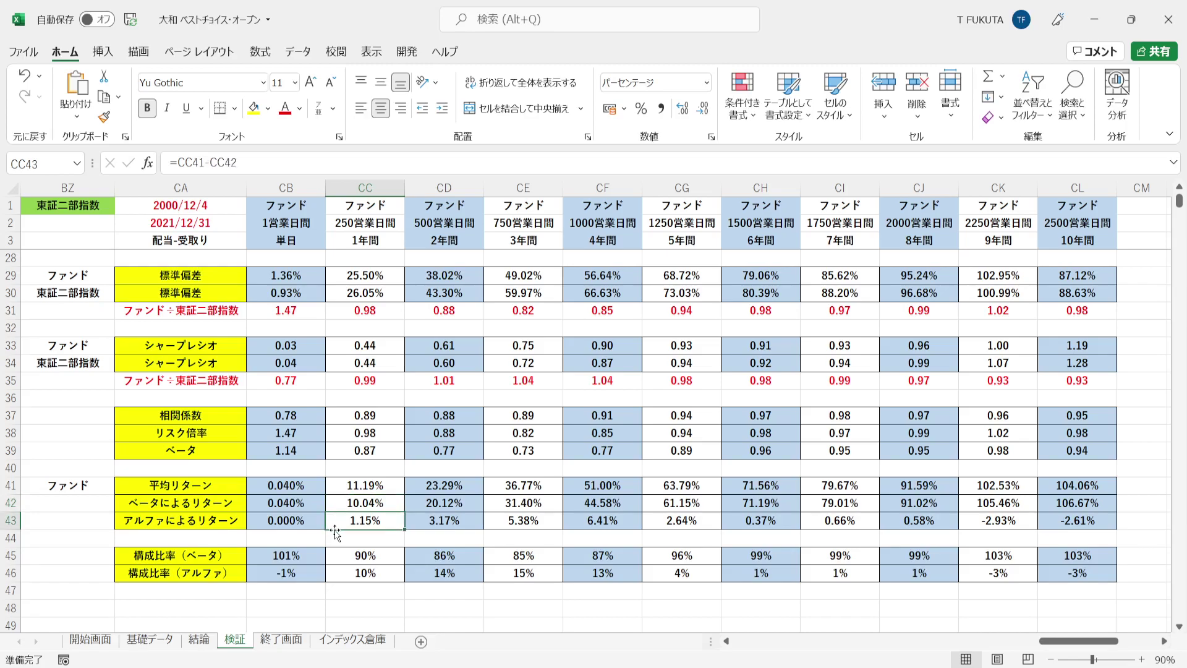
pyautogui.press('Up')
pyautogui.press('Up')
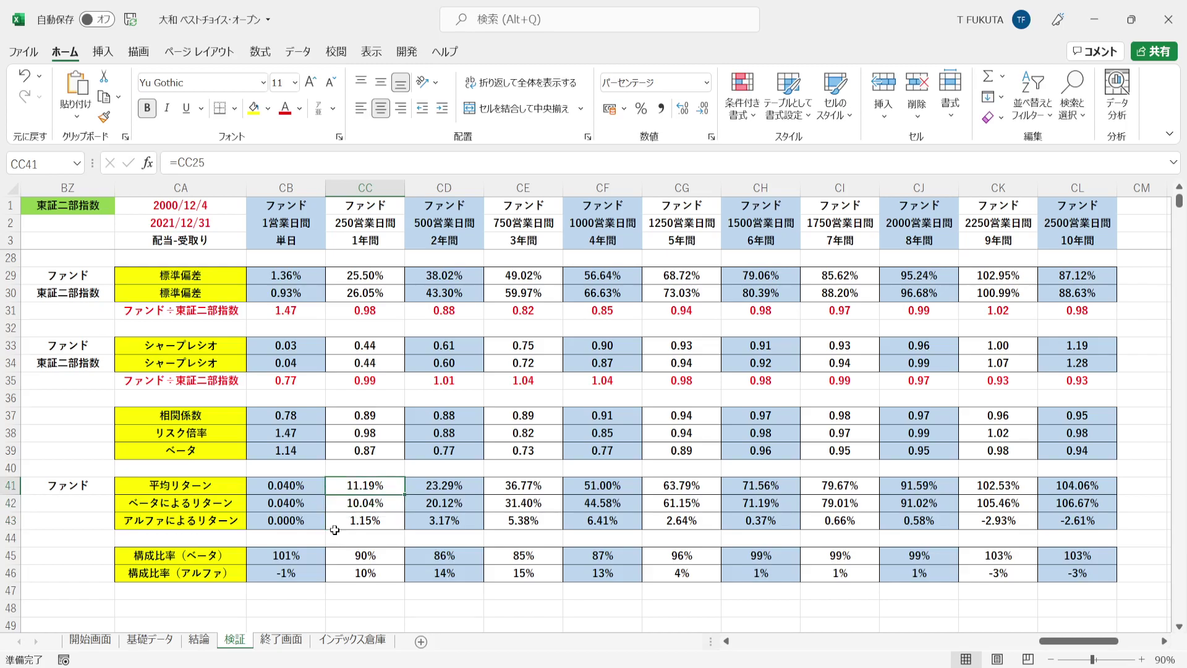
pyautogui.click(333, 503)
pyautogui.press('Up')
# - Examine the 2500営業日間 column CL, covering 平均リターン, ベータ, the beta and alpha returns, and their 構成比率 in CL45 and CL46
pyautogui.click(1059, 188)
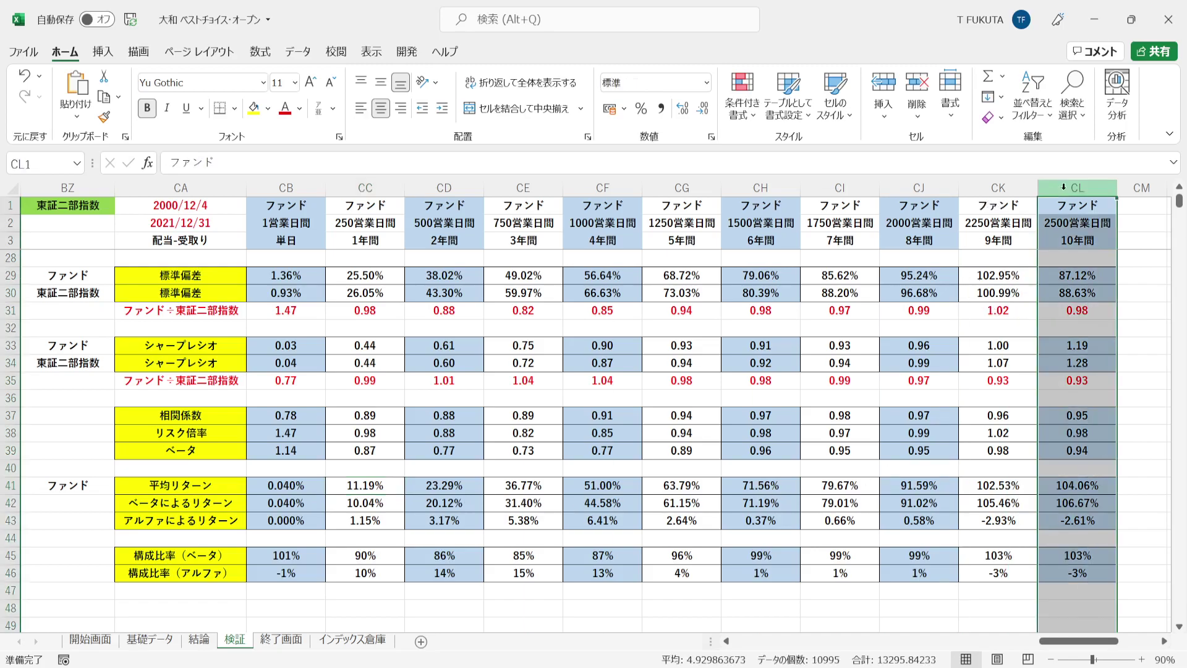
pyautogui.click(1045, 486)
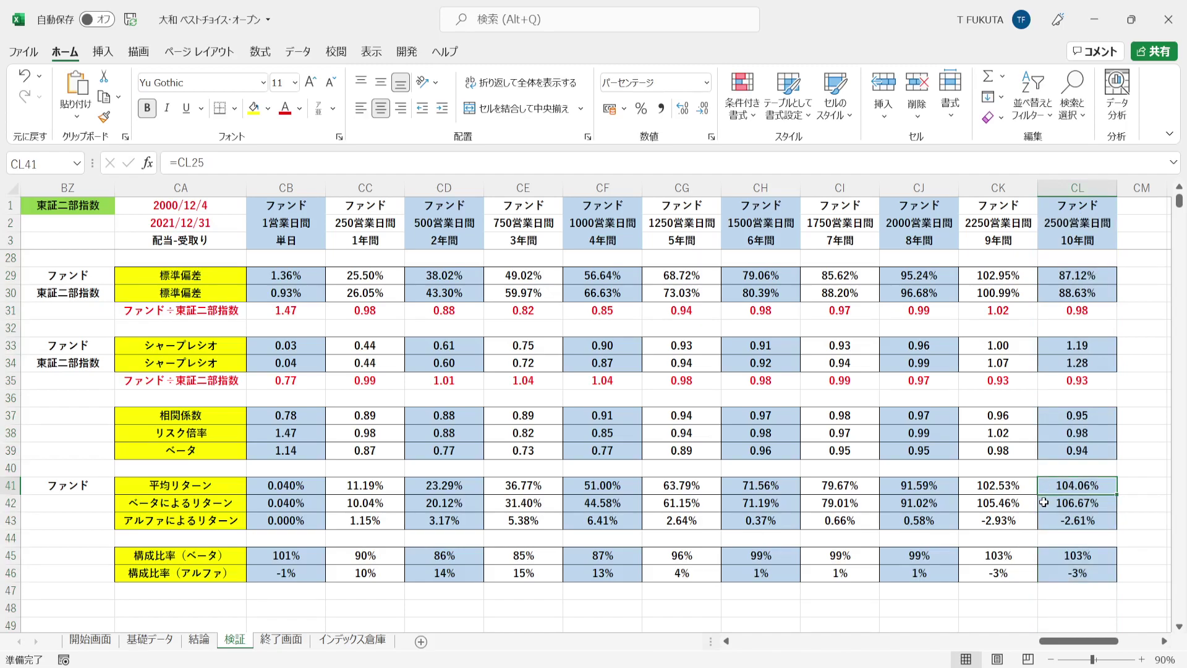
pyautogui.click(1044, 502)
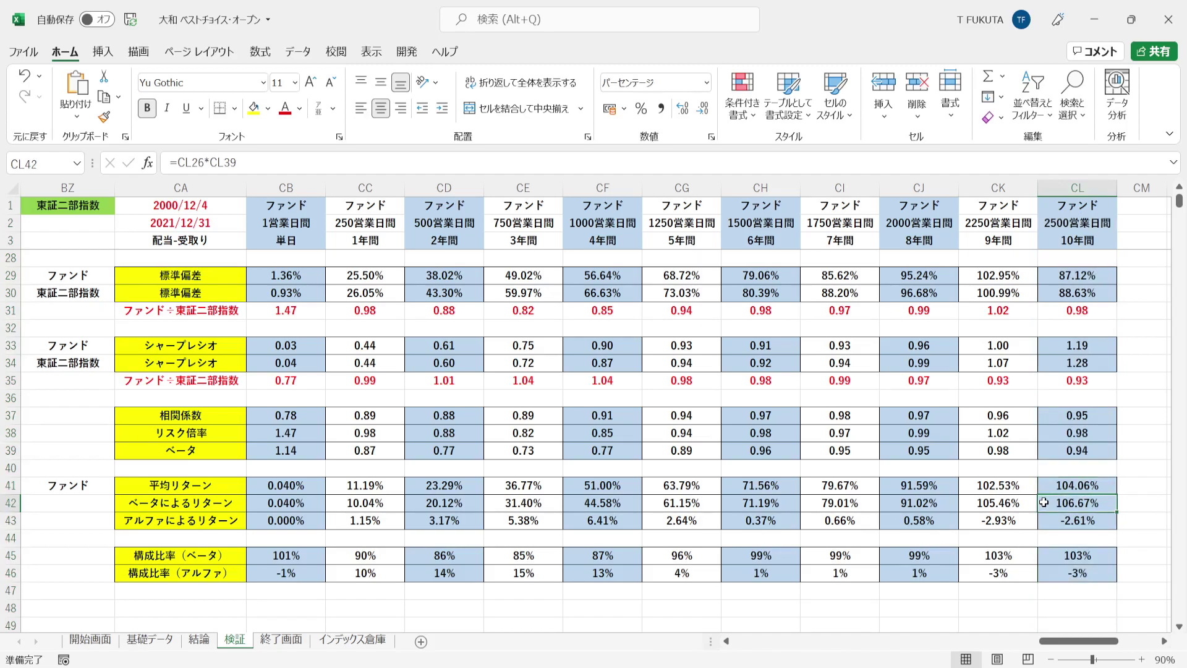
pyautogui.click(1045, 455)
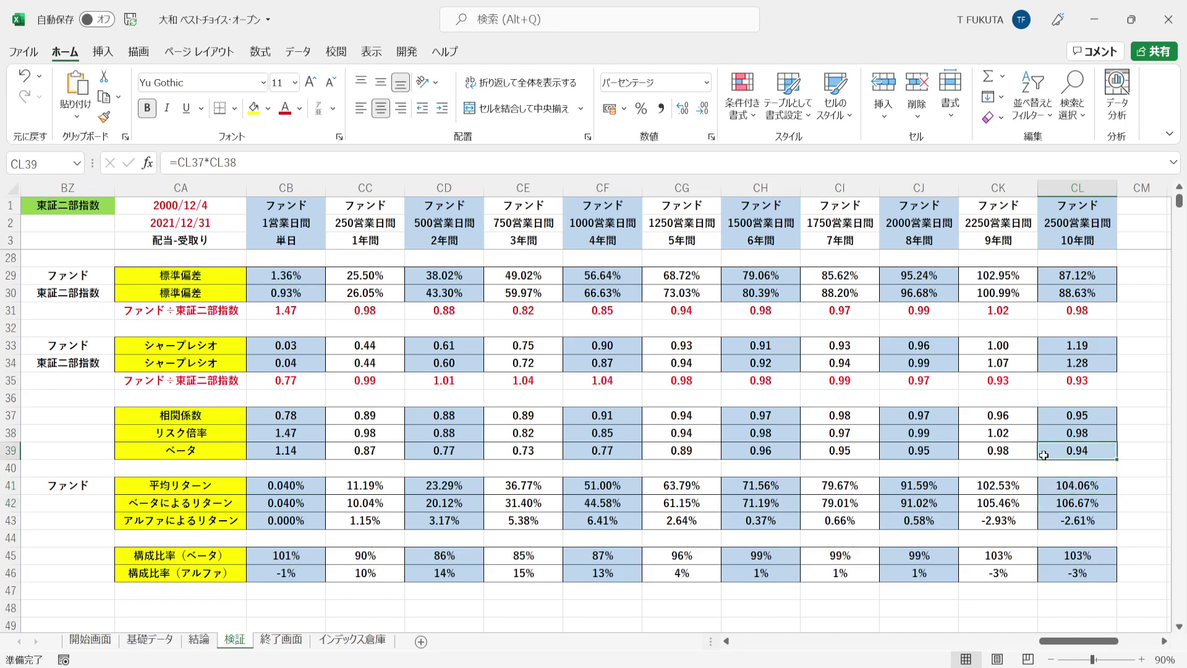
pyautogui.click(1049, 507)
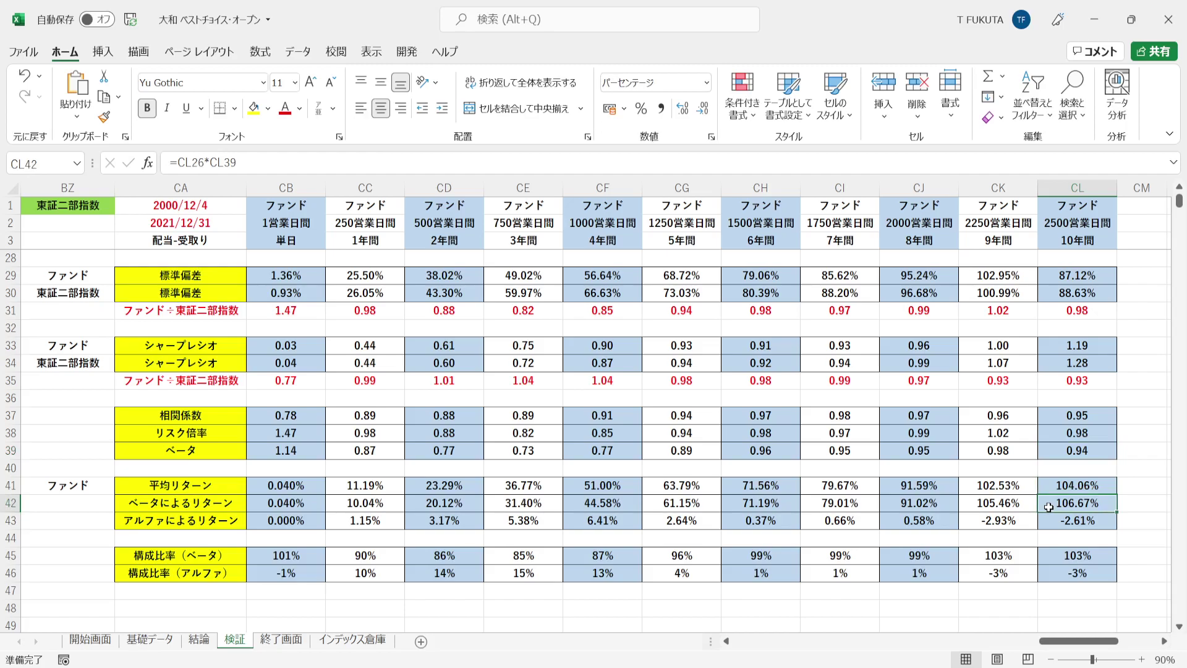
pyautogui.press('Down')
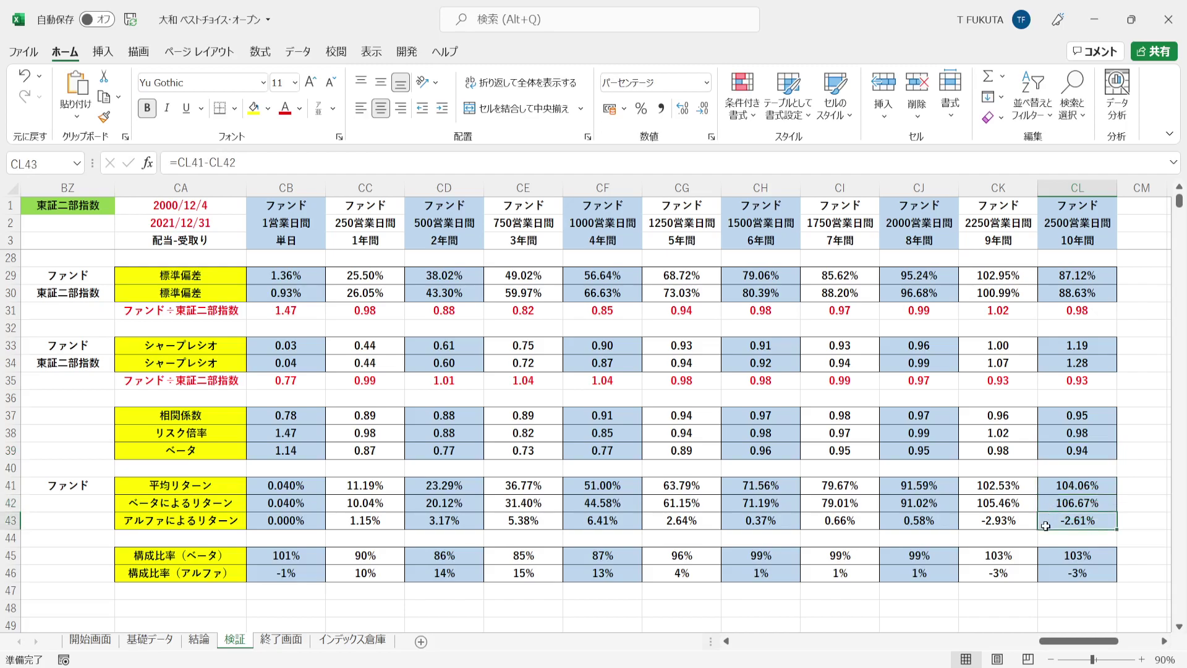
pyautogui.click(1045, 491)
pyautogui.press('Down')
pyautogui.press('Up')
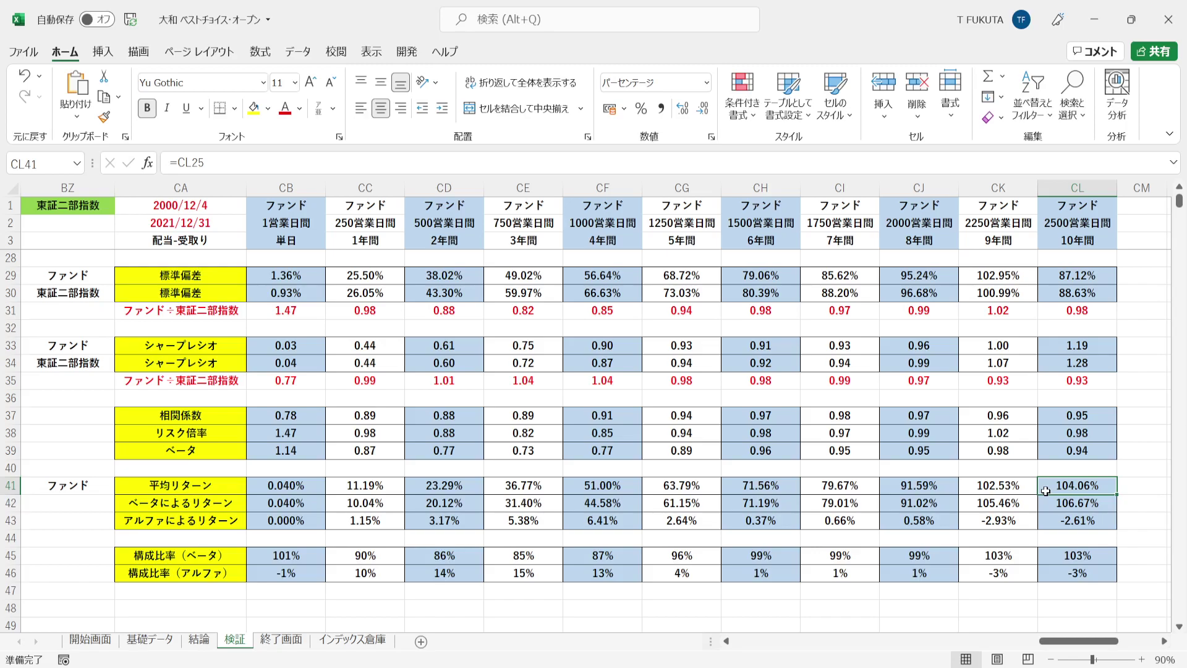
pyautogui.click(1049, 556)
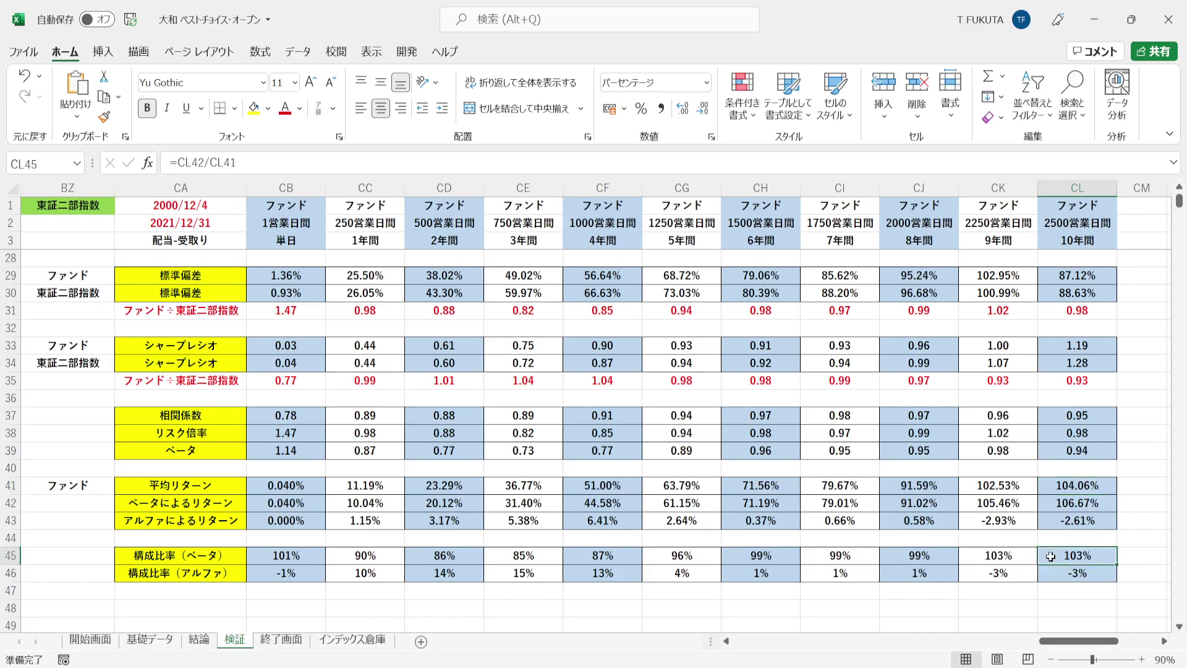
pyautogui.press('Down')
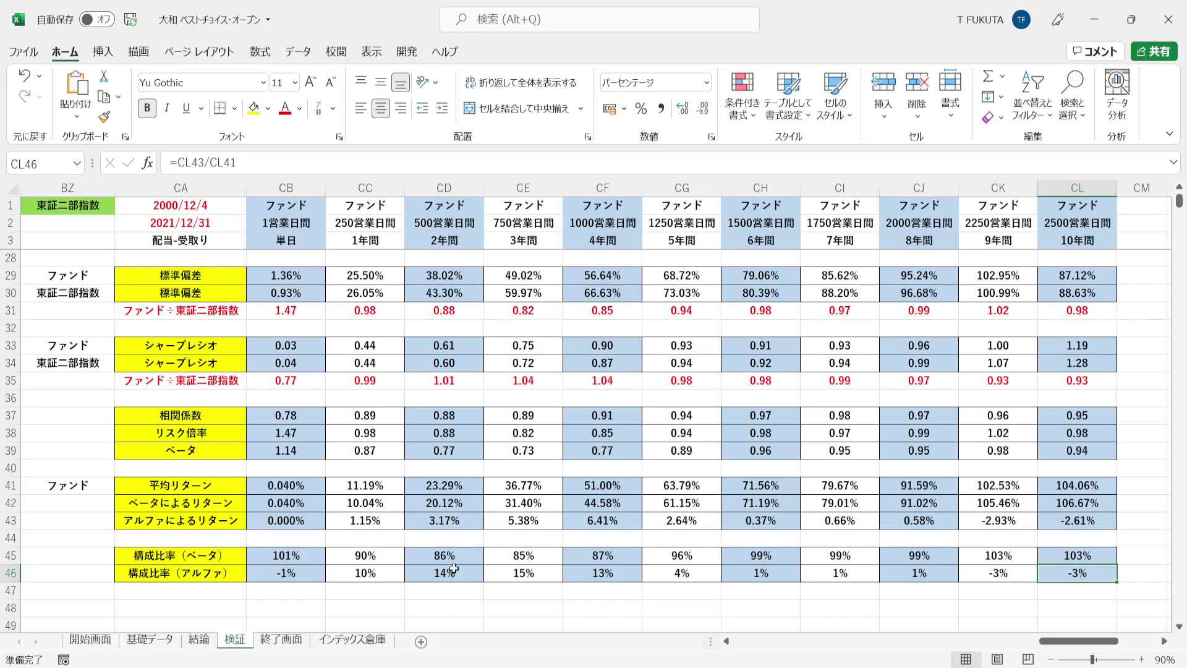
# - Examine the ベータ in row 39 for all periods and again for 1年間 to 4年間, relating it to the 相関係数 in row 37
pyautogui.click(264, 451)
pyautogui.moveTo(360, 449); pyautogui.dragTo(1063, 451)
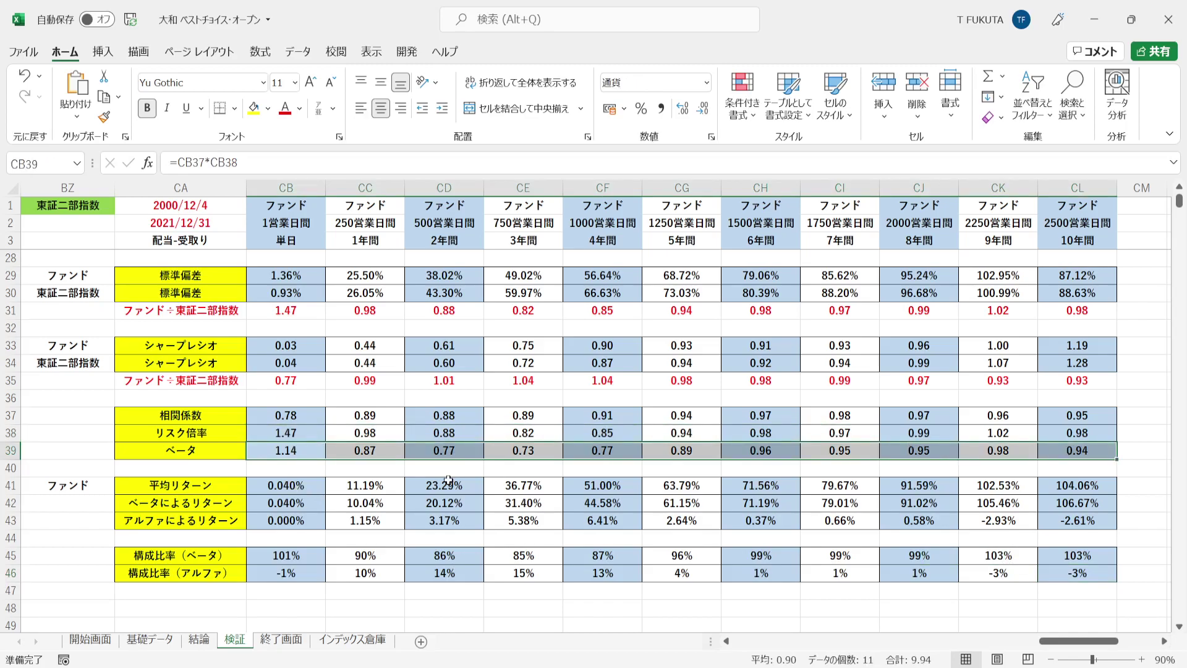
pyautogui.moveTo(352, 451); pyautogui.dragTo(595, 451)
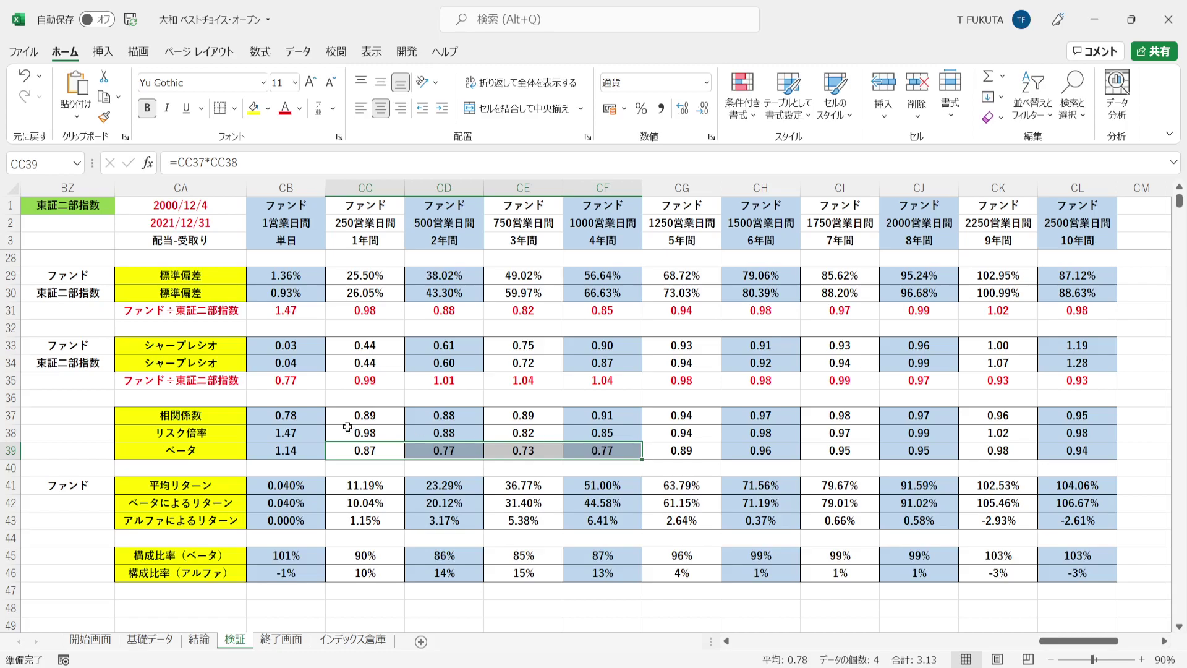
pyautogui.moveTo(338, 419); pyautogui.dragTo(1061, 416)
# - Compare 構成比率（アルファ） in row 46 with the シャープレシオ ratio in row 35, treating the shorter periods and 5年間 to 10年間 separately
pyautogui.moveTo(354, 568); pyautogui.dragTo(682, 572)
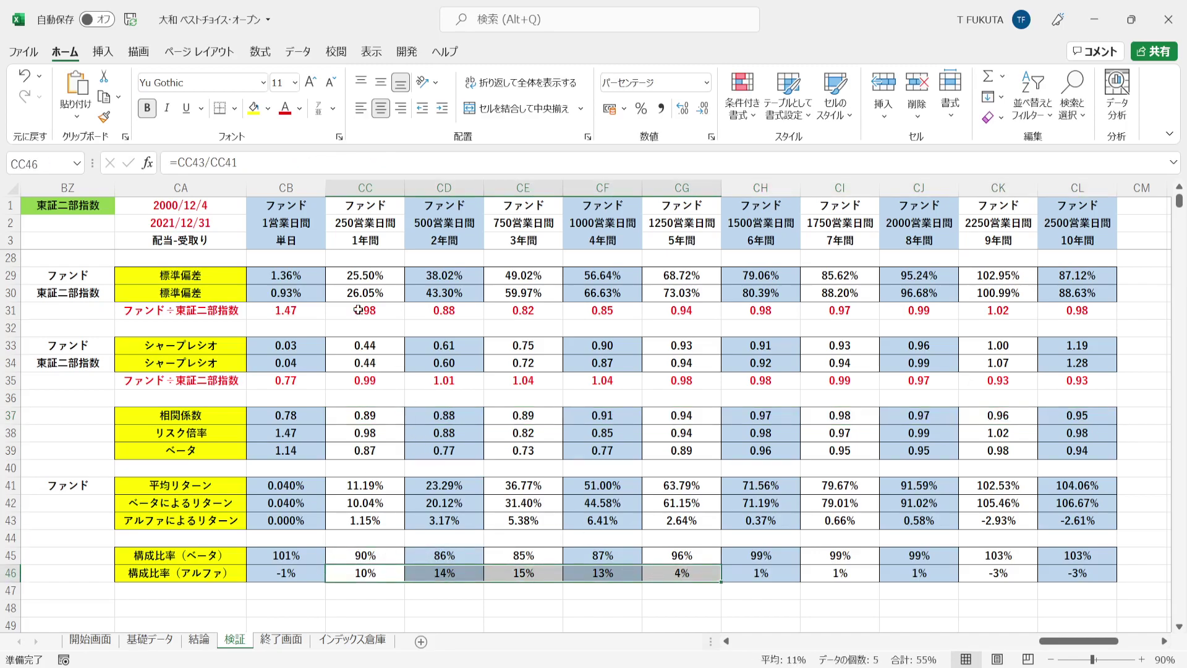
pyautogui.moveTo(355, 379); pyautogui.dragTo(580, 378)
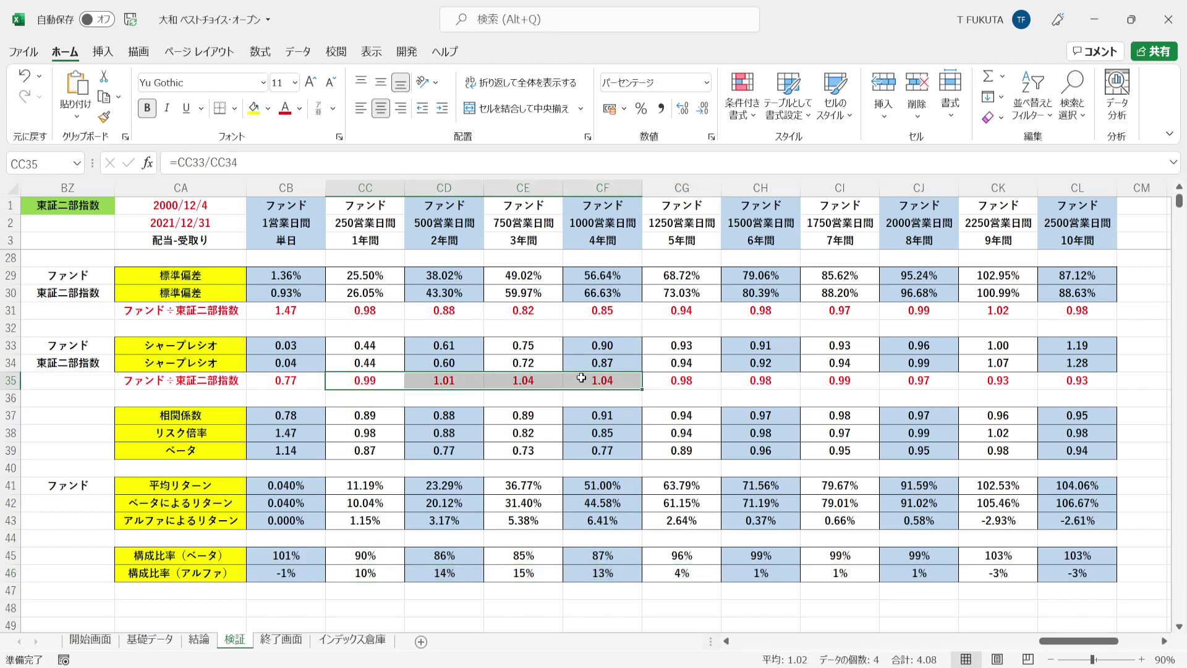
pyautogui.moveTo(660, 379); pyautogui.dragTo(1063, 379)
pyautogui.moveTo(643, 573); pyautogui.dragTo(1056, 573)
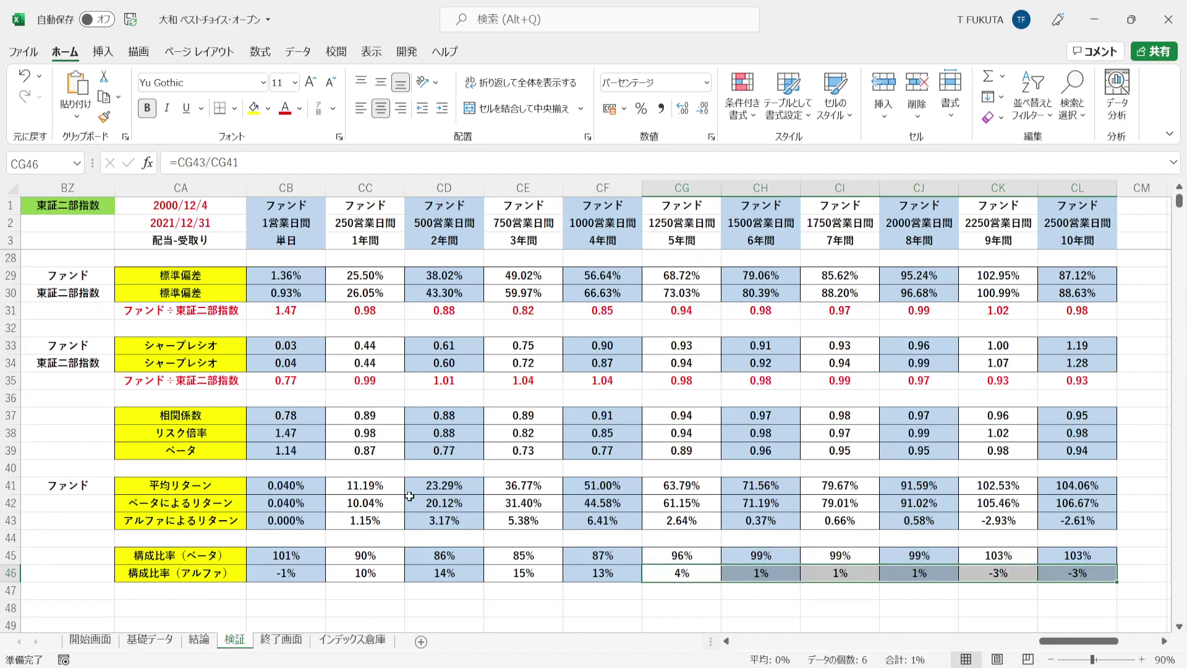
# - Examine the 平均リターン of 東証二部指数 in row 26 and the fund-to-index シャープレシオ ratio in row 35 for all periods
pyautogui.click(345, 289)
pyautogui.press('Up')
pyautogui.press('Up')
pyautogui.press('Up')
pyautogui.press('Up')
pyautogui.press('Up')
pyautogui.press('Up')
pyautogui.press('Up')
pyautogui.press('Up')
pyautogui.press('Up')
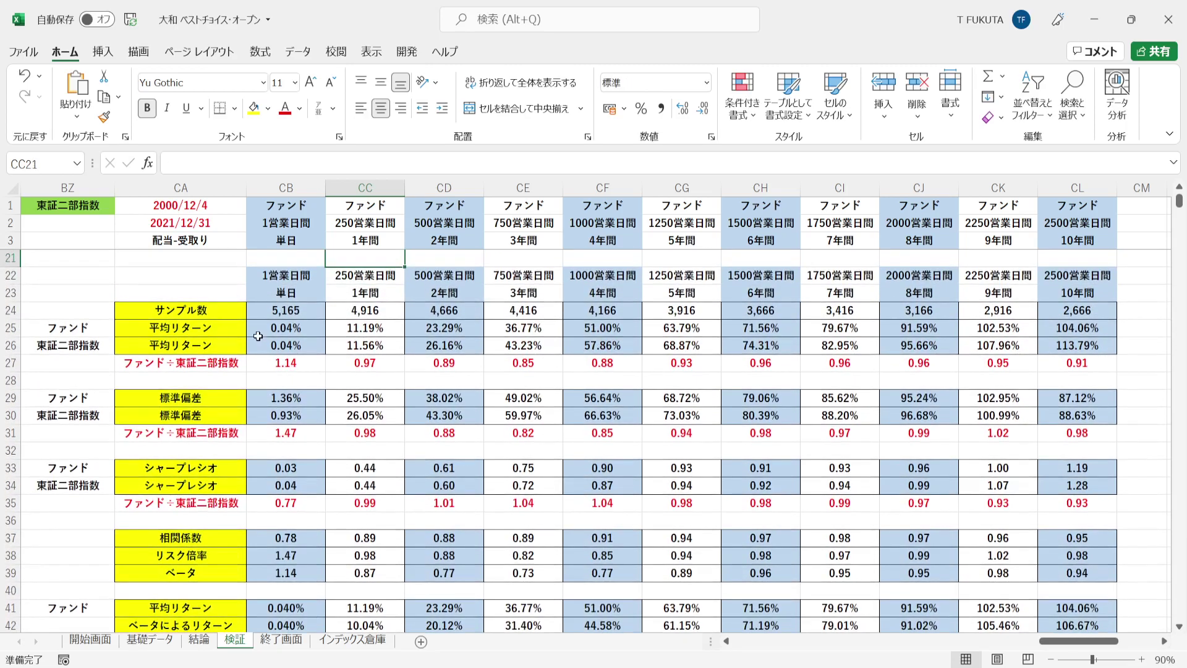
pyautogui.moveTo(260, 345); pyautogui.dragTo(1066, 343)
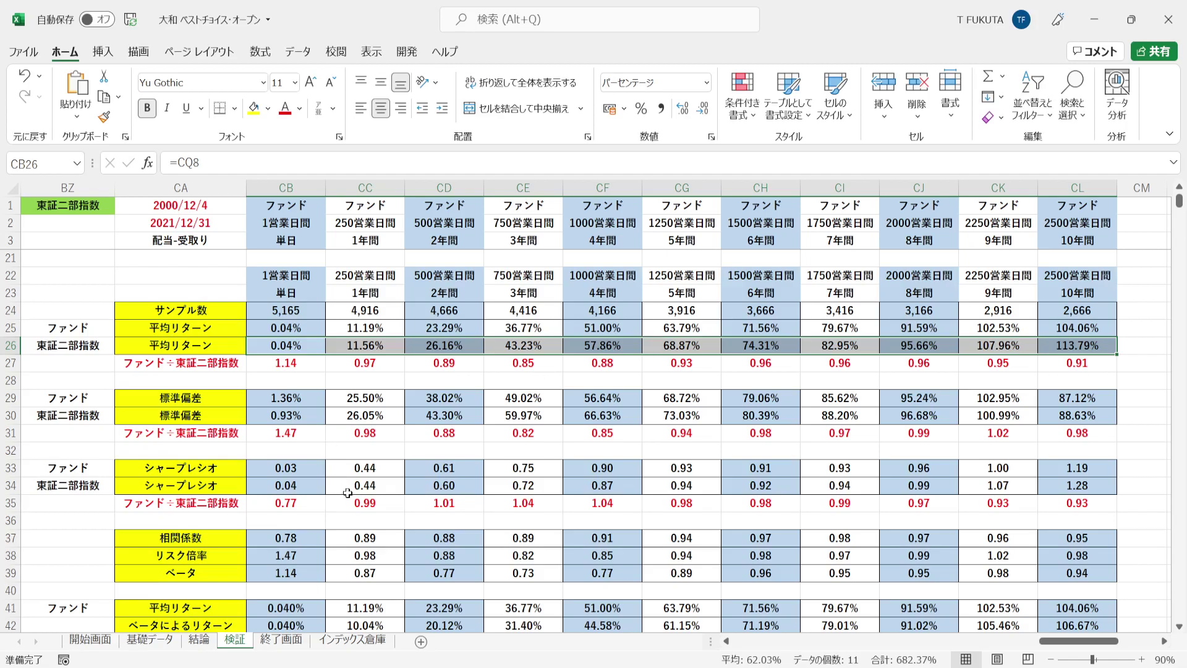
pyautogui.moveTo(298, 504); pyautogui.dragTo(1057, 514)
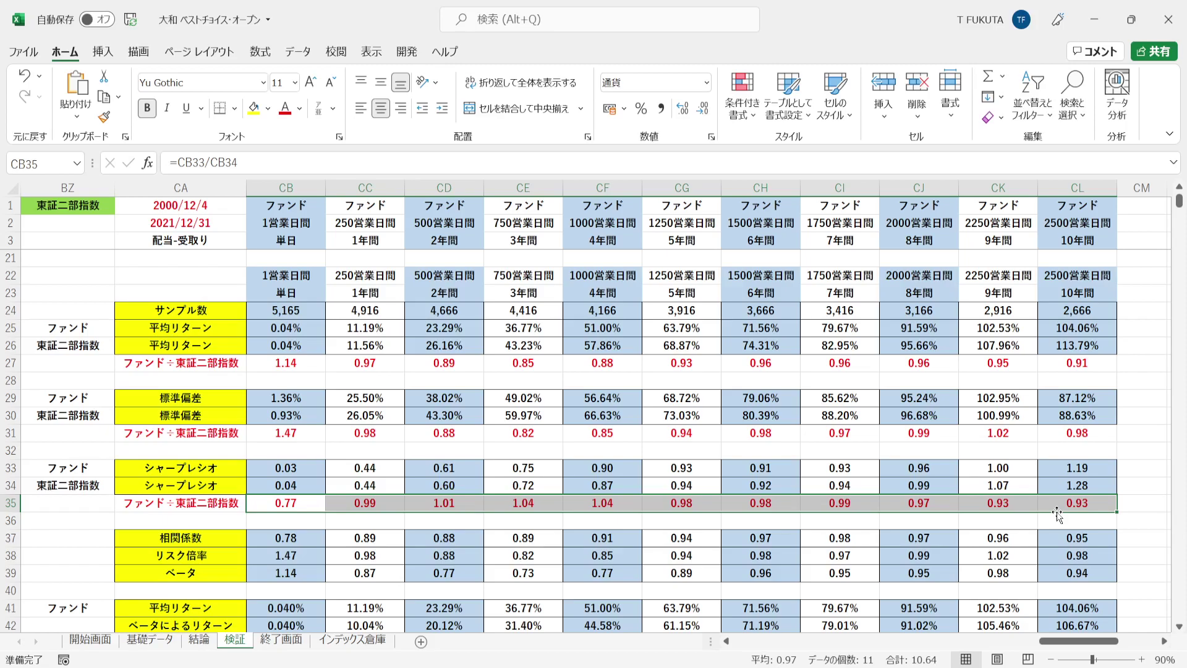
# - Change the benchmark index in cell BZ1 to JASDAQ指数
pyautogui.click(95, 570)
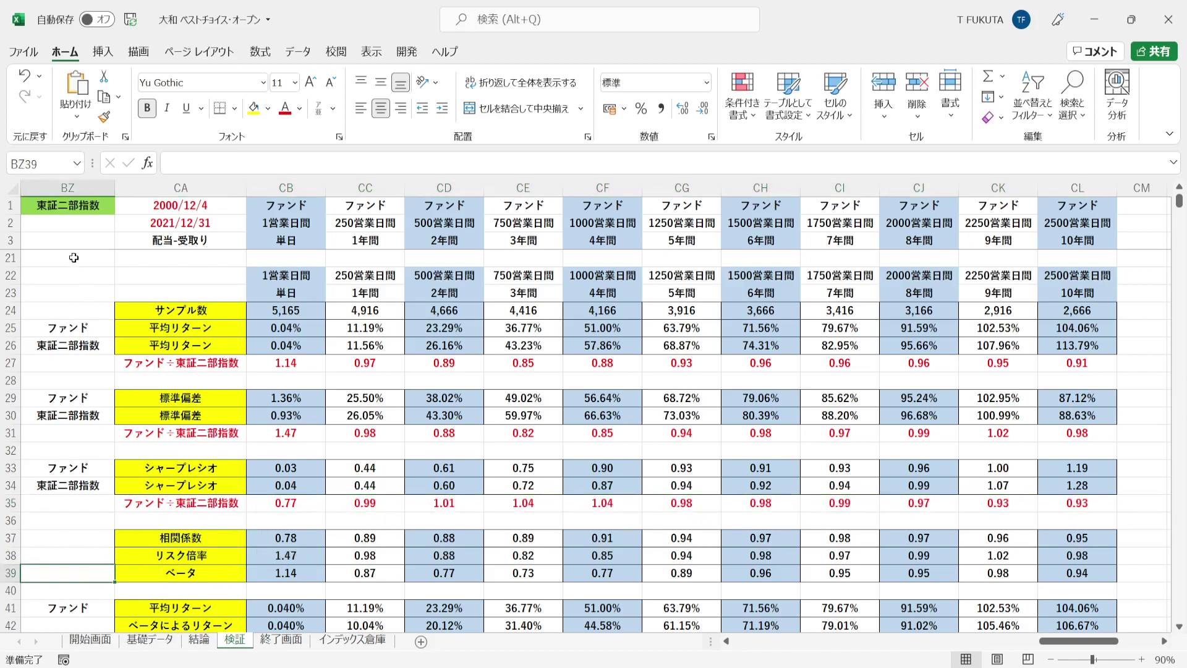
pyautogui.click(66, 215)
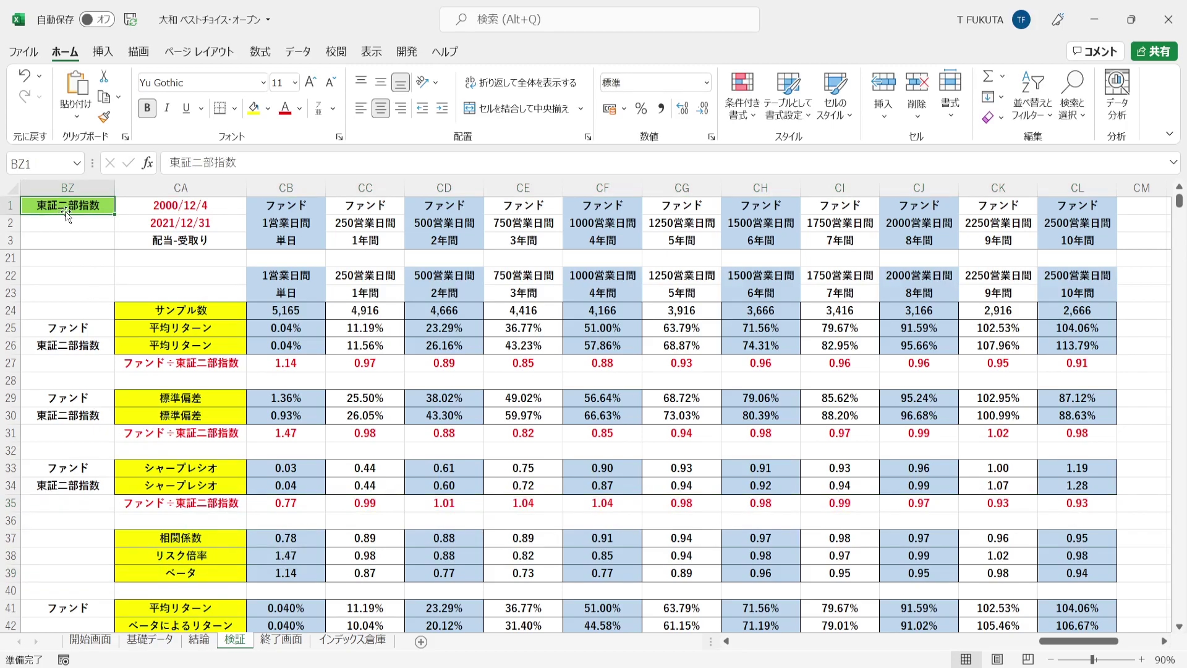
pyautogui.write('JASDA')
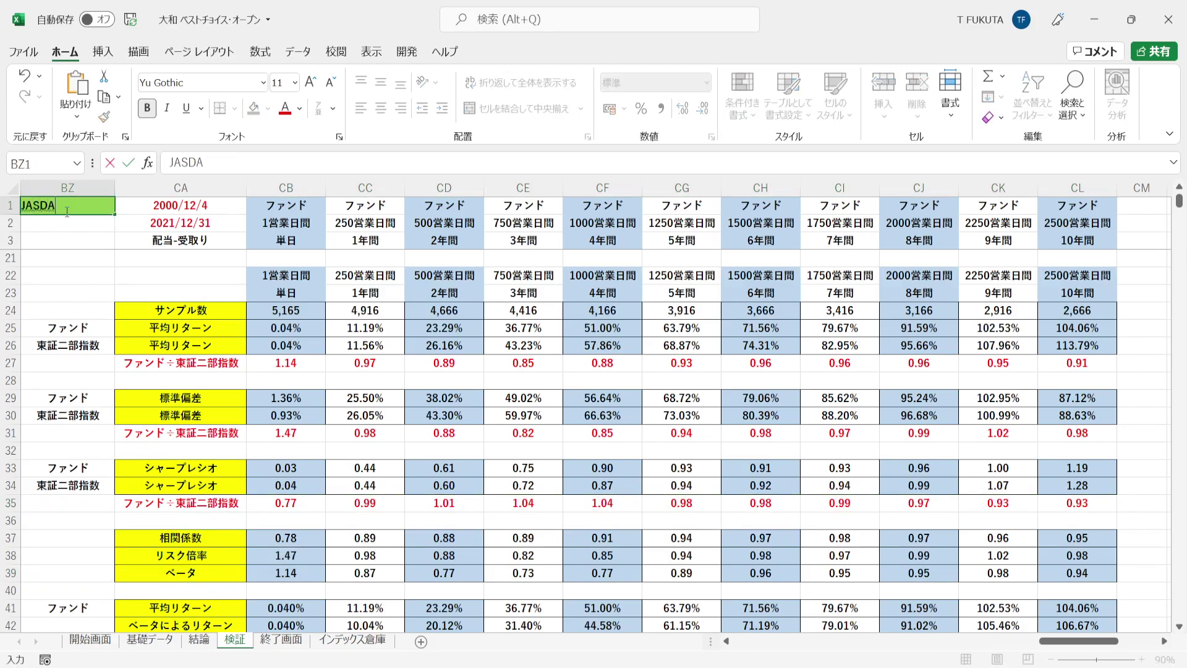
pyautogui.write('Q指数')
pyautogui.press('Return')
pyautogui.press('Return')
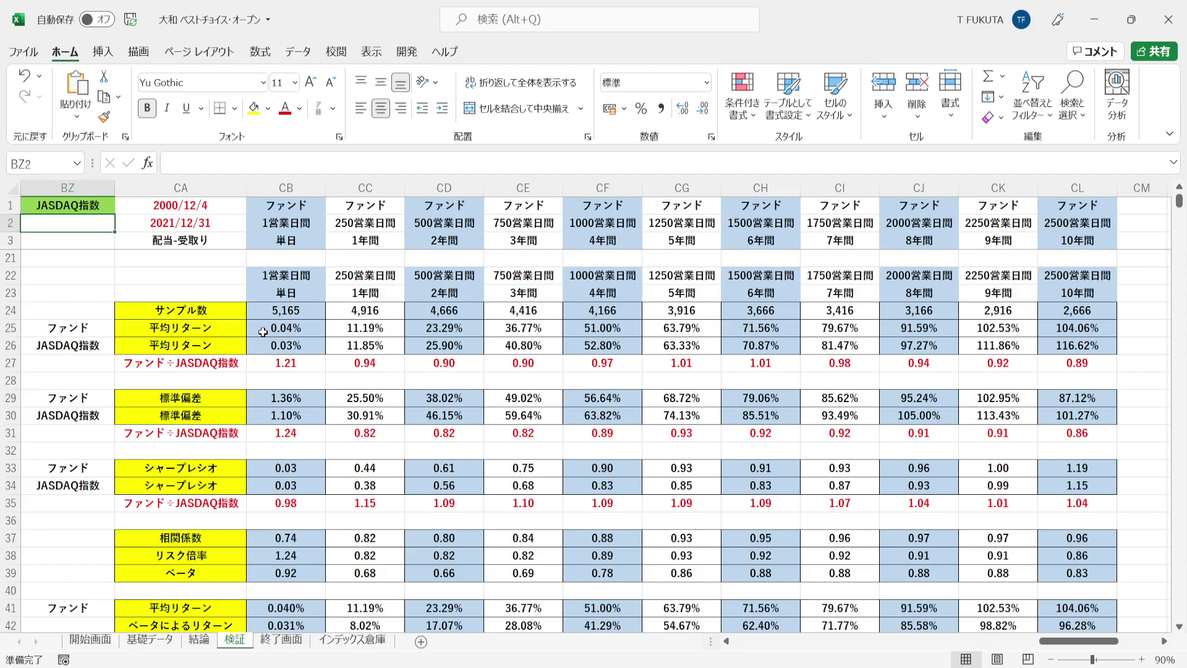
# - Compare the 平均リターン in rows 25 to 27 and the 標準偏差 in rows 29 to 31 between the fund and JASDAQ指数
pyautogui.click(288, 333)
pyautogui.moveTo(288, 333); pyautogui.dragTo(1079, 363)
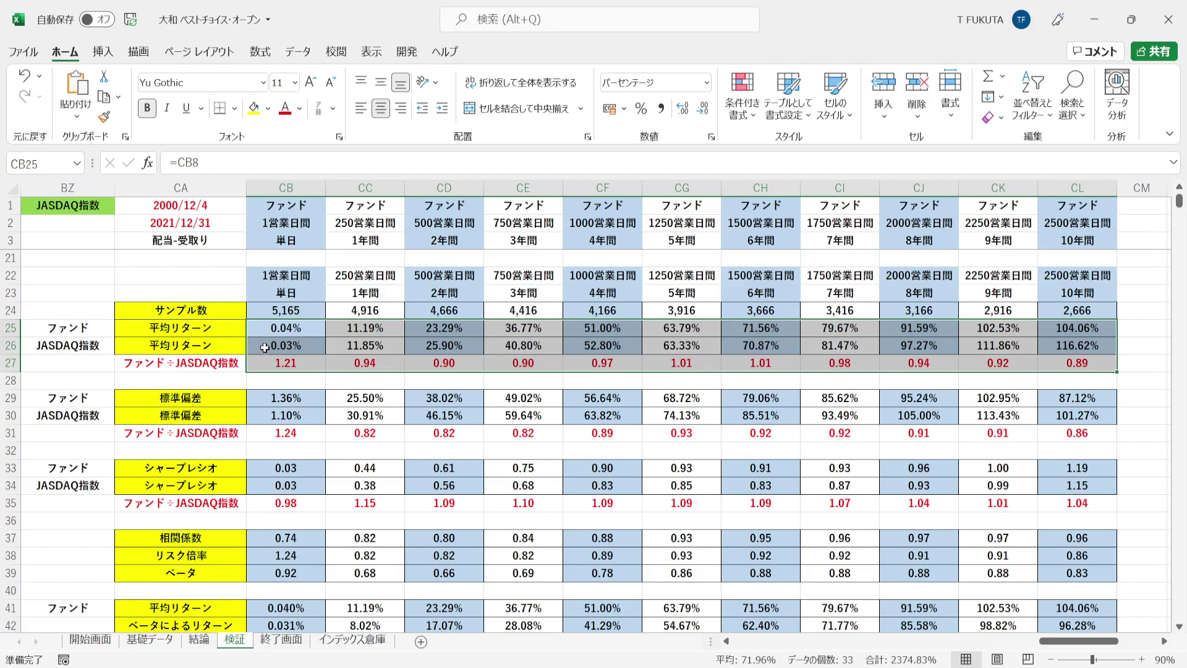
pyautogui.moveTo(260, 338); pyautogui.dragTo(1069, 336)
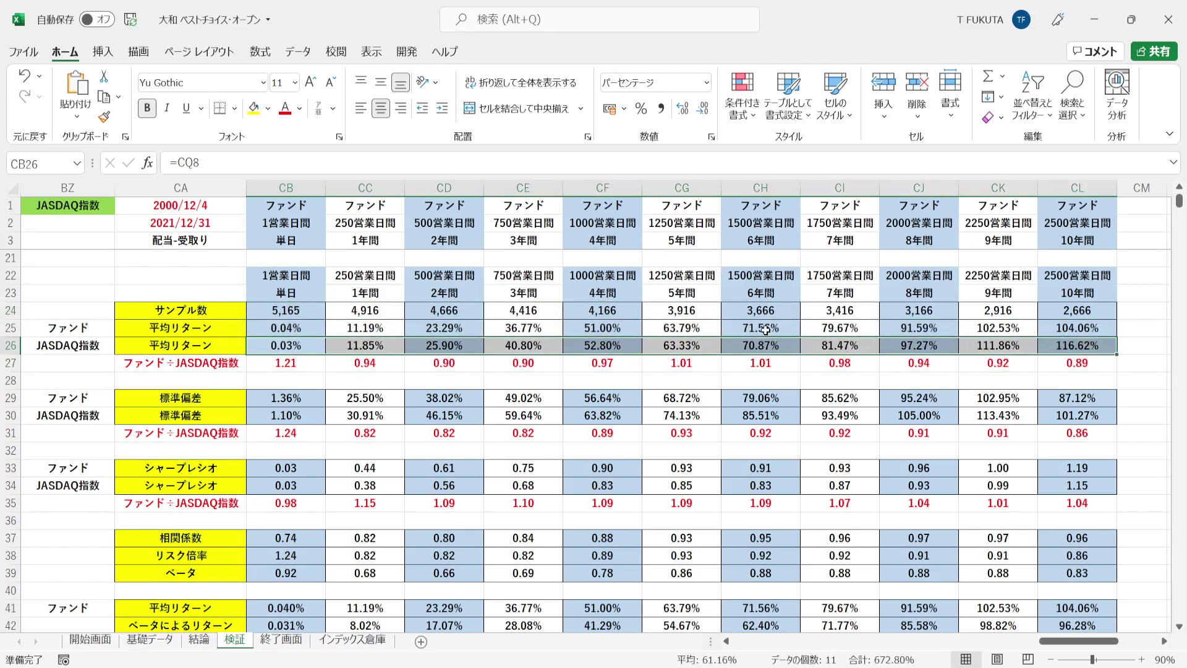
pyautogui.moveTo(299, 326); pyautogui.dragTo(1099, 333)
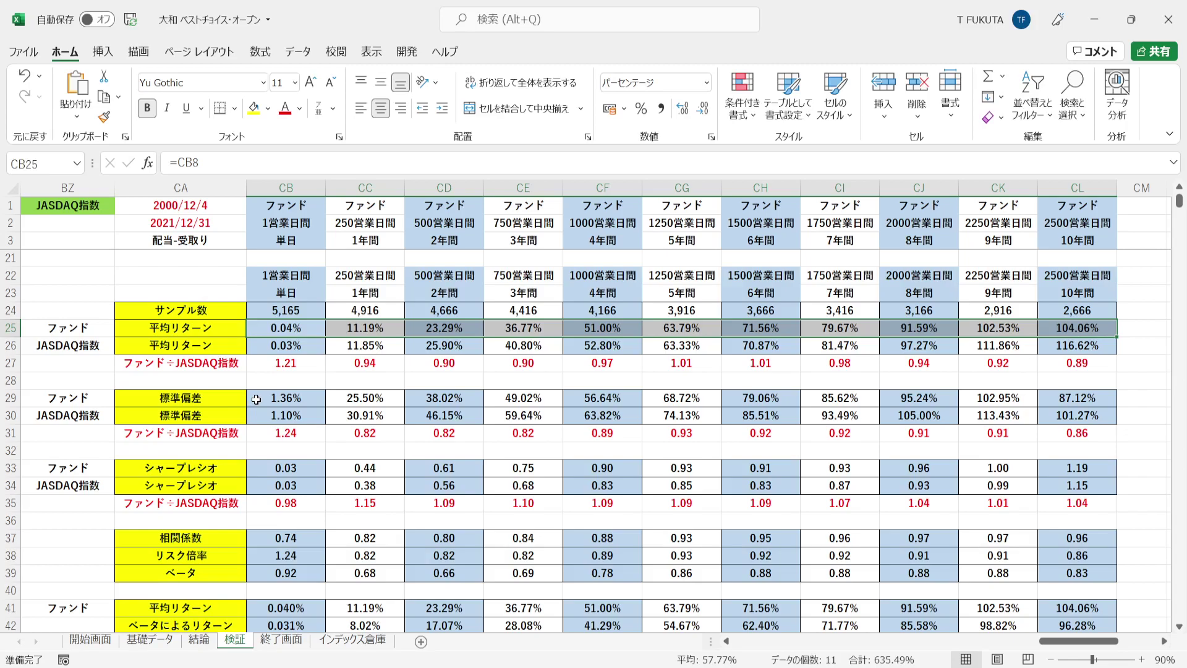
pyautogui.moveTo(256, 400); pyautogui.dragTo(1087, 432)
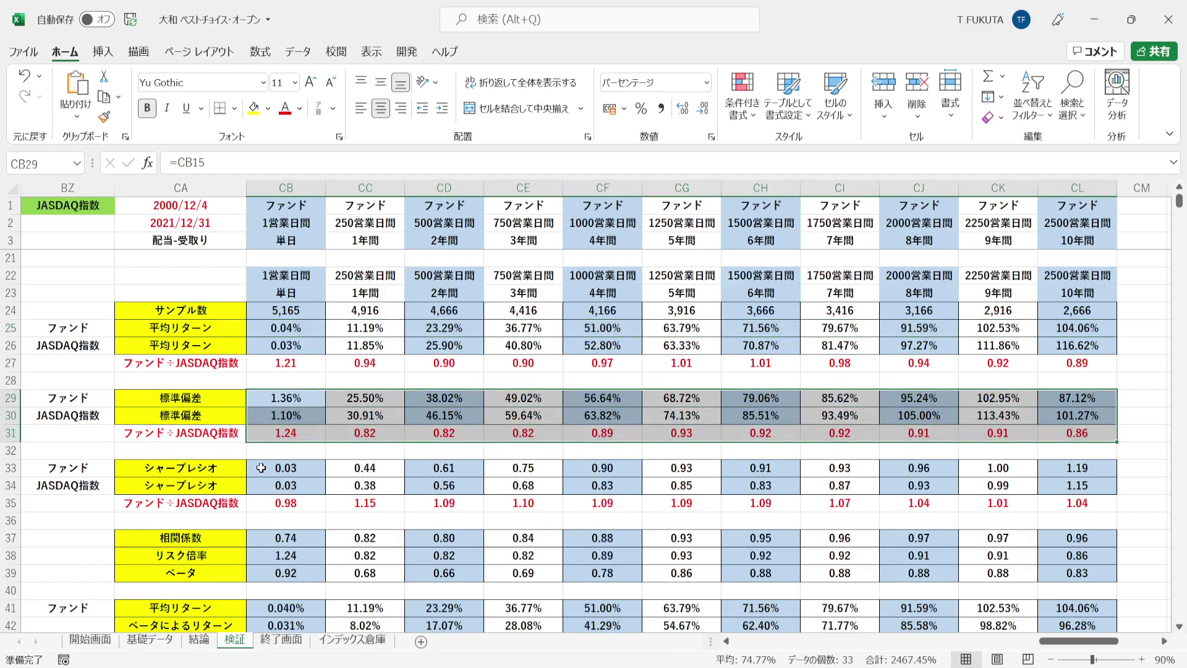
# - Examine the シャープレシオ comparison with JASDAQ指数 in rows 33 to 35, plus the 相関係数 and リスク倍率 in rows 37 and 38
pyautogui.moveTo(261, 468); pyautogui.dragTo(1079, 502)
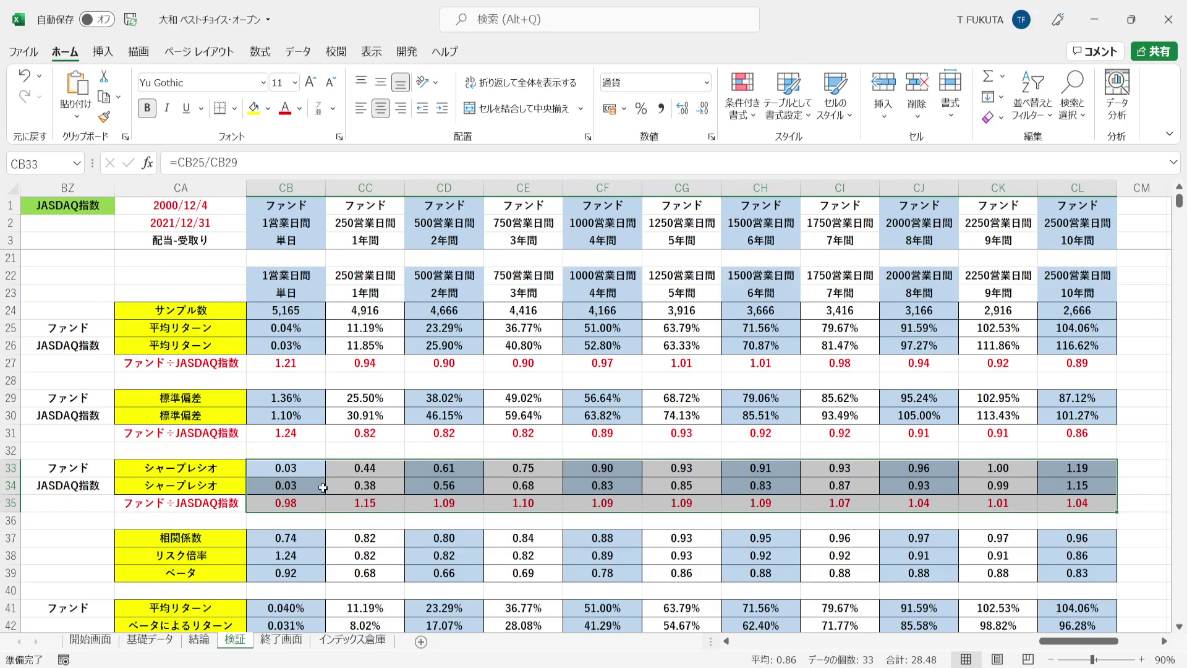
pyautogui.moveTo(332, 505); pyautogui.dragTo(1094, 502)
pyautogui.click(264, 502)
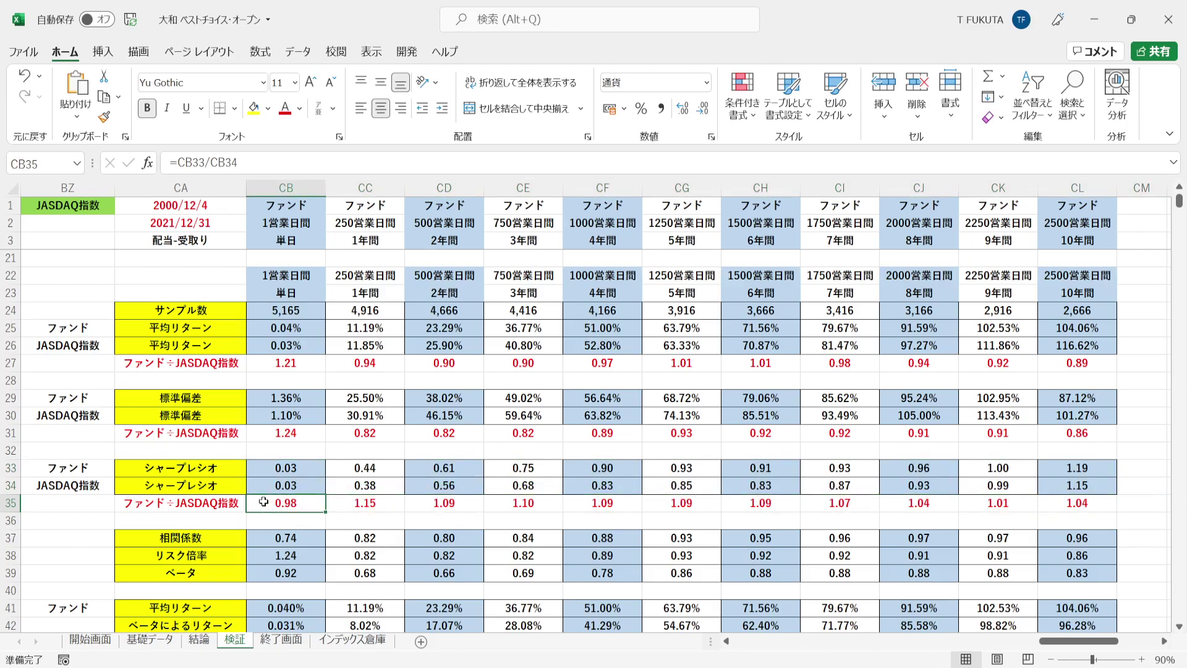
pyautogui.moveTo(263, 538); pyautogui.dragTo(1088, 539)
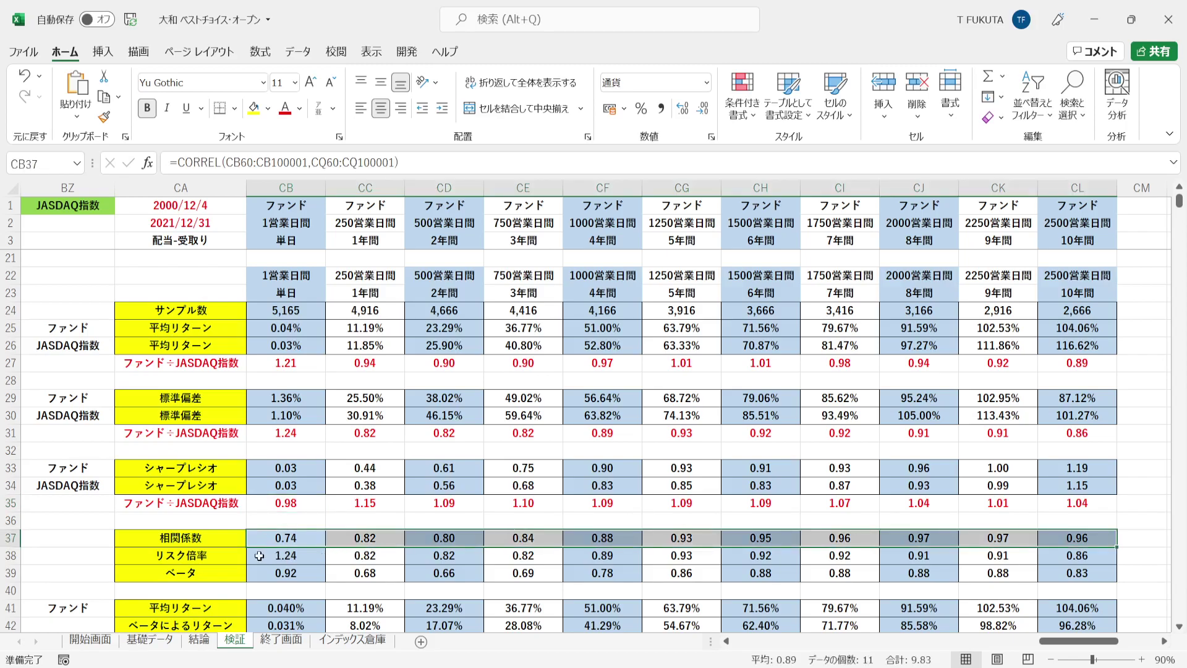
pyautogui.moveTo(256, 556); pyautogui.dragTo(686, 556)
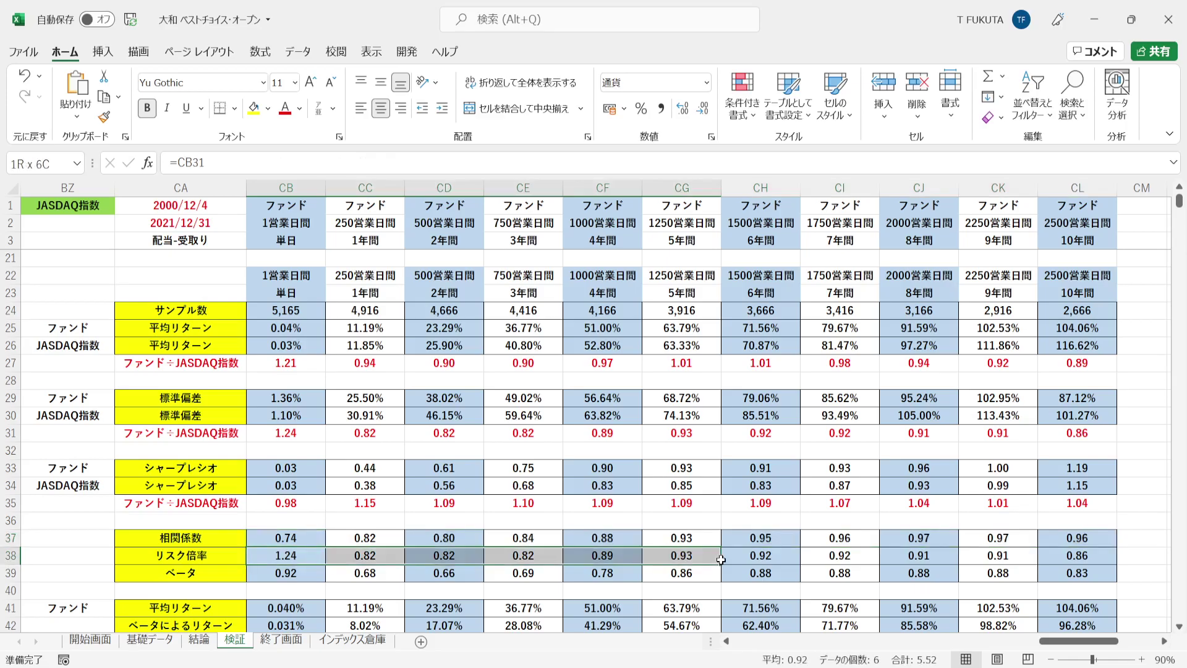
# - Examine ベータによるリターン and アルファによるリターン in rows 42 and 43 against JASDAQ指数, along with 構成比率（アルファ） in row 46
pyautogui.scroll(-3, 86, 611)
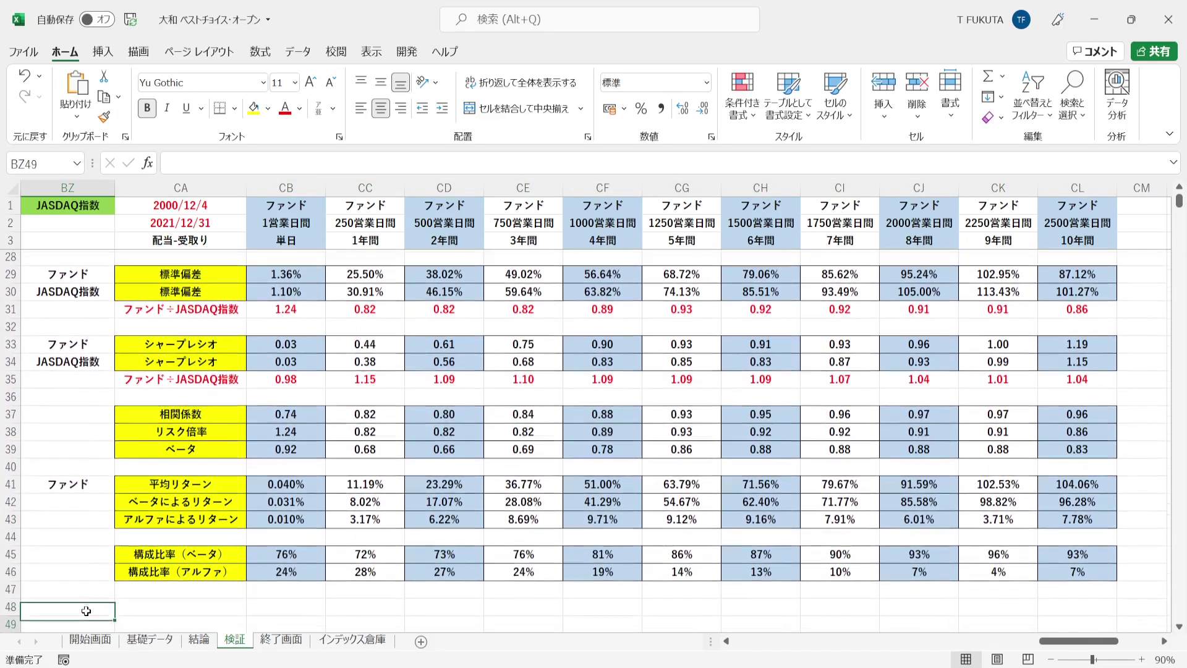
pyautogui.click(86, 611)
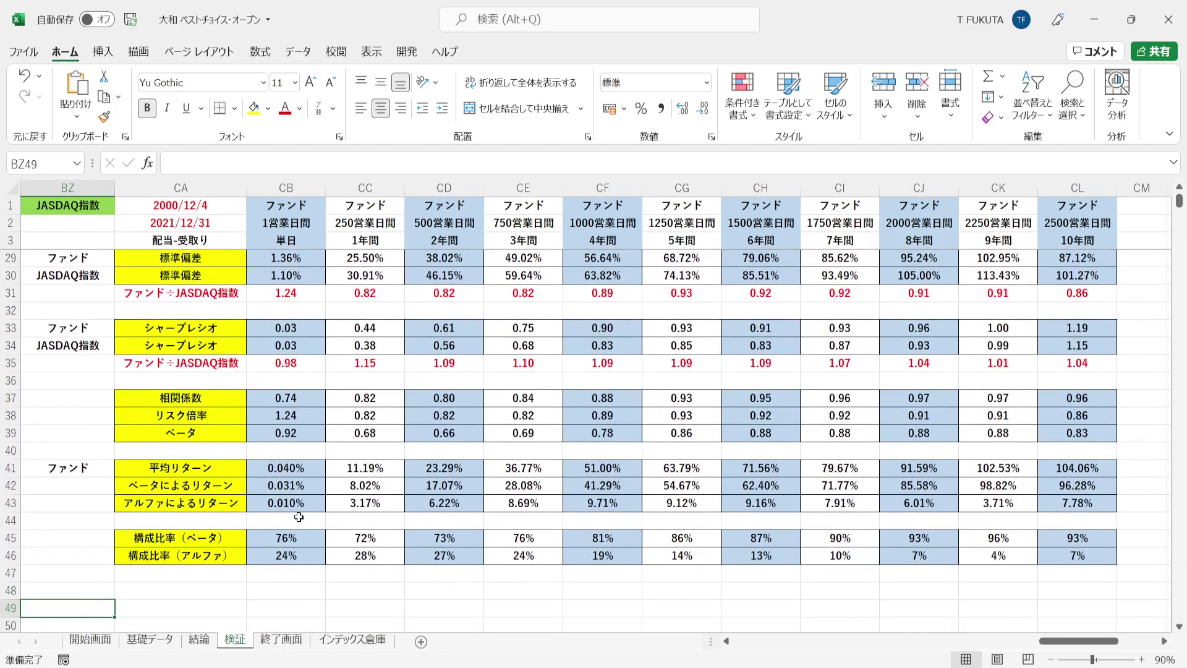
pyautogui.moveTo(257, 483); pyautogui.dragTo(1089, 505)
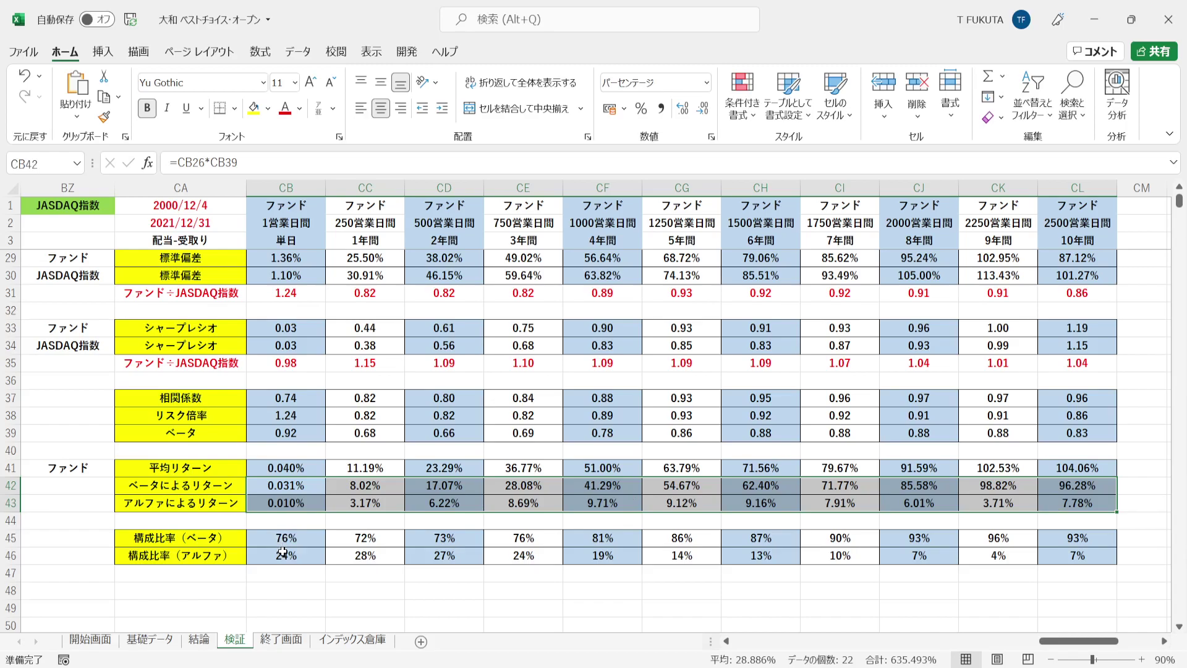
pyautogui.click(262, 556)
pyautogui.moveTo(262, 502); pyautogui.dragTo(1079, 508)
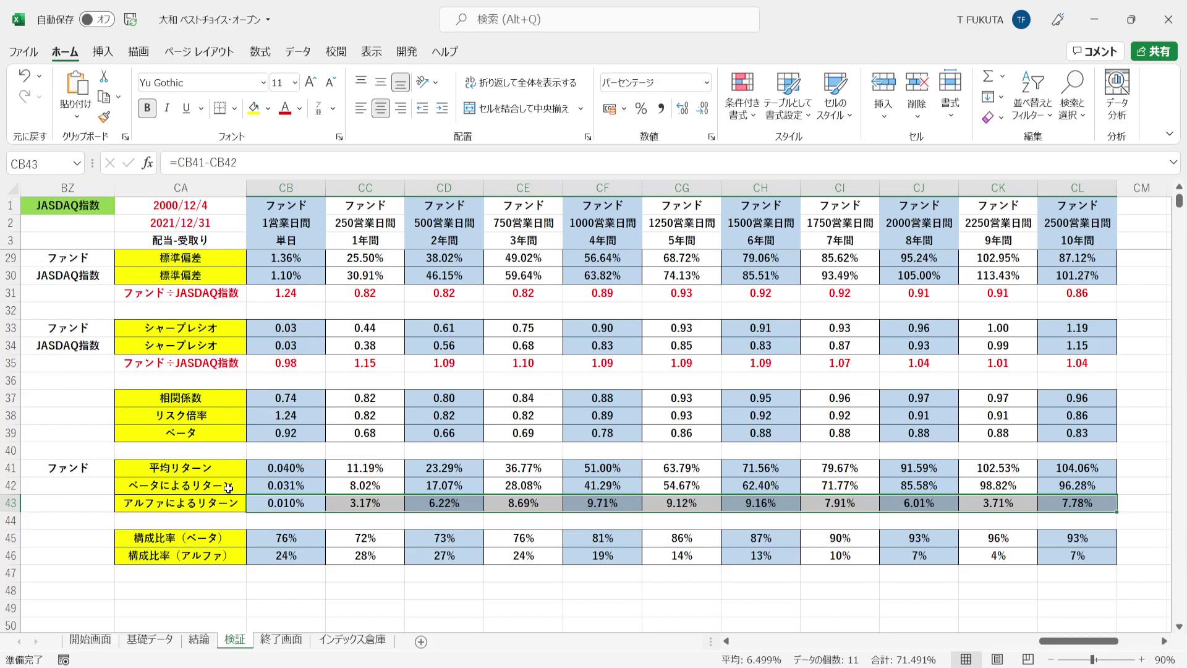
pyautogui.click(118, 504)
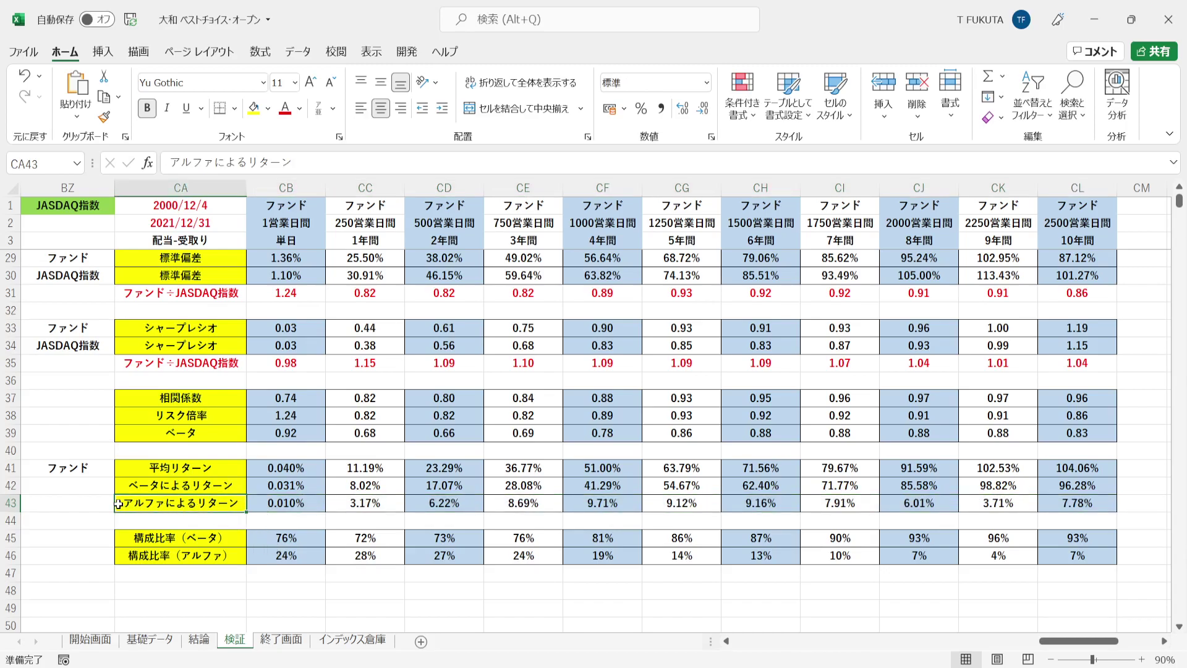
# - Show the 終了画面 sheet
pyautogui.click(274, 640)
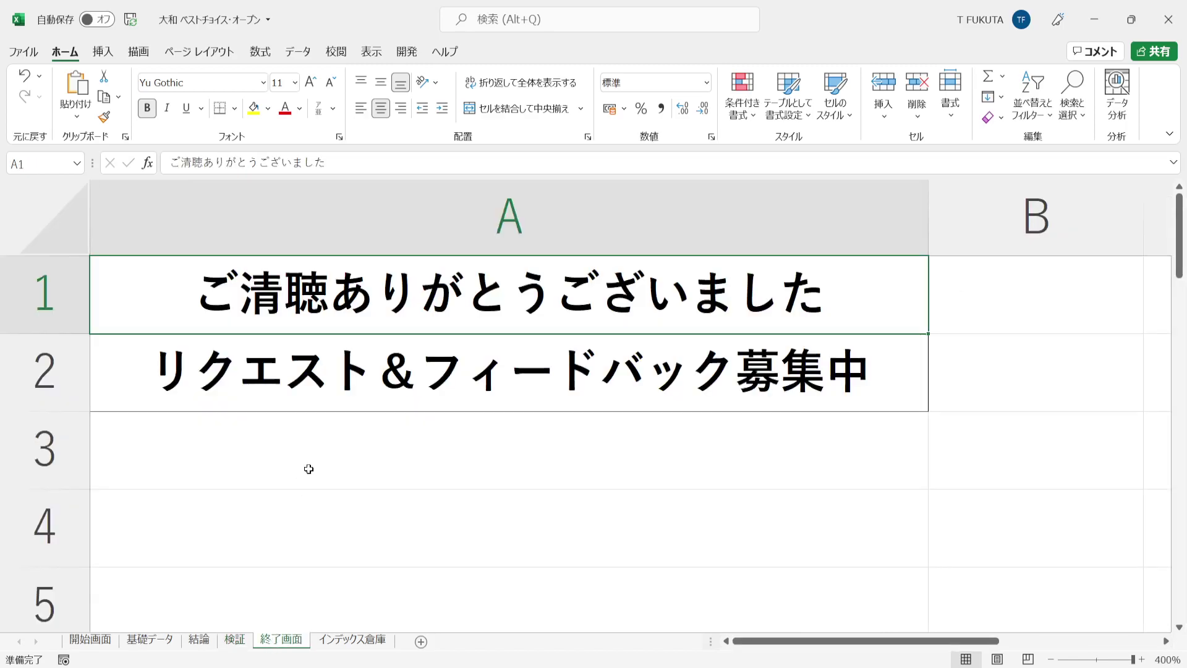